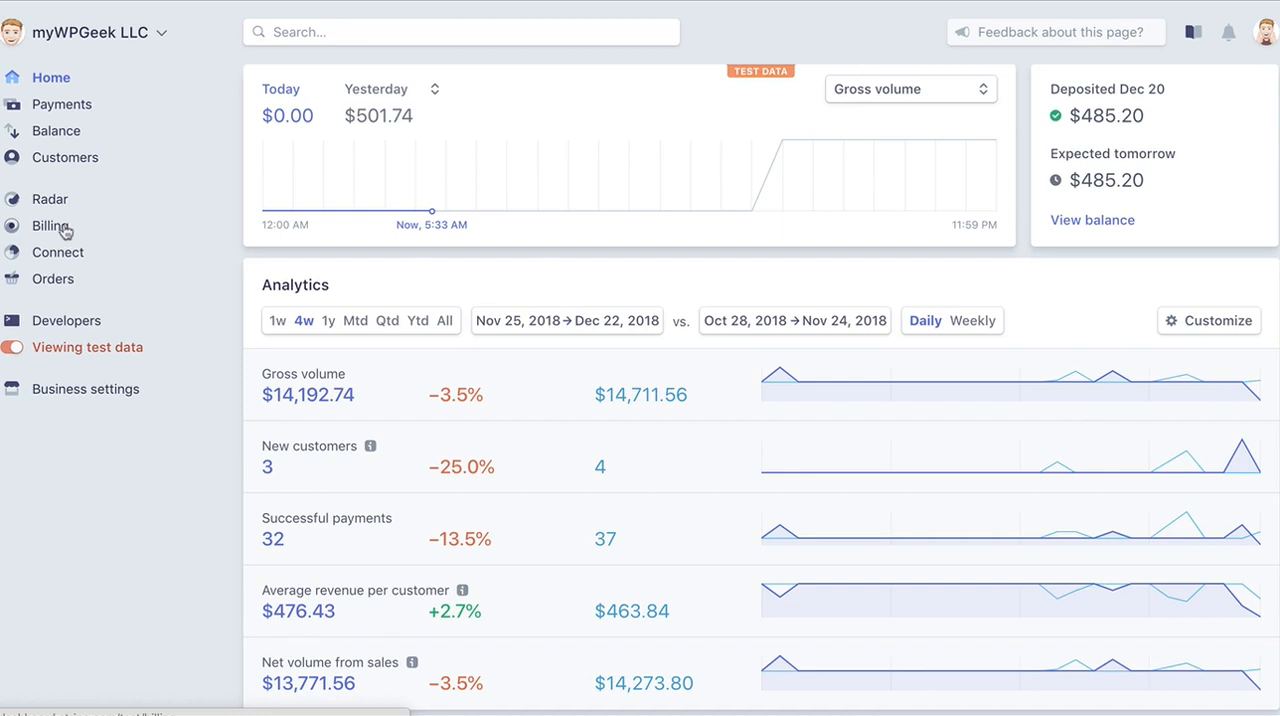
Open the Billing product list and start creating a new product.
{"action": "left_click", "coordinate": [66, 230]}
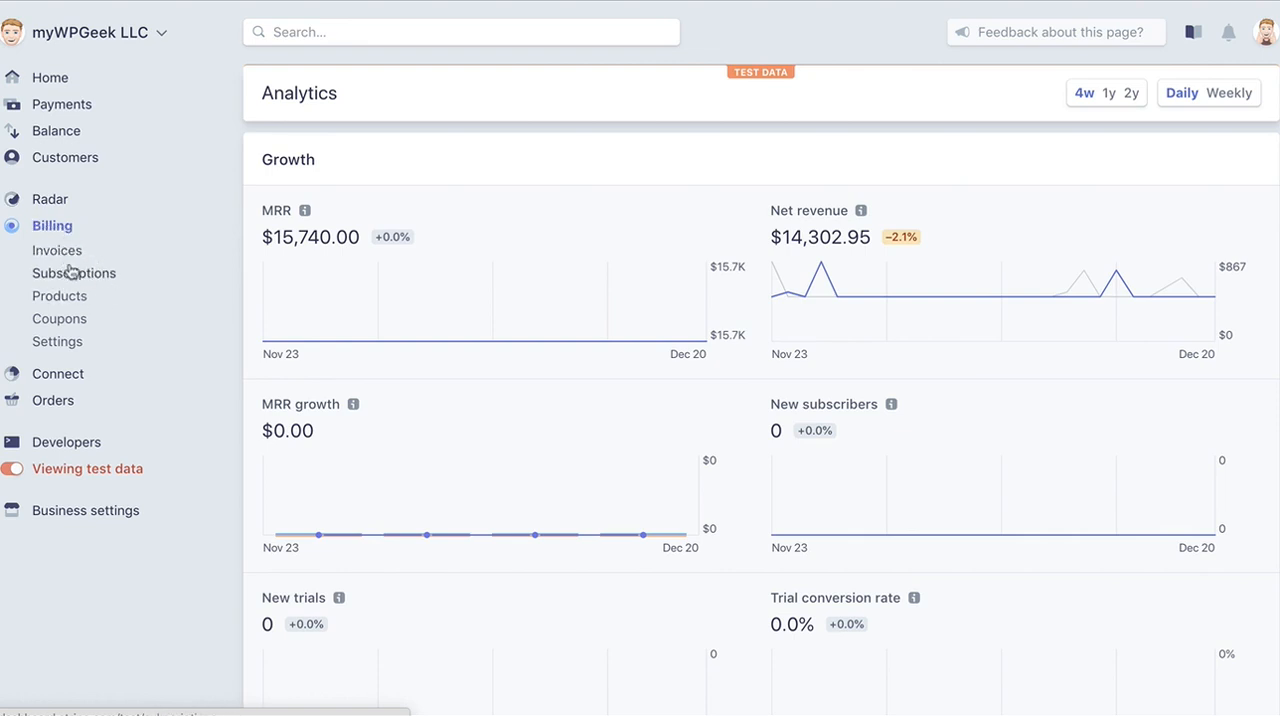
{"action": "left_click", "coordinate": [77, 279]}
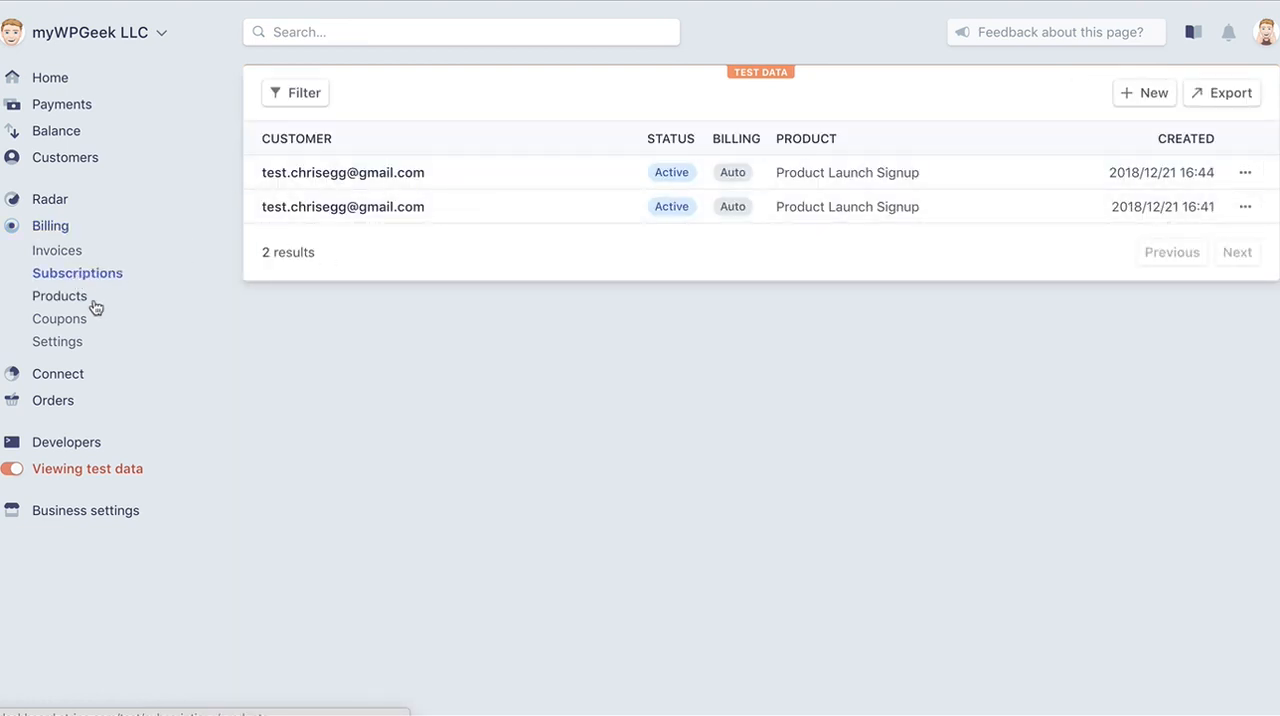
{"action": "left_click", "coordinate": [60, 296]}
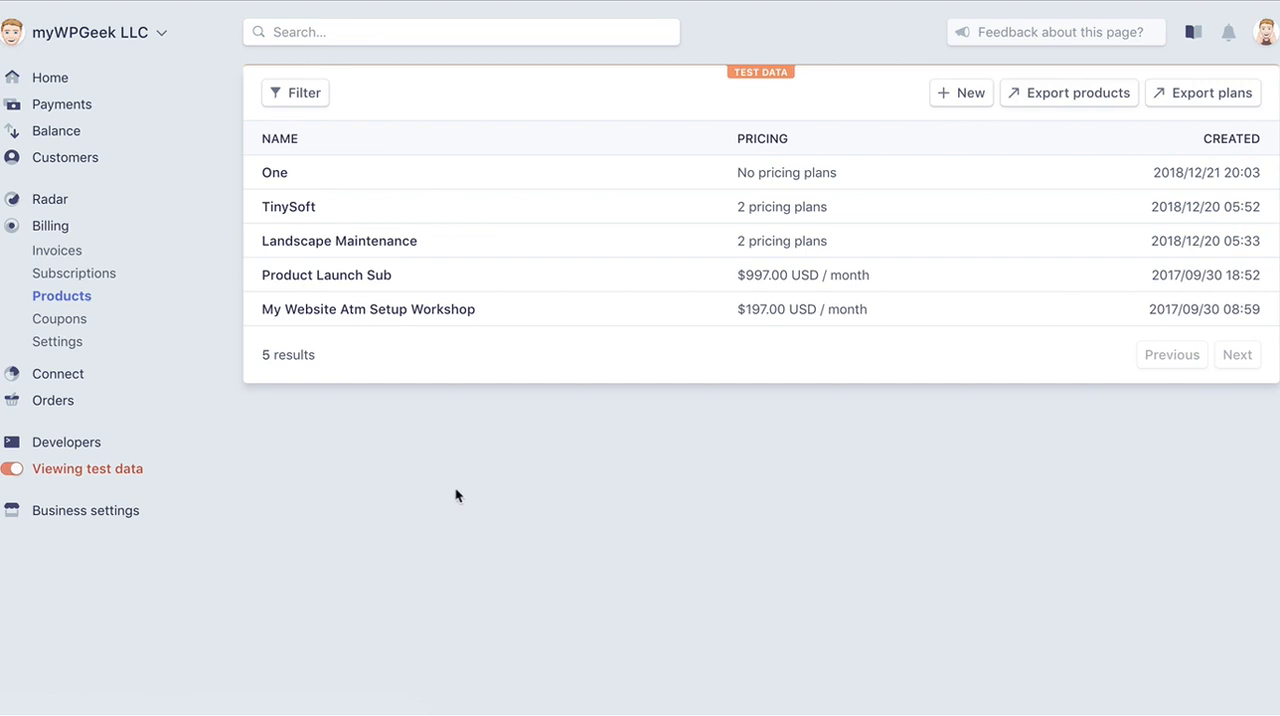
{"action": "left_click", "coordinate": [951, 107]}
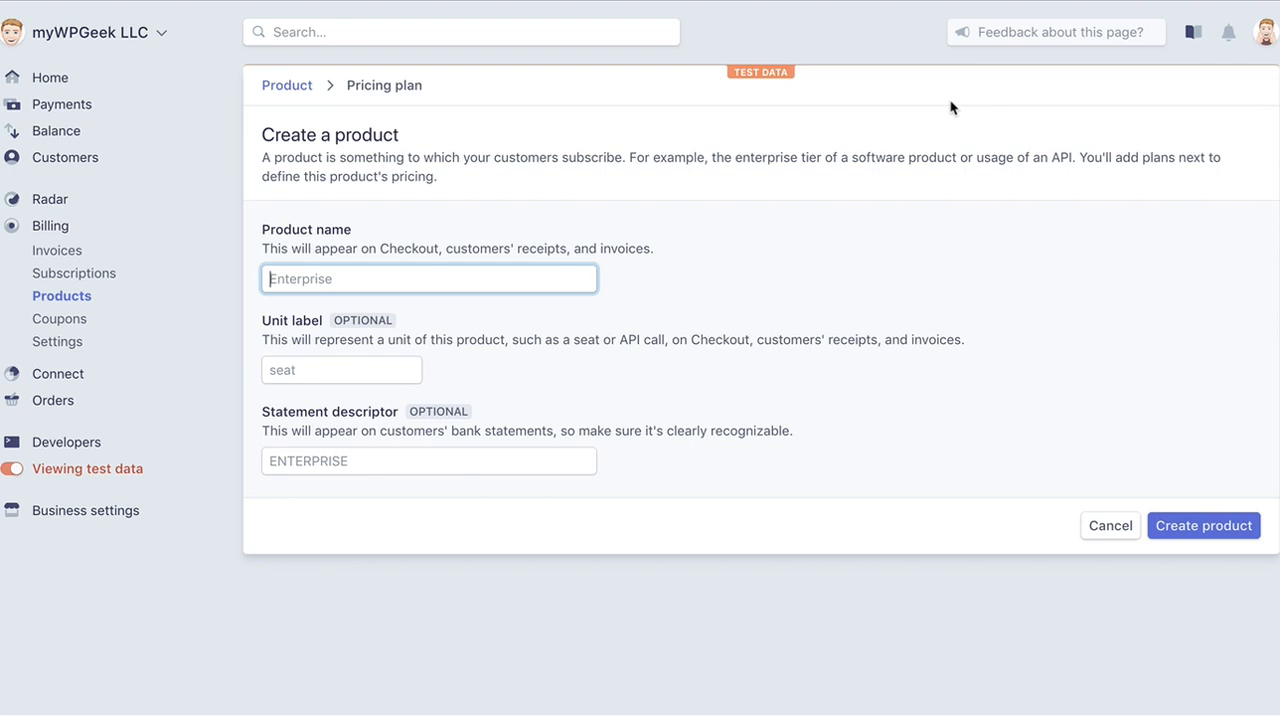
Name the product "Window Cleaning" and set its unit label to "service".
{"action": "type", "text": "Window Cleaning"}
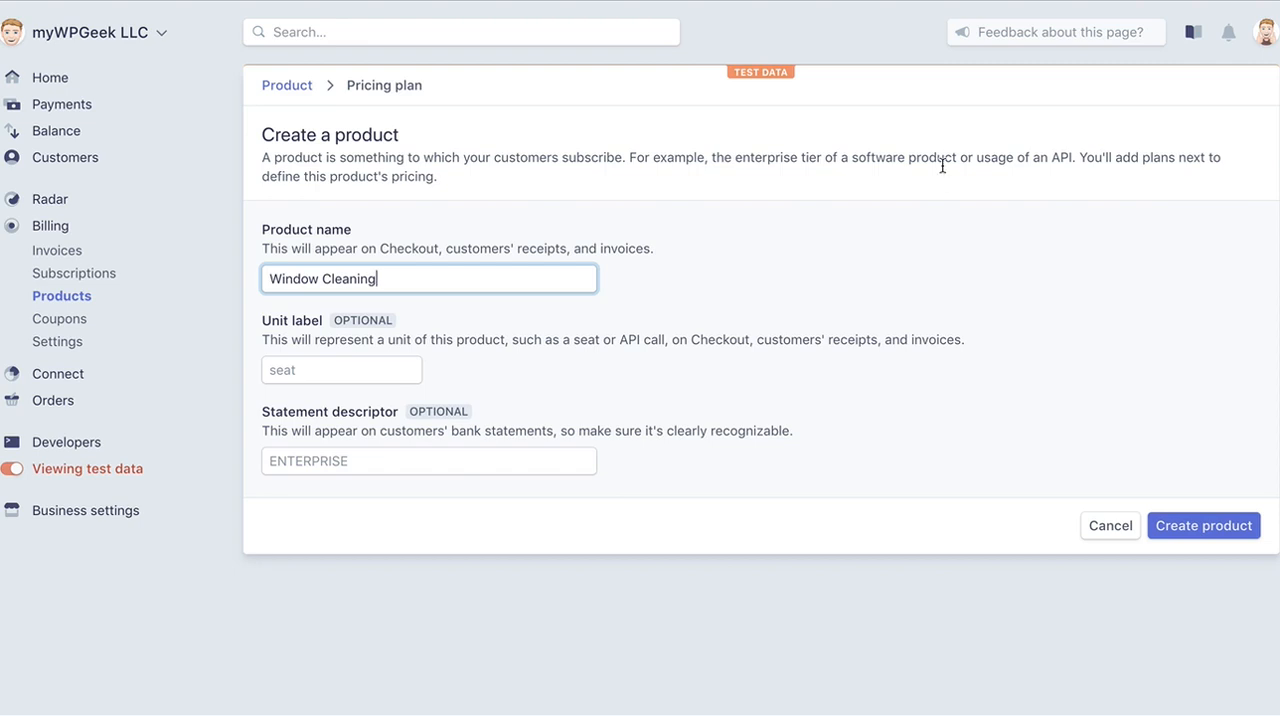
{"action": "left_click", "coordinate": [315, 370]}
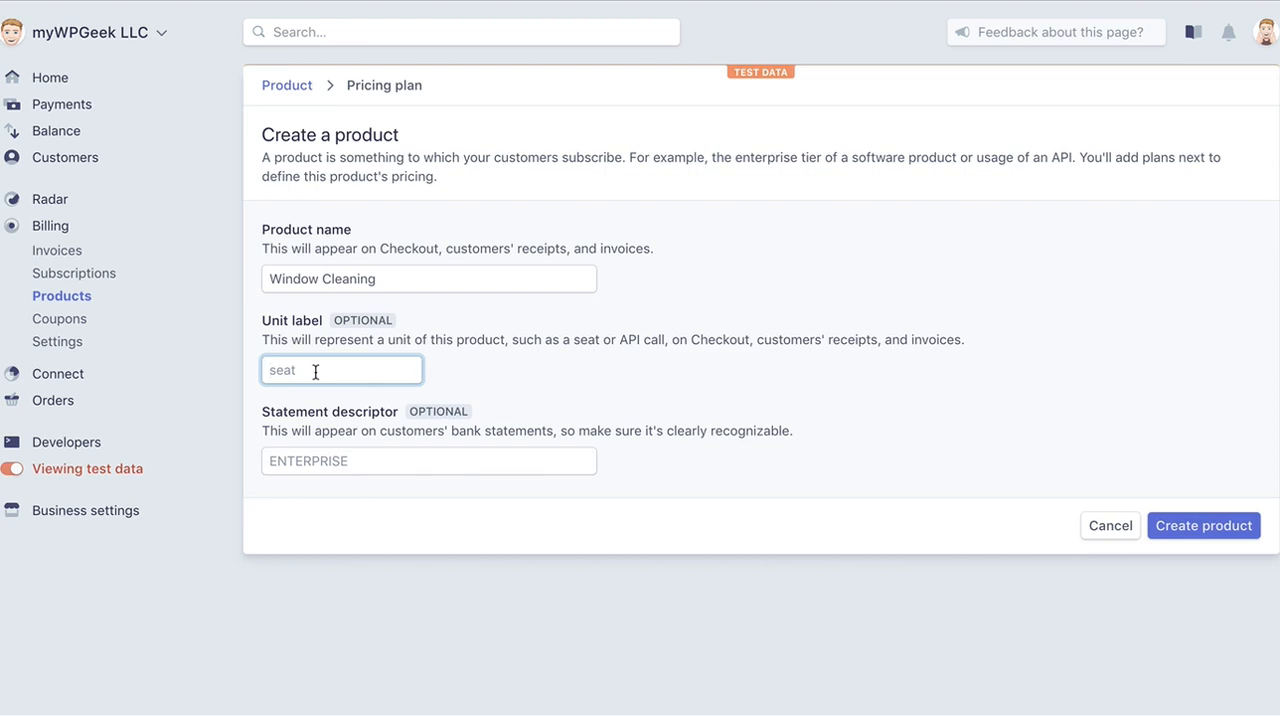
{"action": "type", "text": "service"}
Set the statement descriptor to "ClearCleanWindows" and create the product.
{"action": "left_click", "coordinate": [352, 457]}
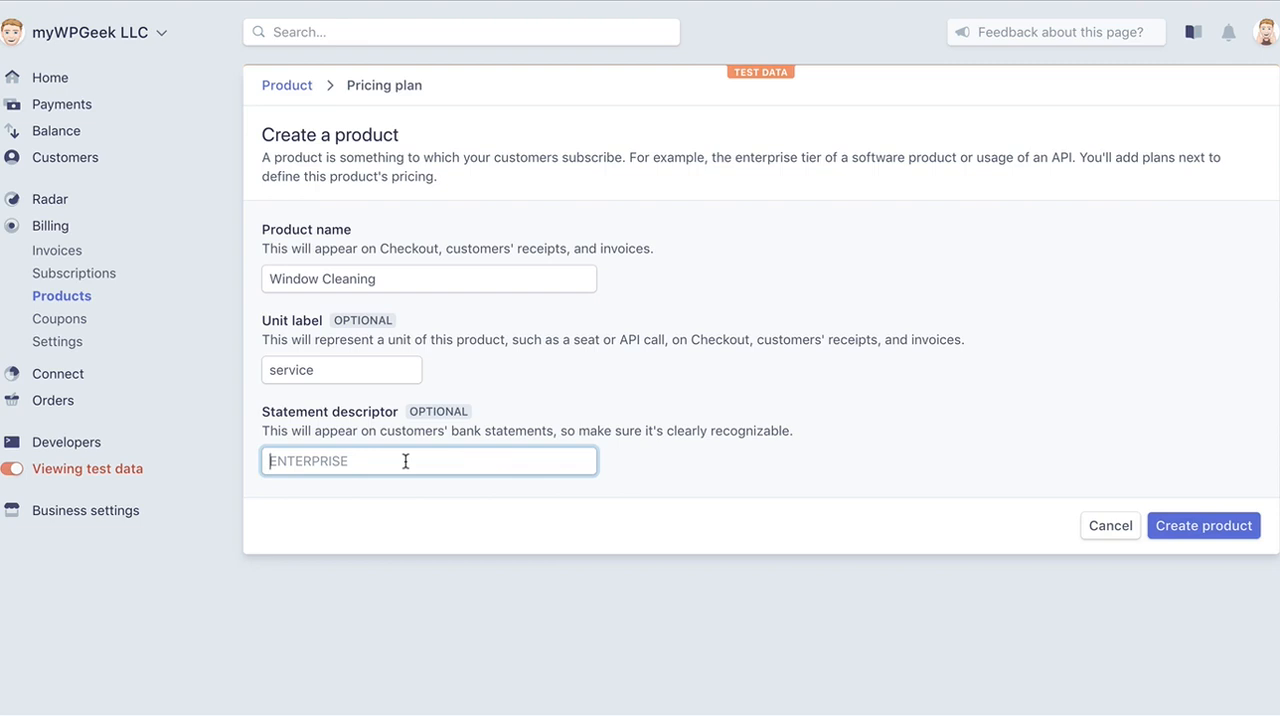
{"action": "type", "text": "ClearCleanWindow"}
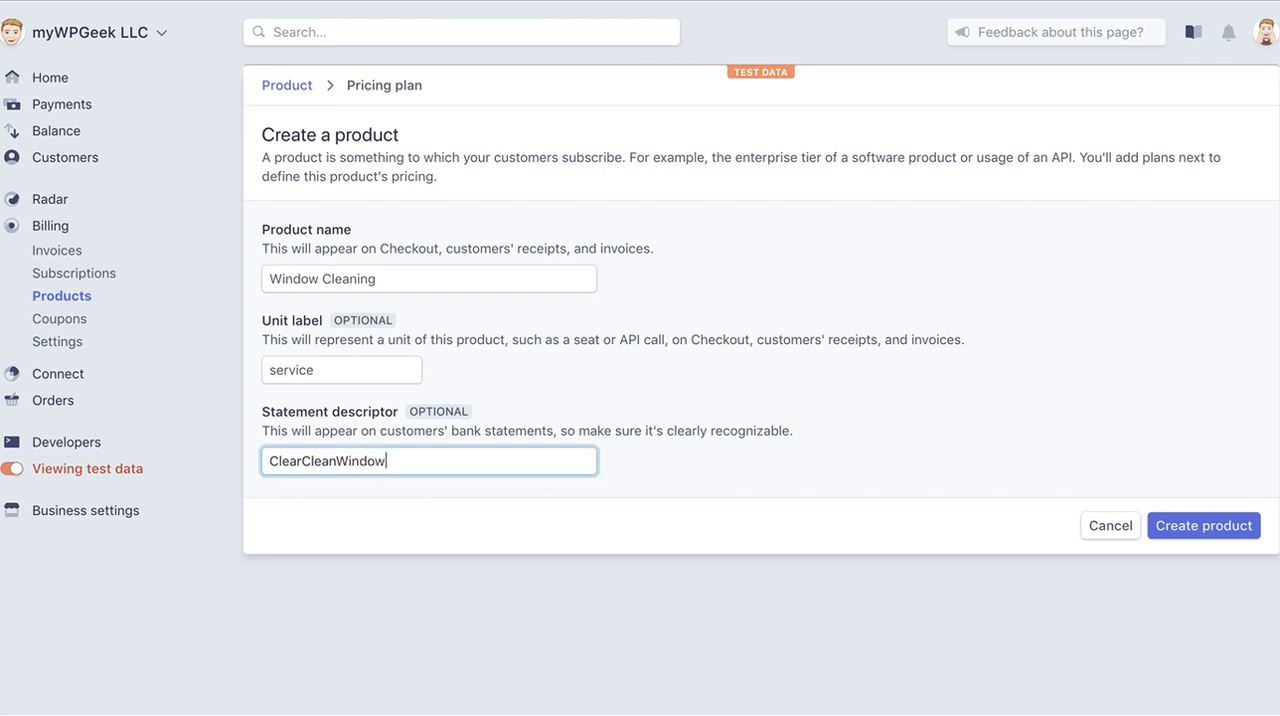
{"action": "type", "text": "s"}
{"action": "left_click", "coordinate": [1190, 516]}
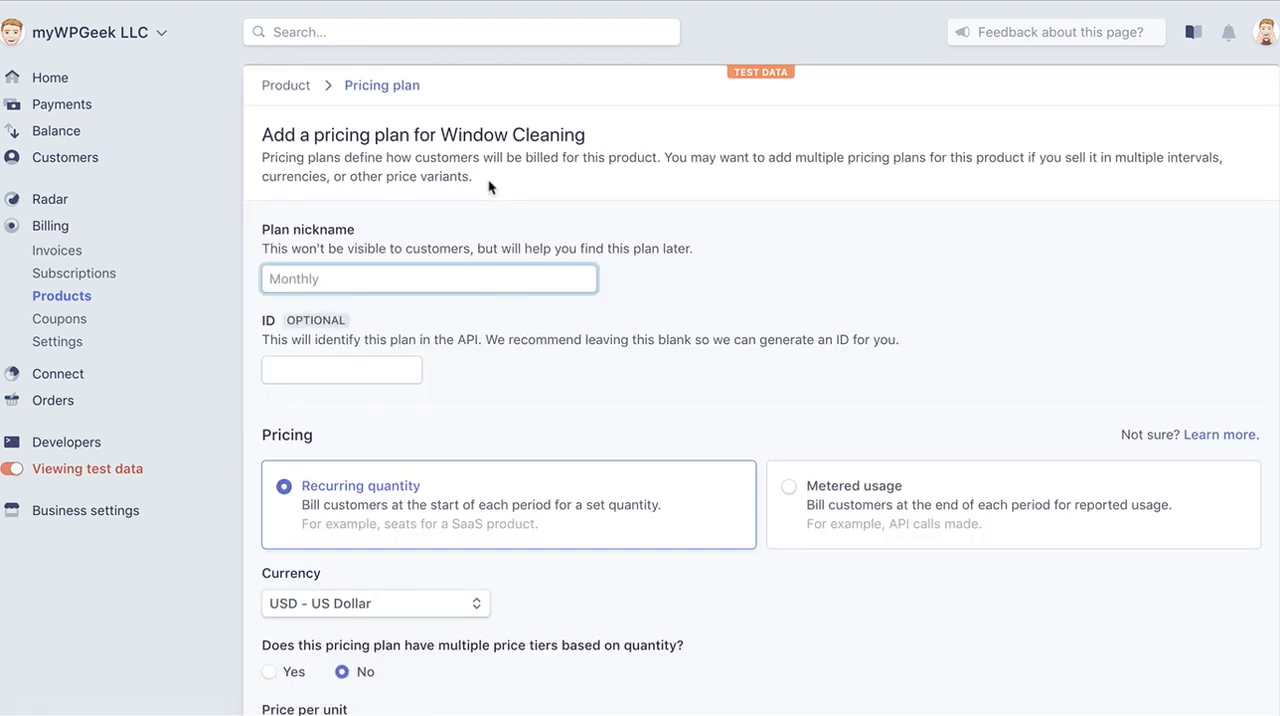
Set the pricing plan's nickname to "Weekly".
{"action": "scroll", "coordinate": [529, 391], "scroll_direction": "down", "scroll_amount": 2}
{"action": "scroll", "coordinate": [529, 391], "scroll_direction": "up", "scroll_amount": 2}
{"action": "type", "text": "Monthly"}
{"action": "key", "text": "BackSpace"}
{"action": "key", "text": "BackSpace"}
{"action": "key", "text": "BackSpace"}
{"action": "key", "text": "BackSpace"}
{"action": "key", "text": "BackSpace"}
{"action": "key", "text": "BackSpace"}
{"action": "key", "text": "BackSpace"}
{"action": "key", "text": "BackSpace"}
{"action": "type", "text": "Weekly"}
{"action": "key", "text": "BackSpace"}
{"action": "key", "text": "BackSpace"}
{"action": "type", "text": "y"}
Set the pricing plan's ID to "wc_weekly".
{"action": "left_click", "coordinate": [350, 369]}
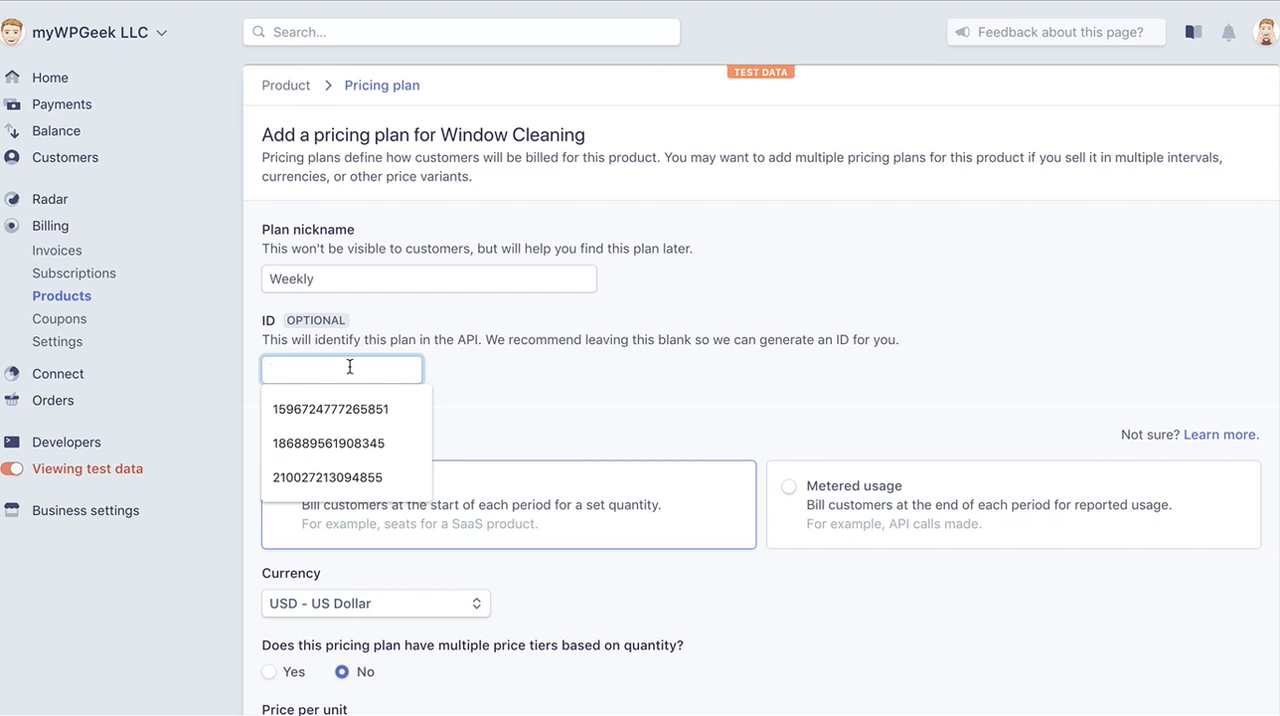
{"action": "type", "text": "w"}
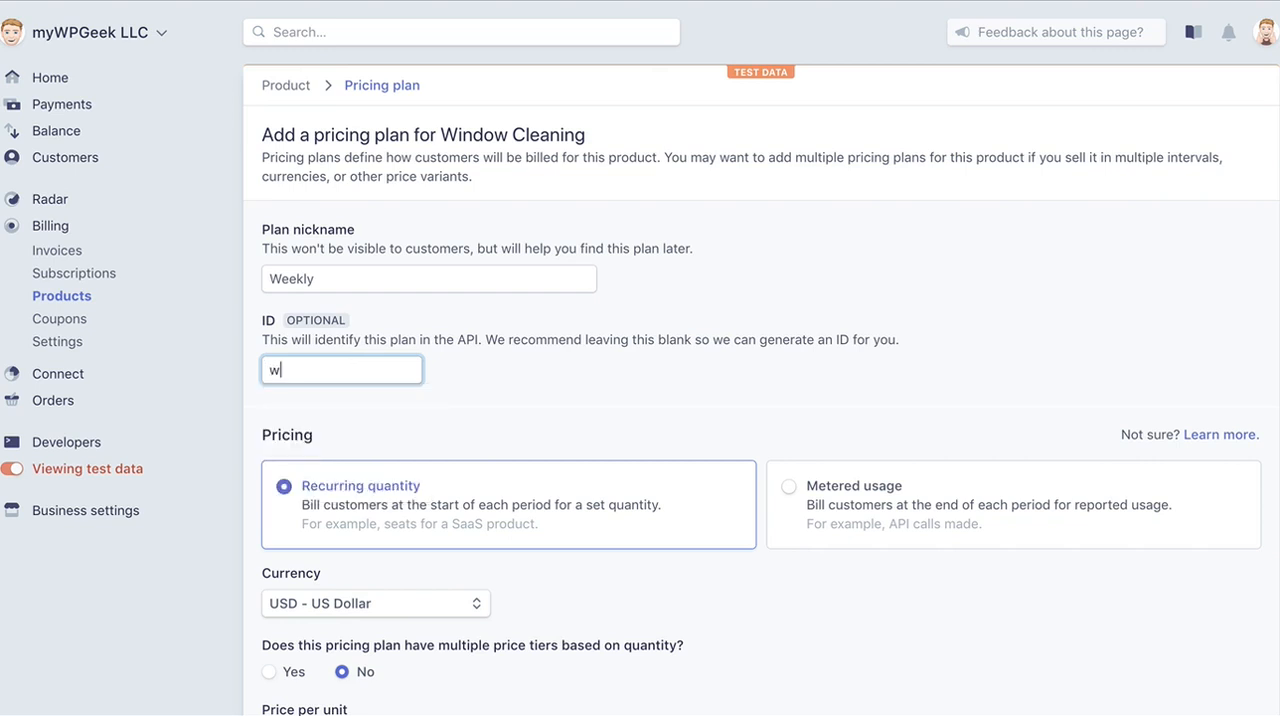
{"action": "type", "text": "c_weekly"}
Enable multiple quantity-based price tiers for the plan and set the tiering type to "If the total quantity is".
{"action": "scroll", "coordinate": [446, 434], "scroll_direction": "down", "scroll_amount": 3}
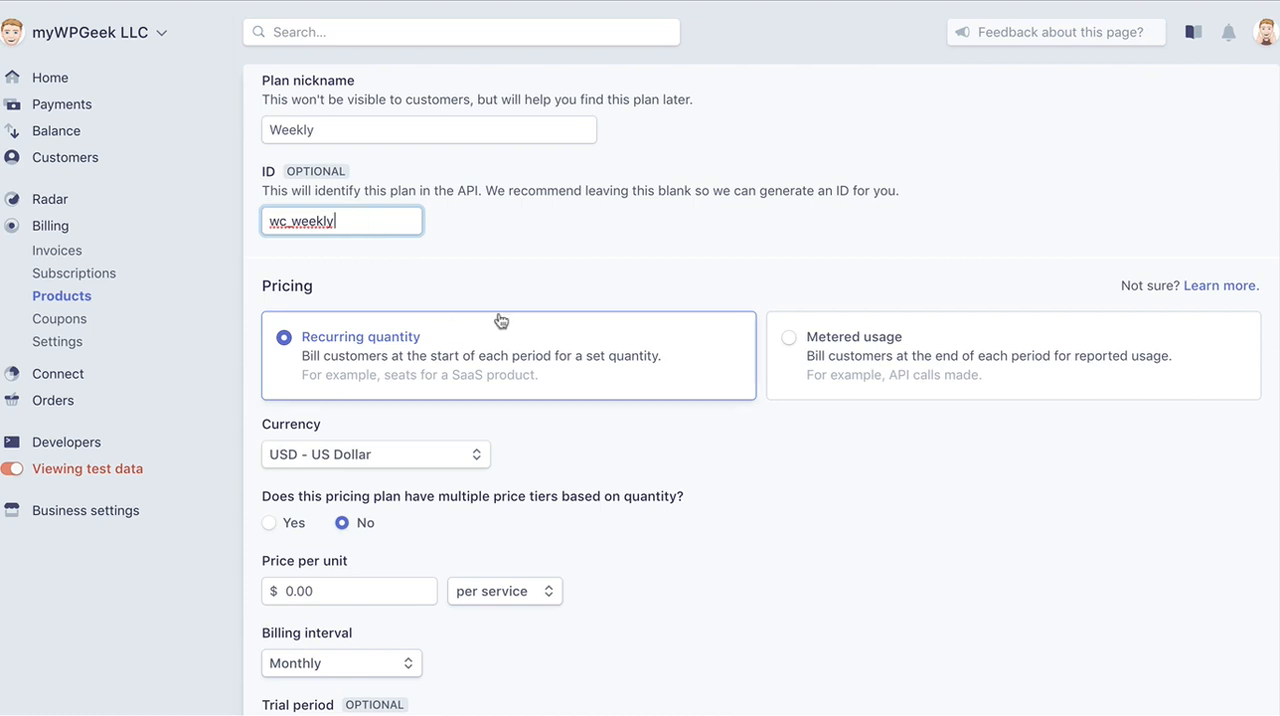
{"action": "scroll", "coordinate": [498, 315], "scroll_direction": "down", "scroll_amount": 2}
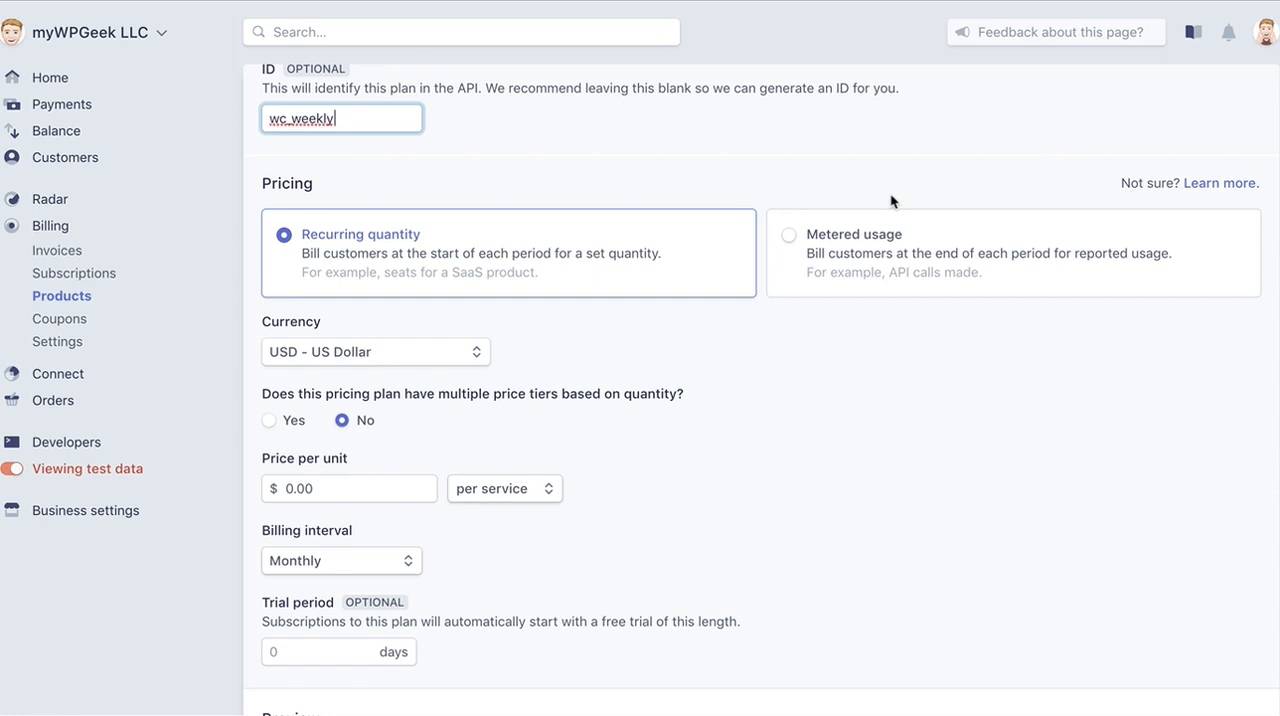
{"action": "scroll", "coordinate": [778, 414], "scroll_direction": "down", "scroll_amount": 2}
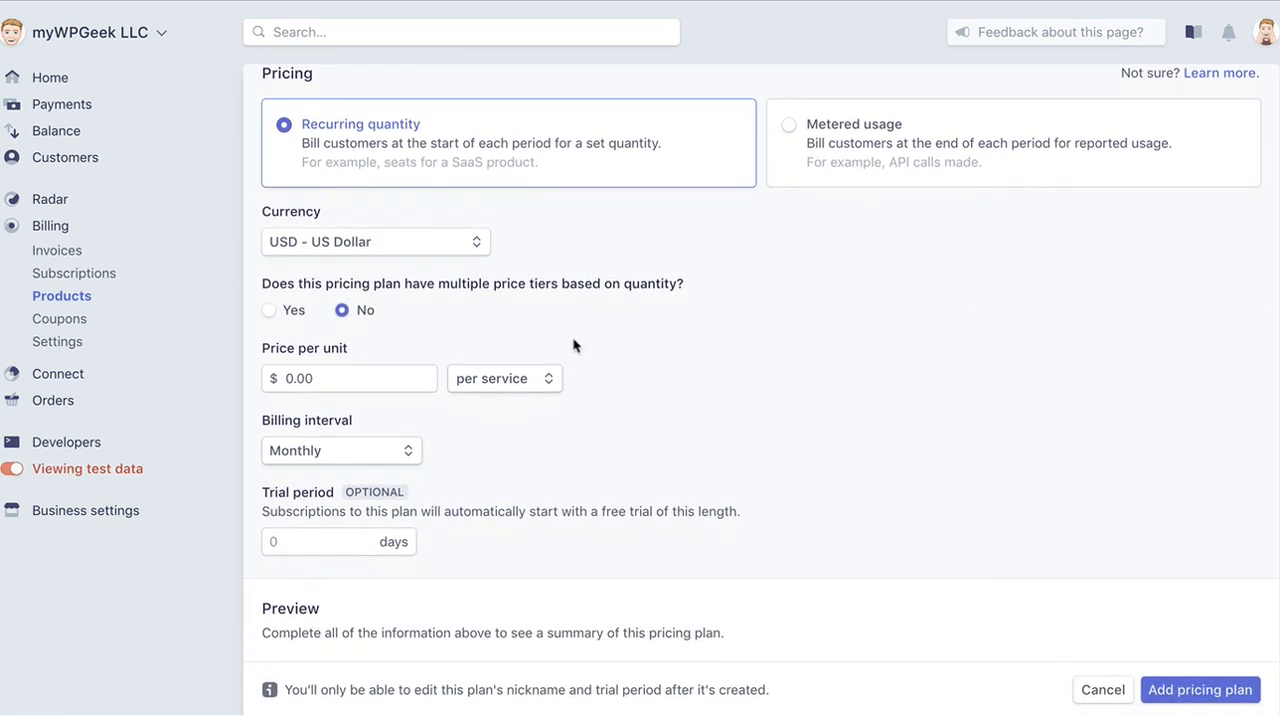
{"action": "scroll", "coordinate": [758, 352], "scroll_direction": "down", "scroll_amount": 1}
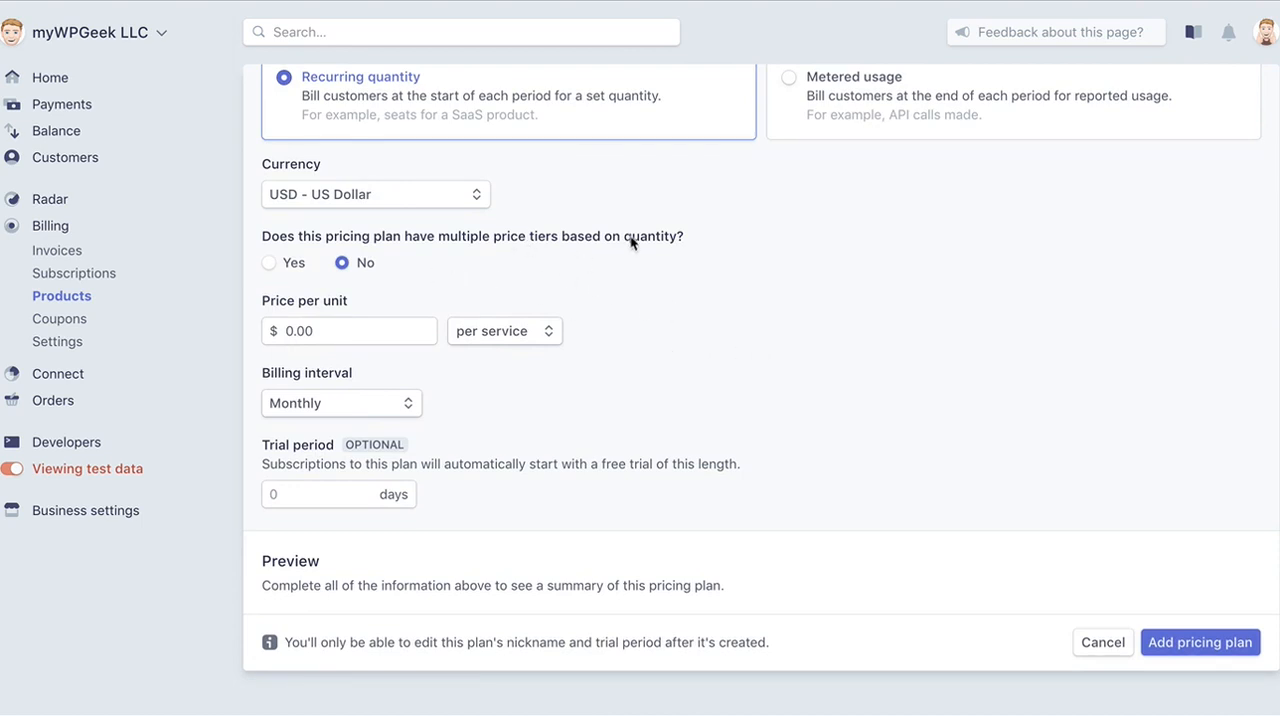
{"action": "scroll", "coordinate": [631, 243], "scroll_direction": "up", "scroll_amount": 3}
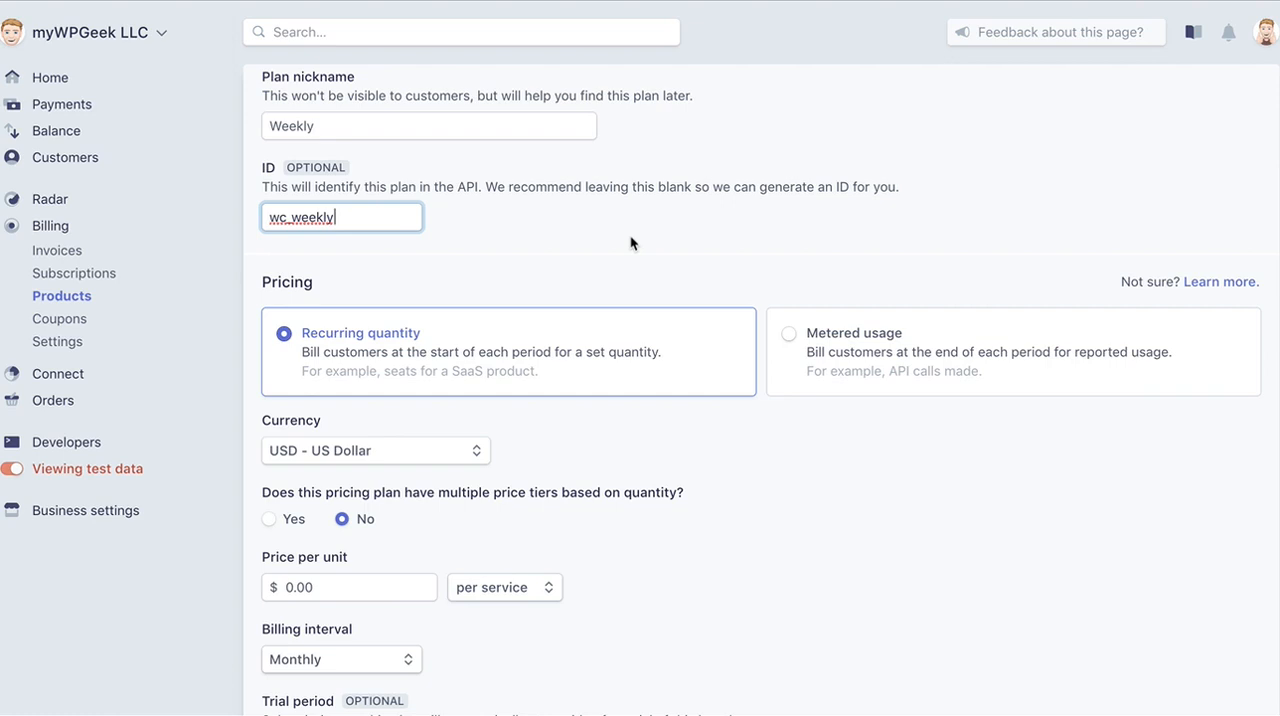
{"action": "scroll", "coordinate": [632, 243], "scroll_direction": "down", "scroll_amount": 5}
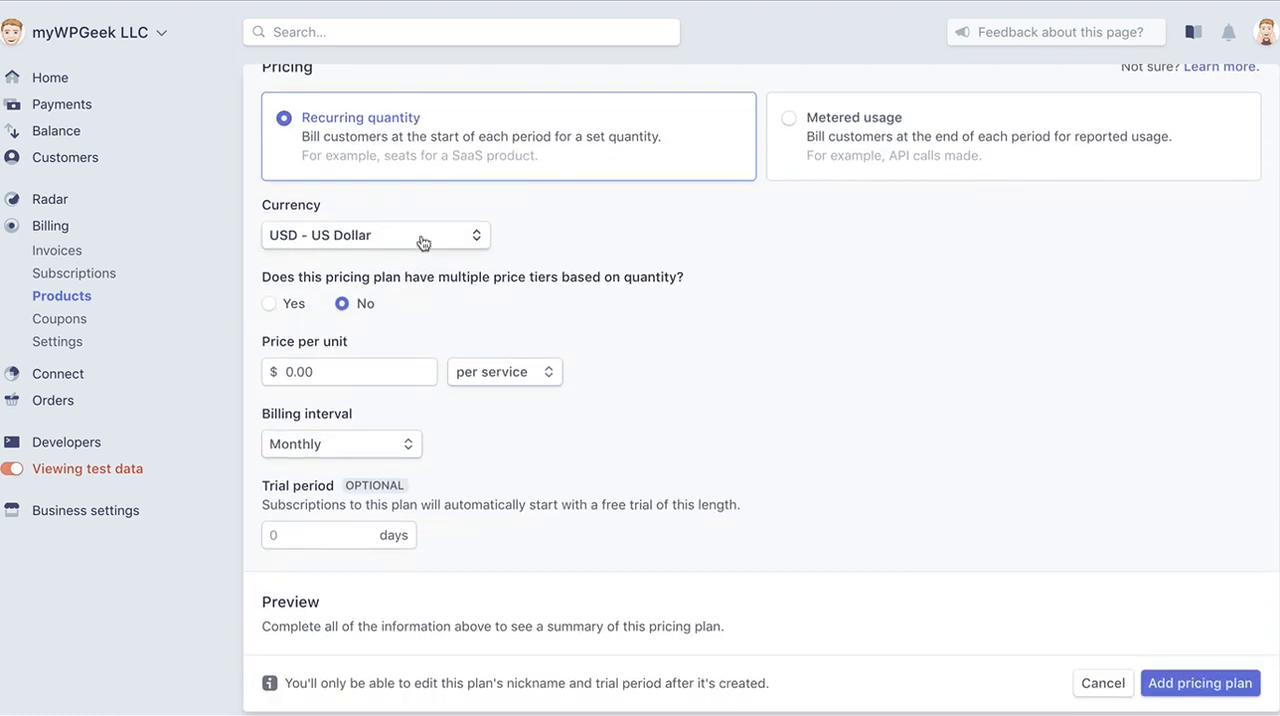
{"action": "left_click", "coordinate": [268, 304]}
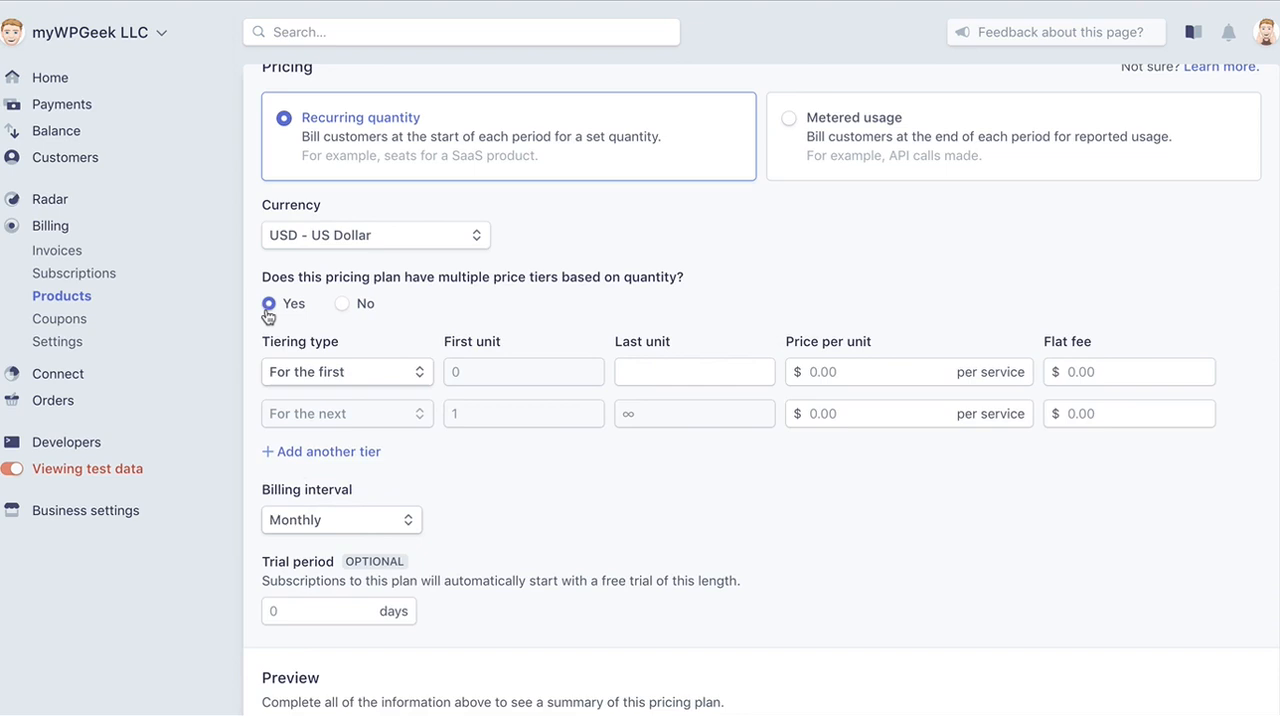
{"action": "left_click", "coordinate": [410, 376]}
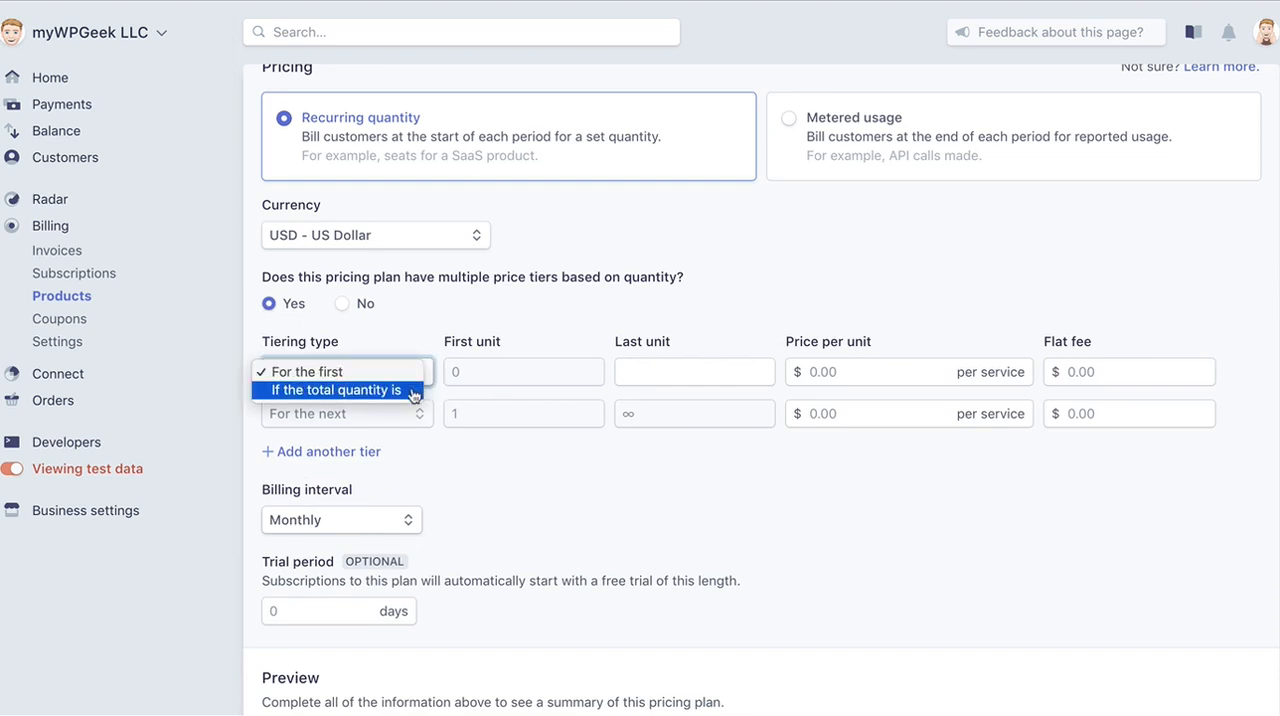
{"action": "left_click", "coordinate": [412, 391]}
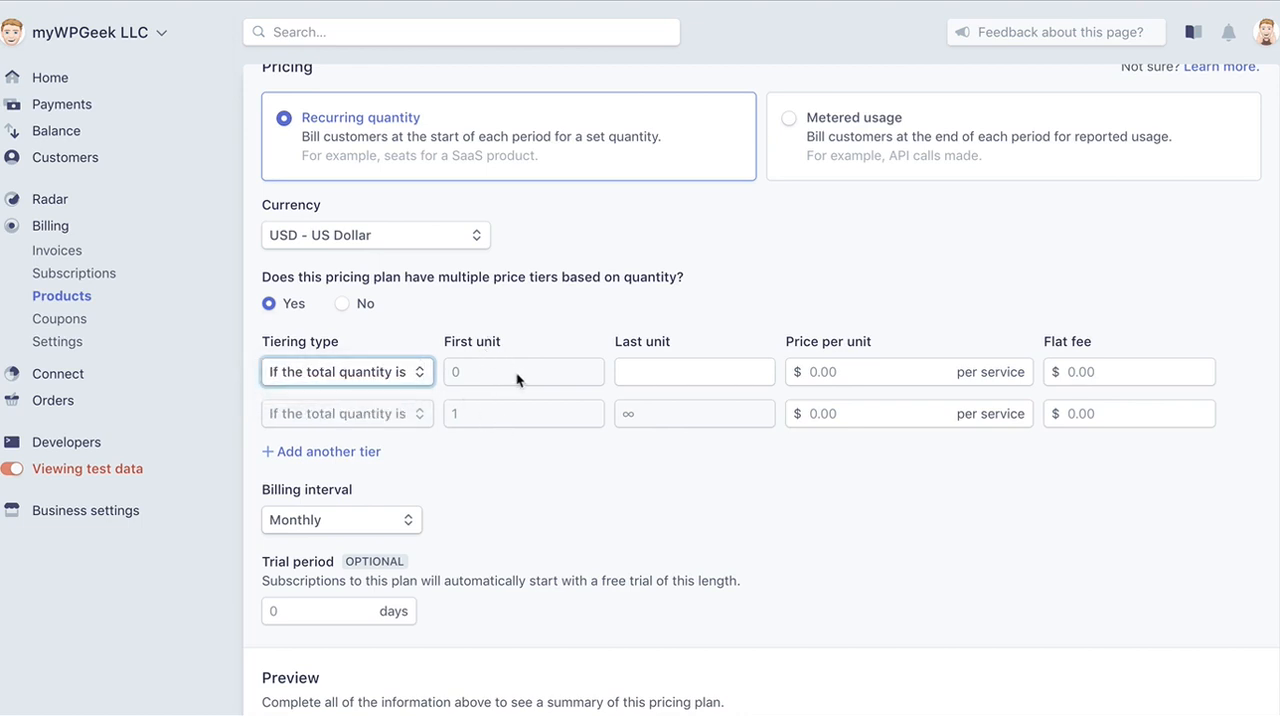
Switch the tiering type back to "For the first" and add a third price tier.
{"action": "left_click", "coordinate": [743, 373]}
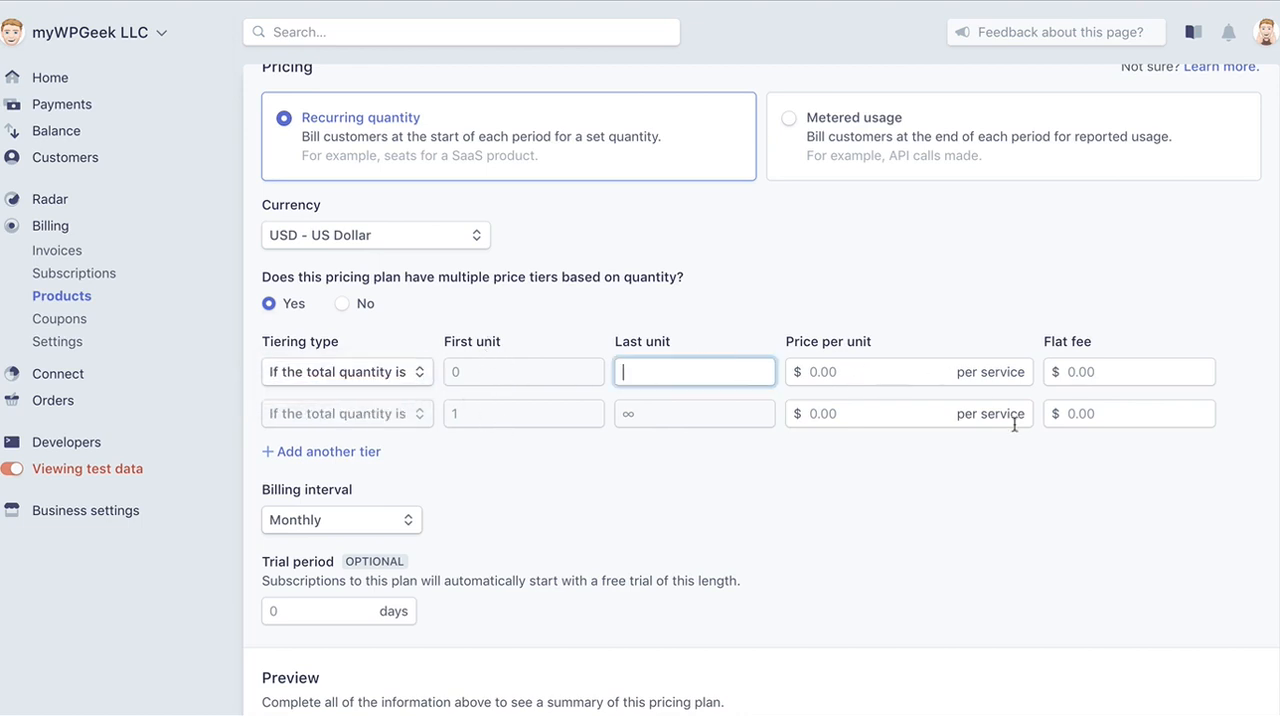
{"action": "left_click", "coordinate": [420, 372]}
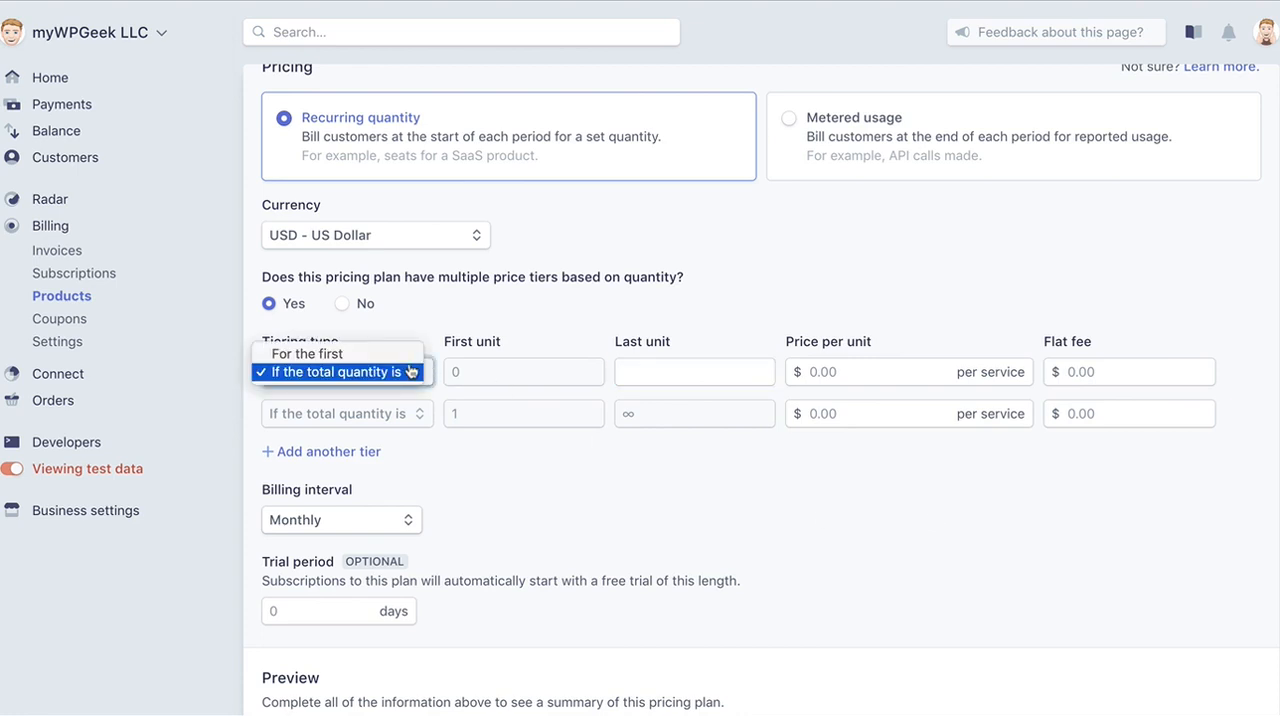
{"action": "left_click", "coordinate": [409, 356]}
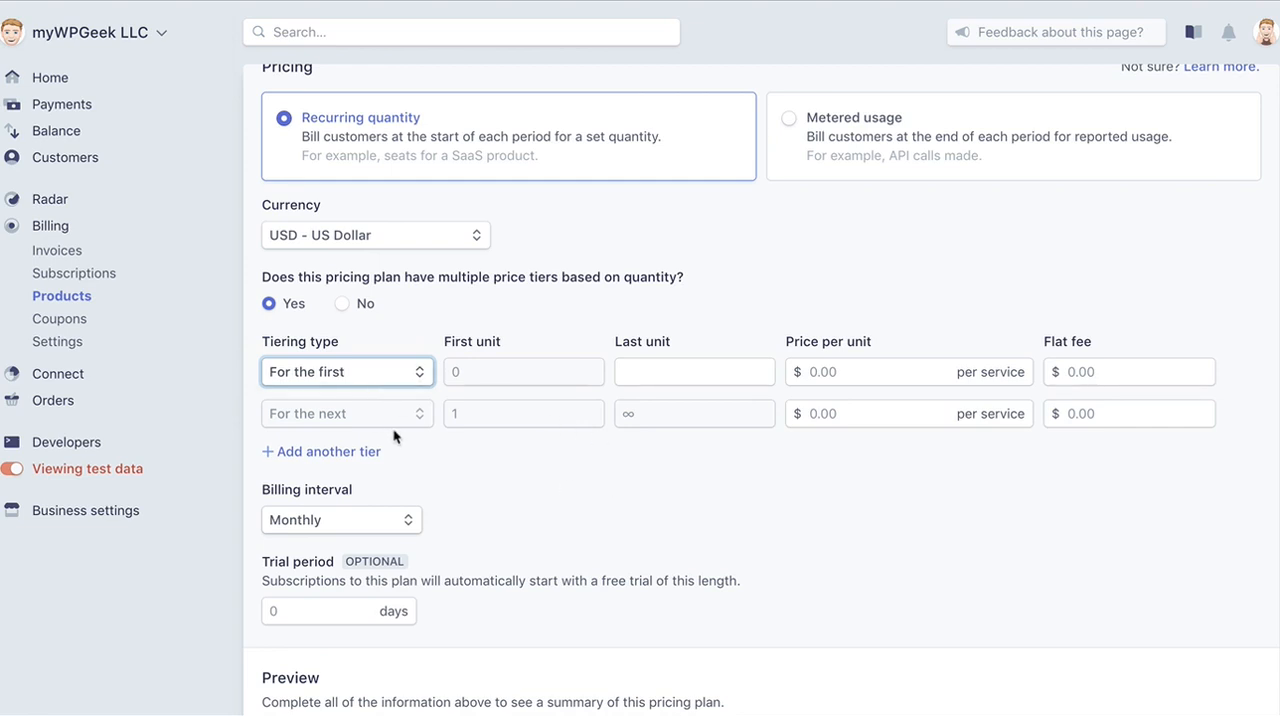
{"action": "left_click", "coordinate": [340, 417]}
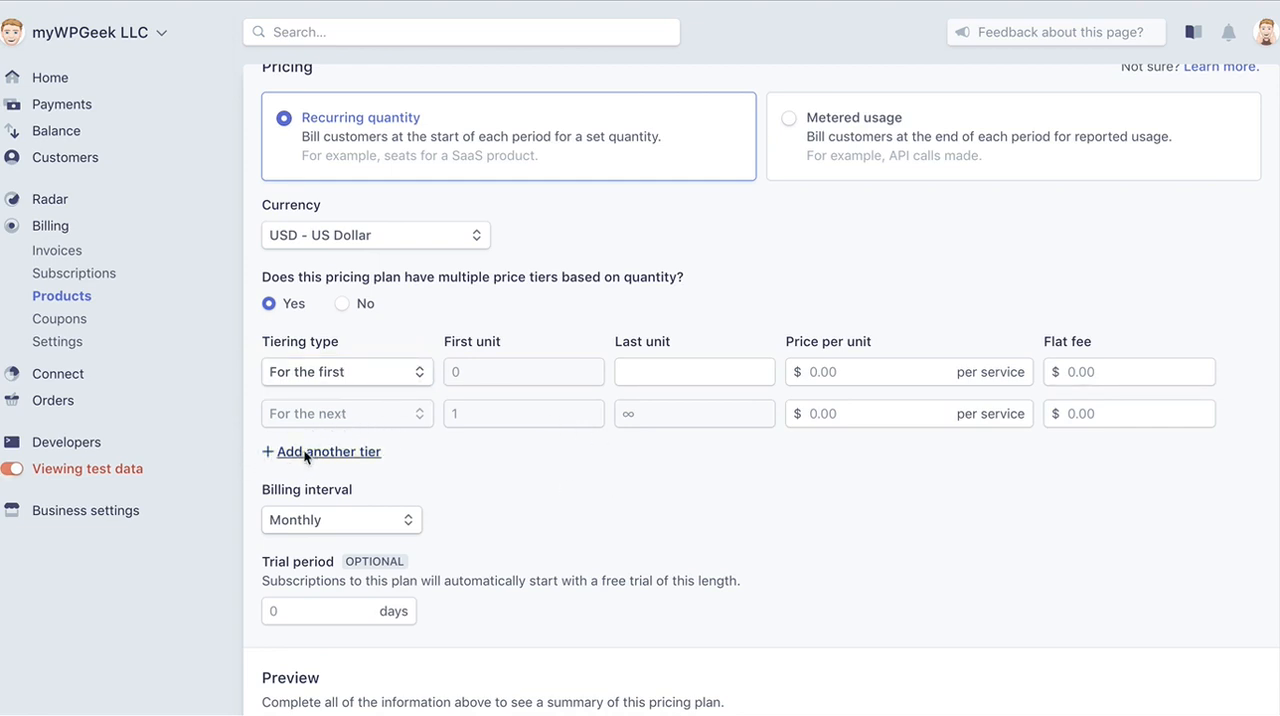
{"action": "left_click", "coordinate": [307, 452]}
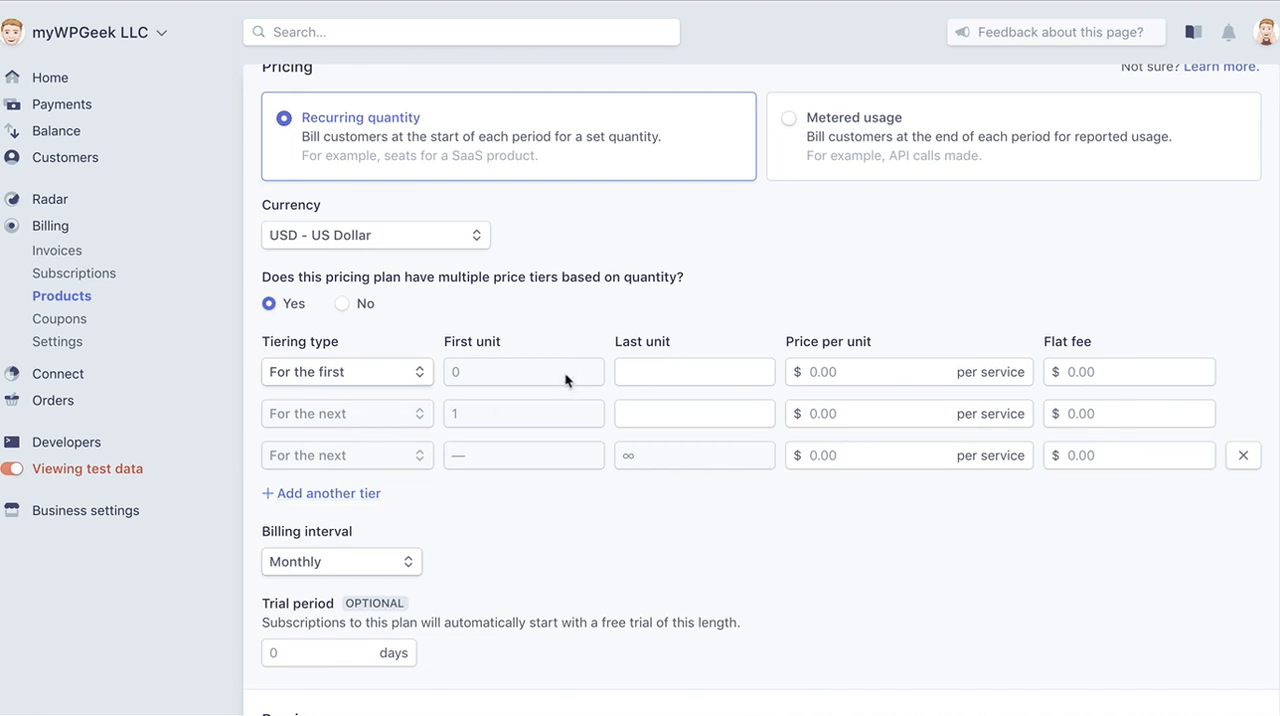
Set the first tier's last unit to 12 and its price to $70.00 per service.
{"action": "left_click", "coordinate": [698, 382]}
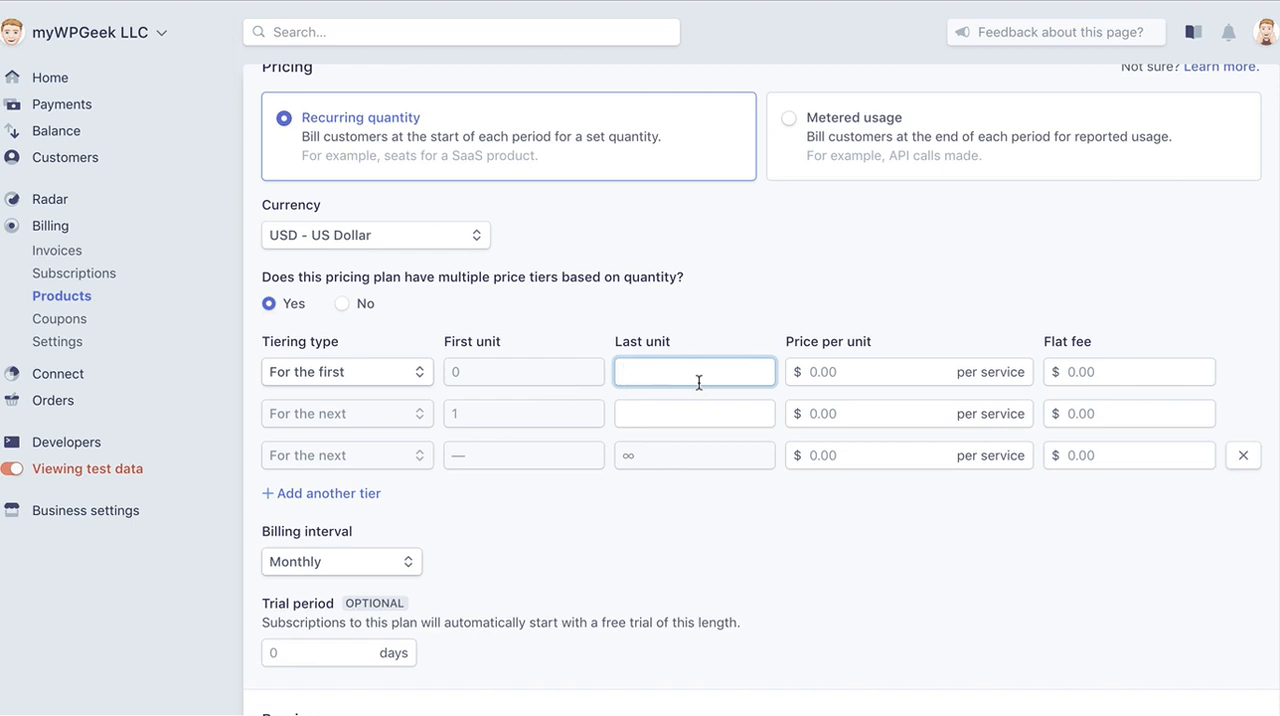
{"action": "type", "text": "12"}
{"action": "key", "text": "Tab"}
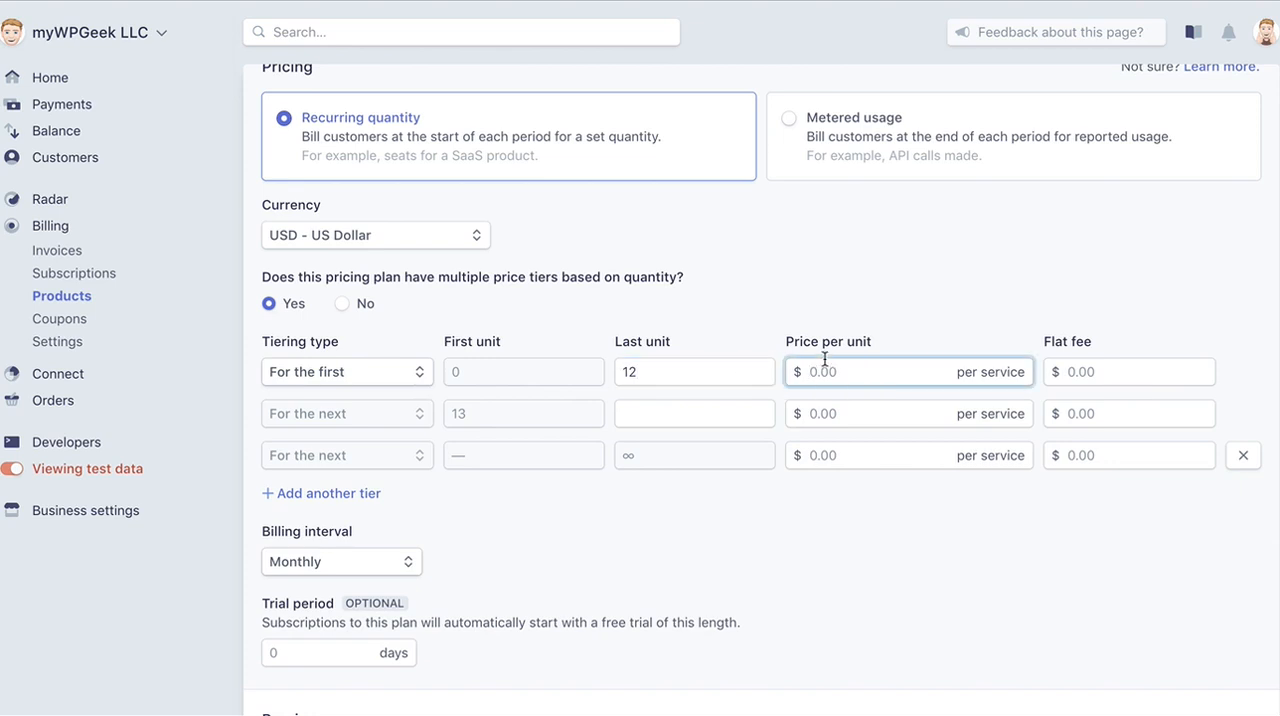
{"action": "type", "text": "70.00"}
{"action": "left_click", "coordinate": [375, 408]}
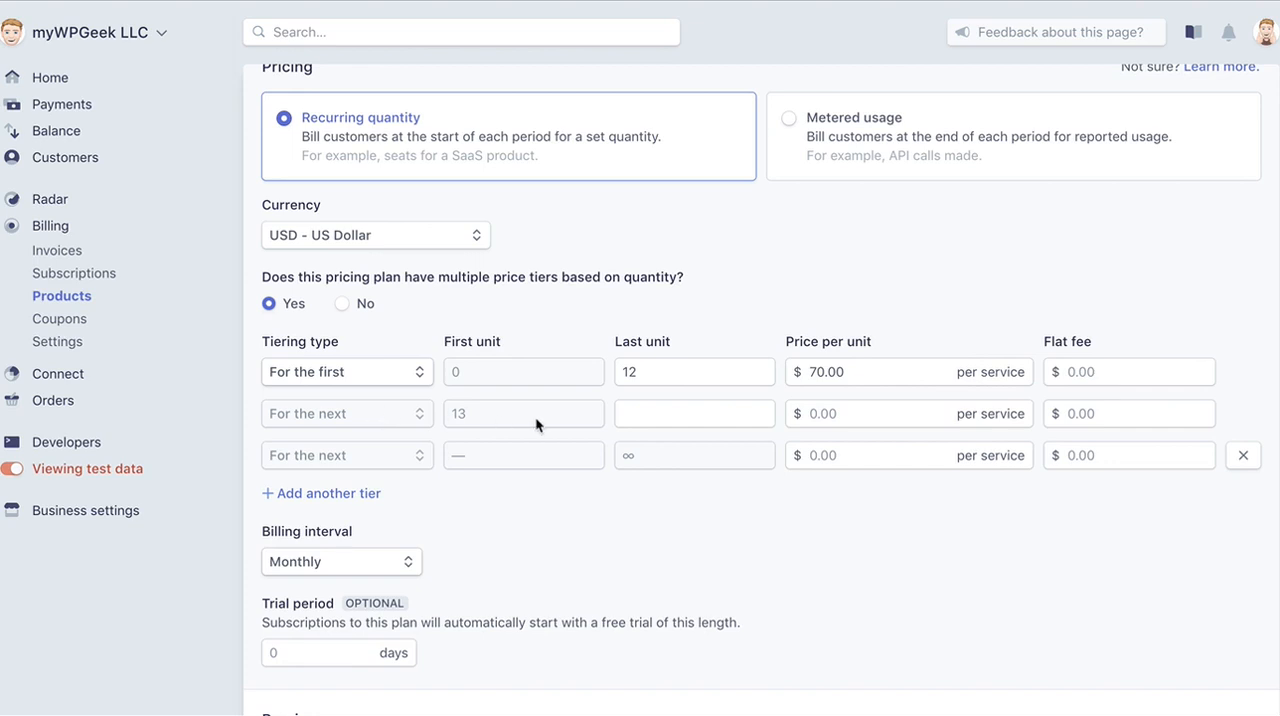
Set the second tier's last unit to 20 and its price to $65.00 per service.
{"action": "left_click", "coordinate": [699, 416]}
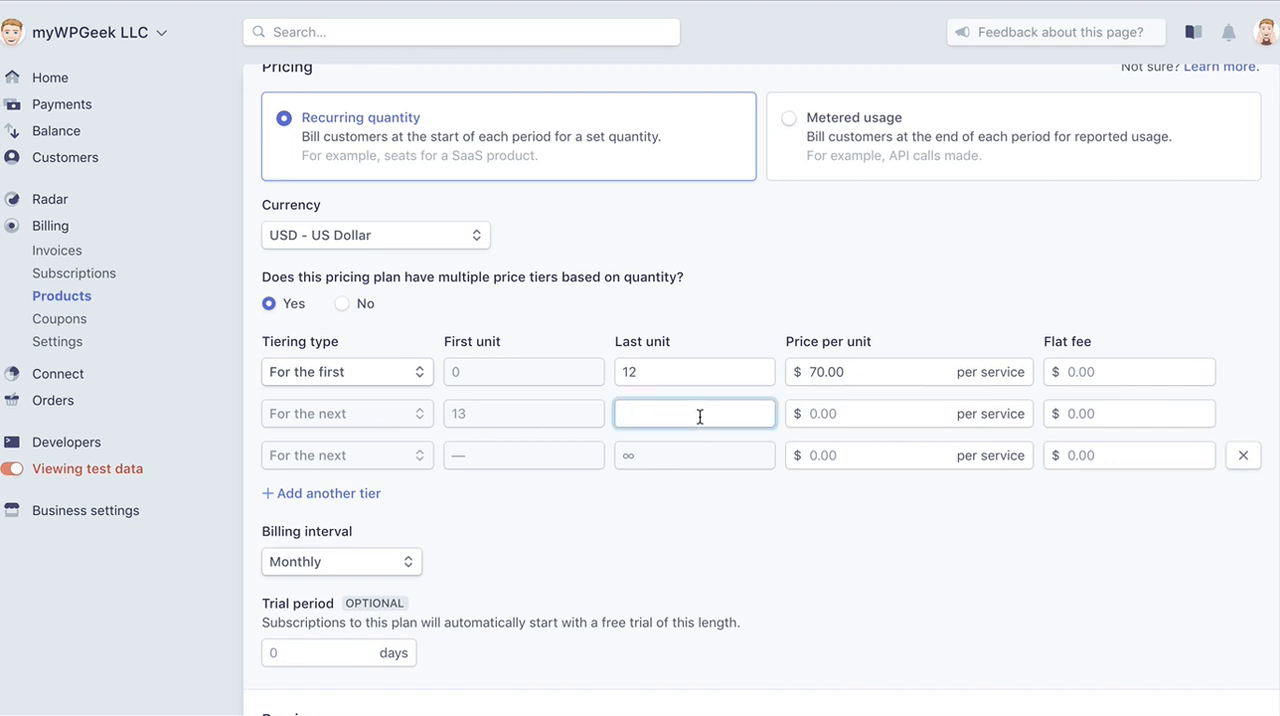
{"action": "type", "text": "20"}
{"action": "left_click", "coordinate": [812, 411]}
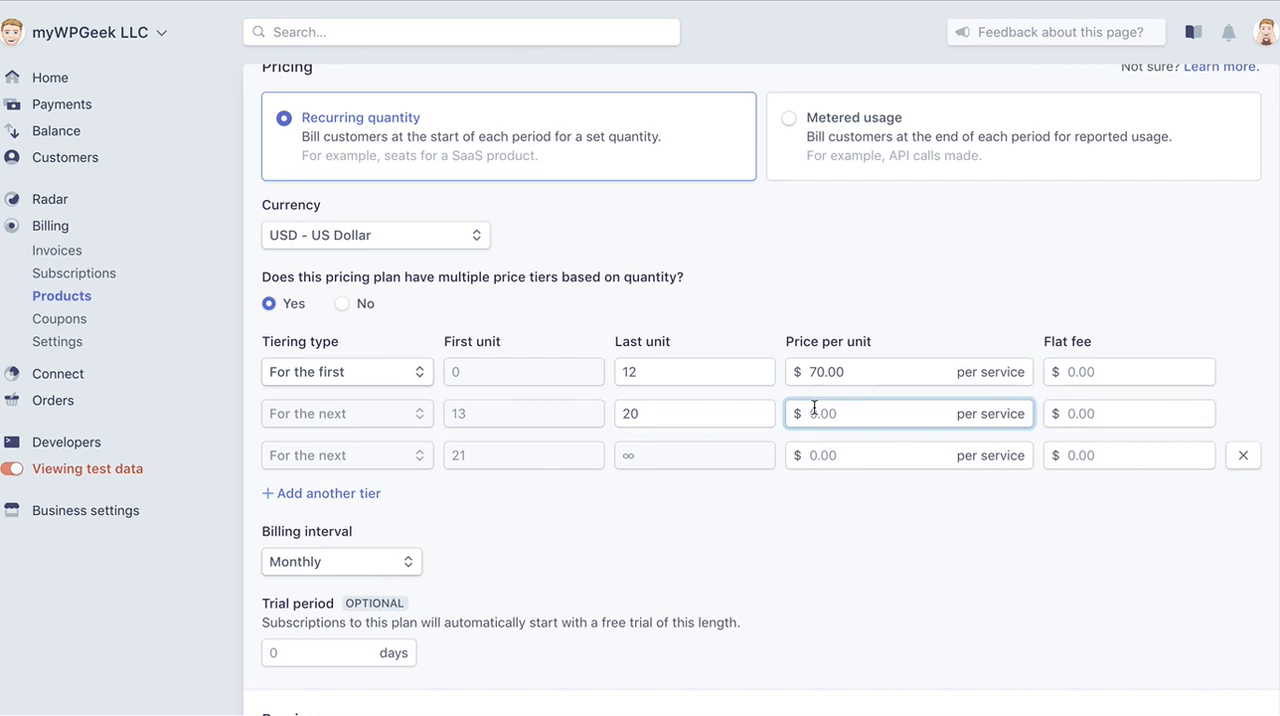
{"action": "type", "text": "65"}
{"action": "scroll", "coordinate": [692, 457], "scroll_direction": "up", "scroll_amount": 1}
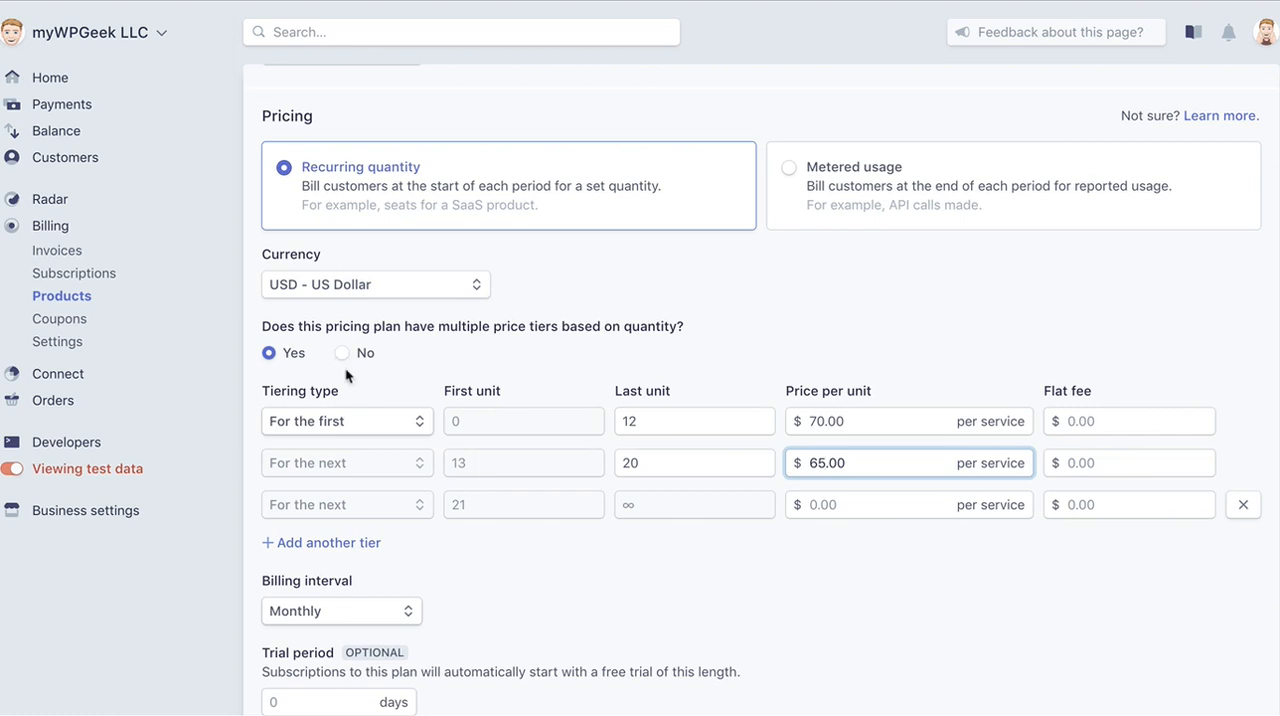
Change the second tier's price to $120.00 per service.
{"action": "left_click", "coordinate": [545, 467]}
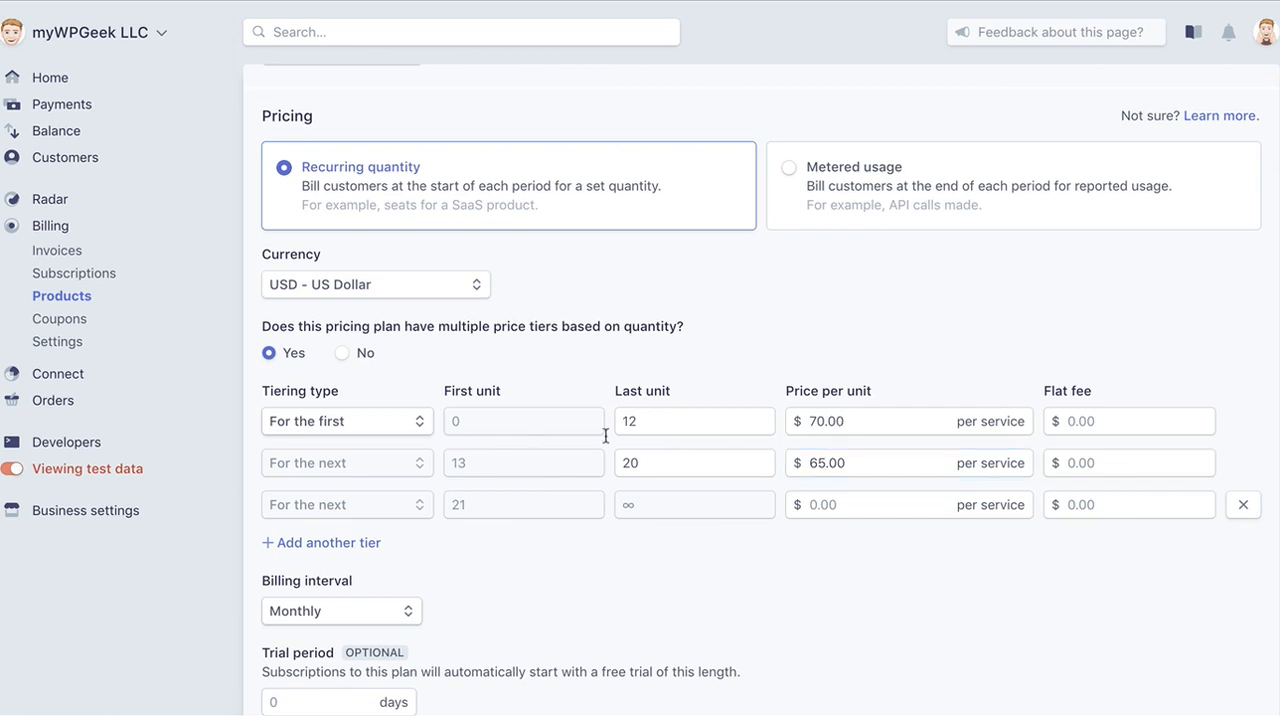
{"action": "double_click", "coordinate": [816, 461]}
{"action": "left_click", "coordinate": [819, 461]}
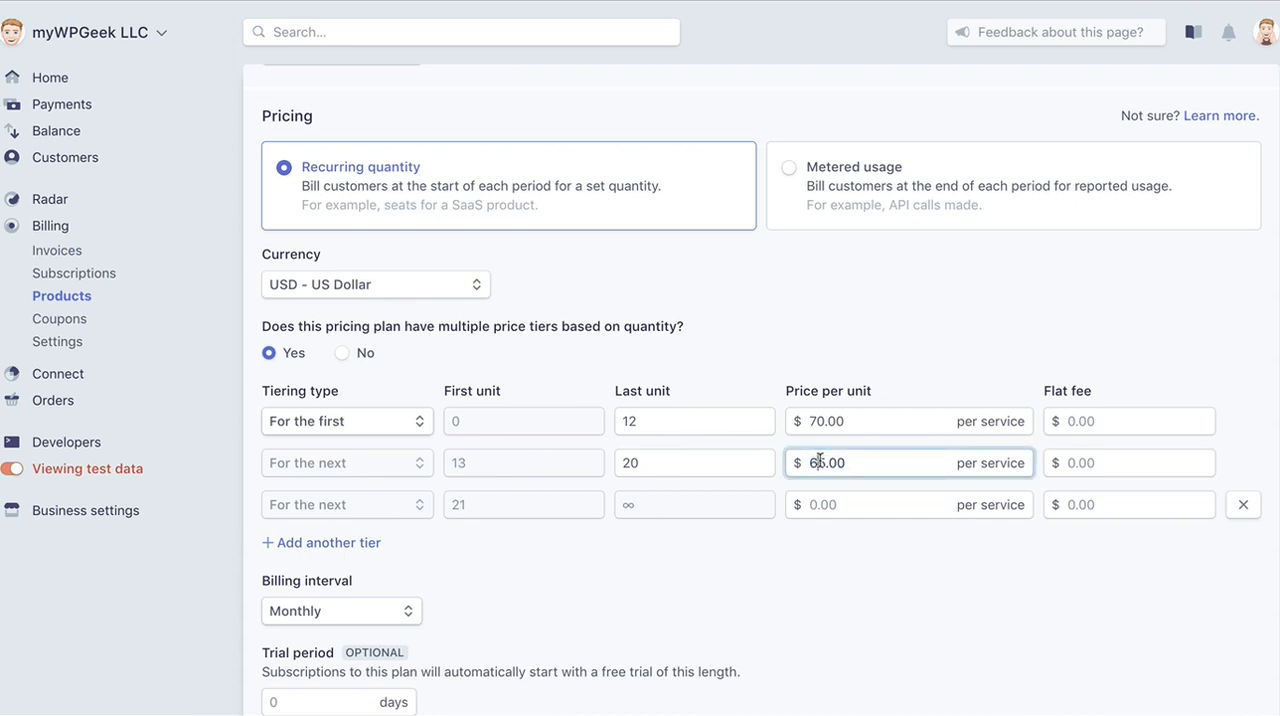
{"action": "key", "text": "Right"}
{"action": "key", "text": "BackSpace"}
{"action": "type", "text": "12"}
{"action": "left_click", "coordinate": [1062, 352]}
Remove the third tier and turn off multiple price tiers for the plan.
{"action": "left_click", "coordinate": [1241, 508]}
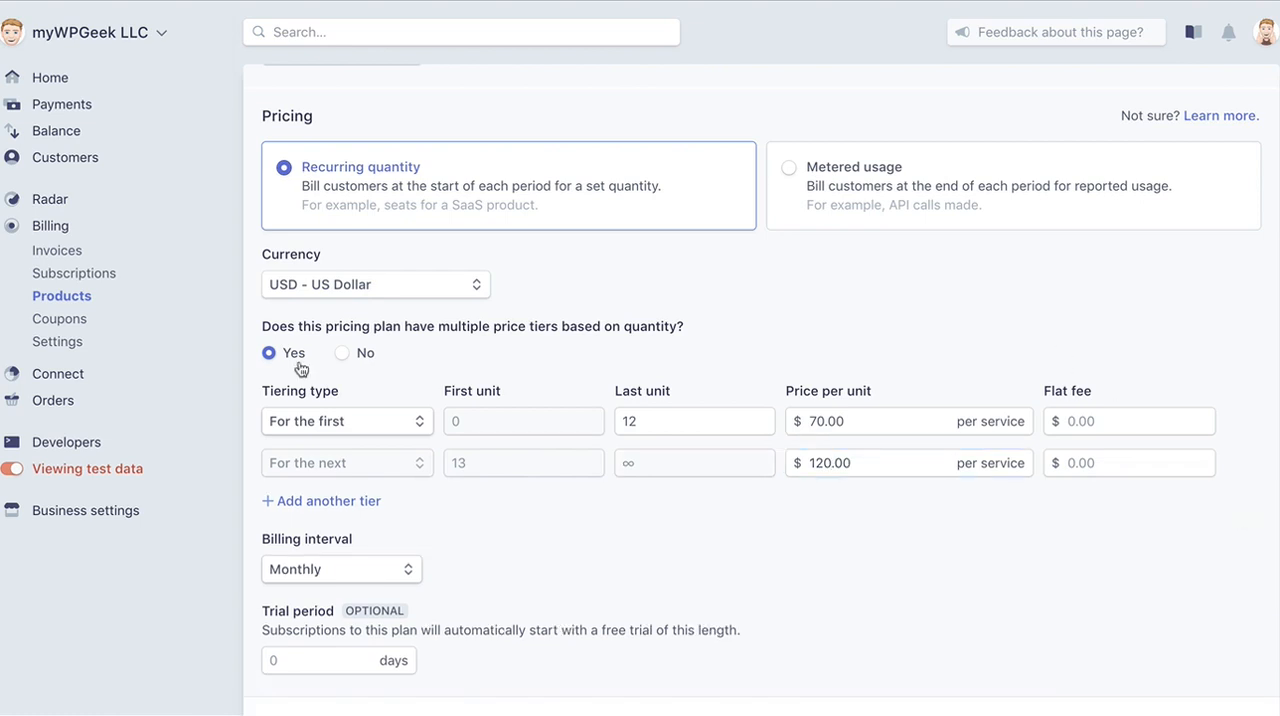
{"action": "left_click", "coordinate": [343, 354]}
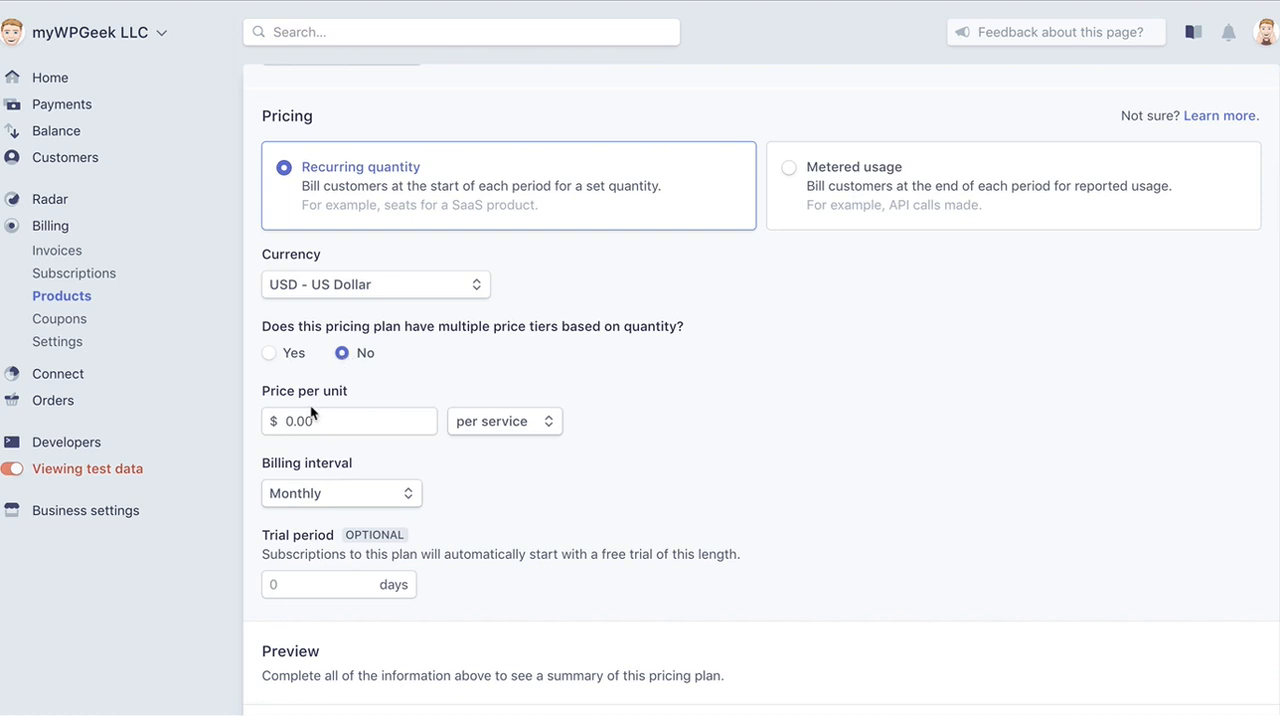
Review the plan's price-per-unit, nickname, ID and pricing settings.
{"action": "left_click", "coordinate": [522, 428]}
{"action": "left_click", "coordinate": [631, 451]}
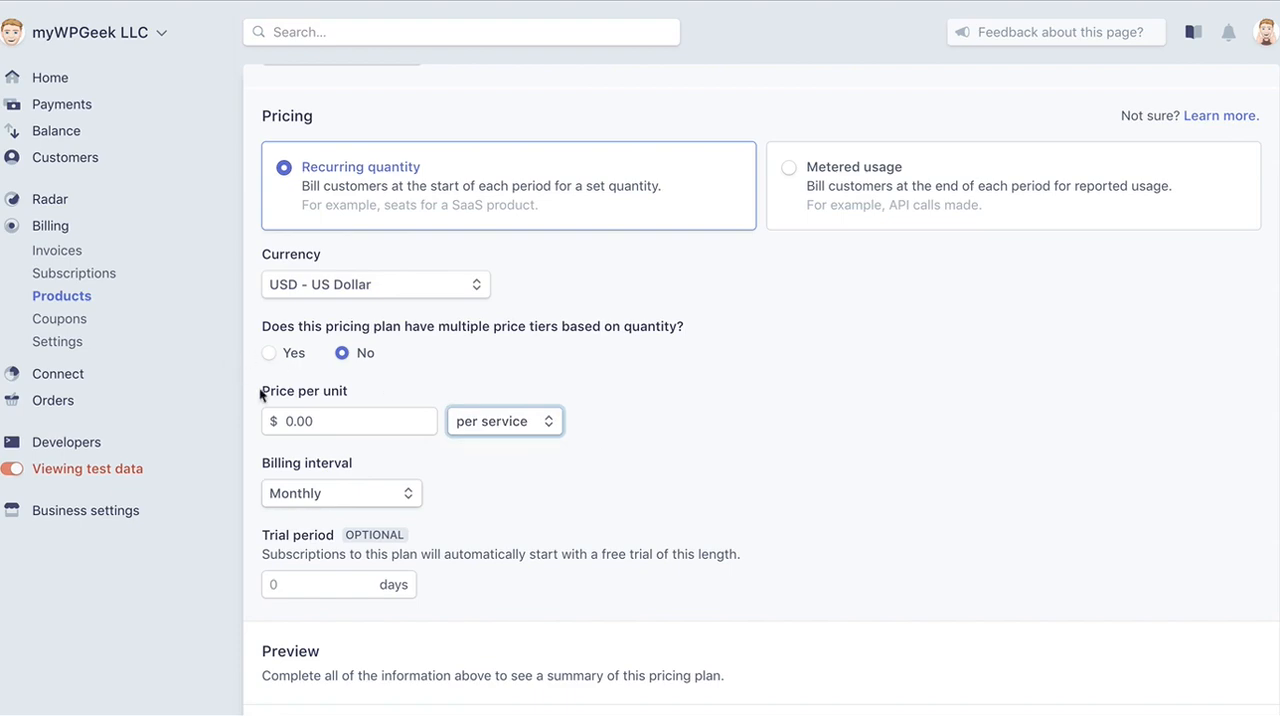
{"action": "left_click", "coordinate": [286, 424]}
{"action": "scroll", "coordinate": [629, 346], "scroll_direction": "up", "scroll_amount": 2}
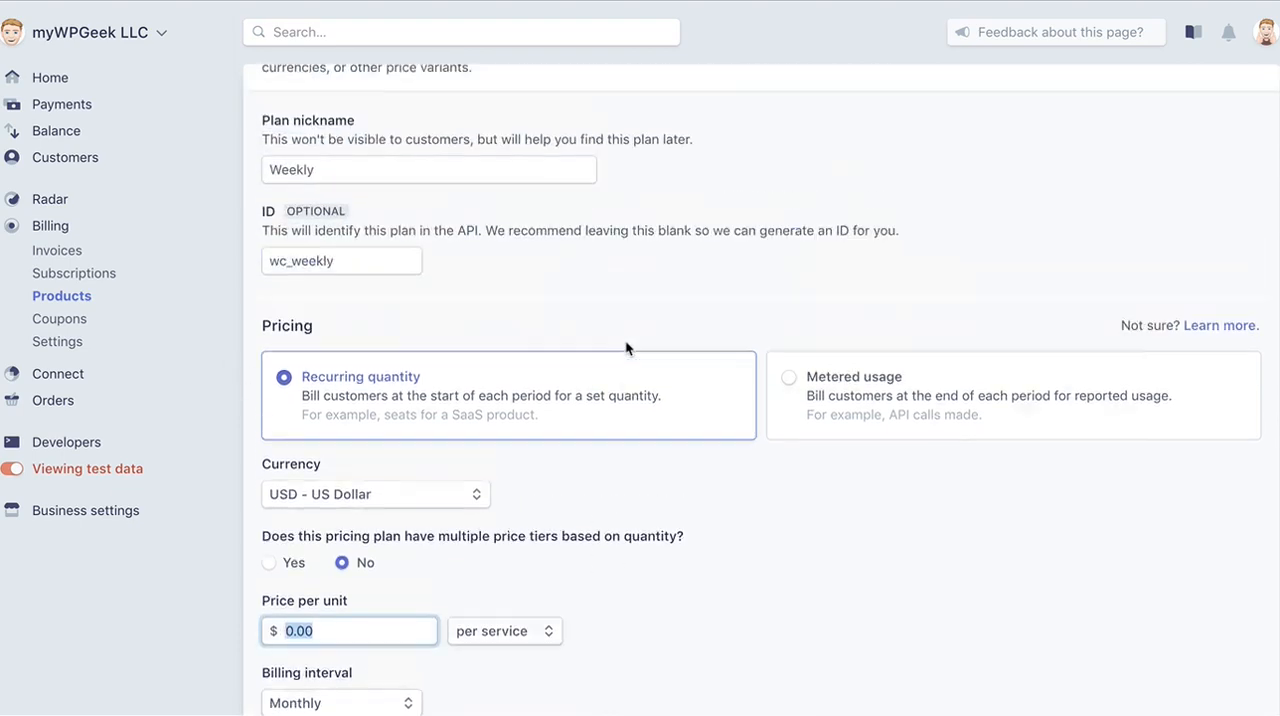
{"action": "scroll", "coordinate": [627, 347], "scroll_direction": "up", "scroll_amount": 2}
{"action": "scroll", "coordinate": [626, 340], "scroll_direction": "down", "scroll_amount": 3}
{"action": "scroll", "coordinate": [626, 340], "scroll_direction": "up", "scroll_amount": 3}
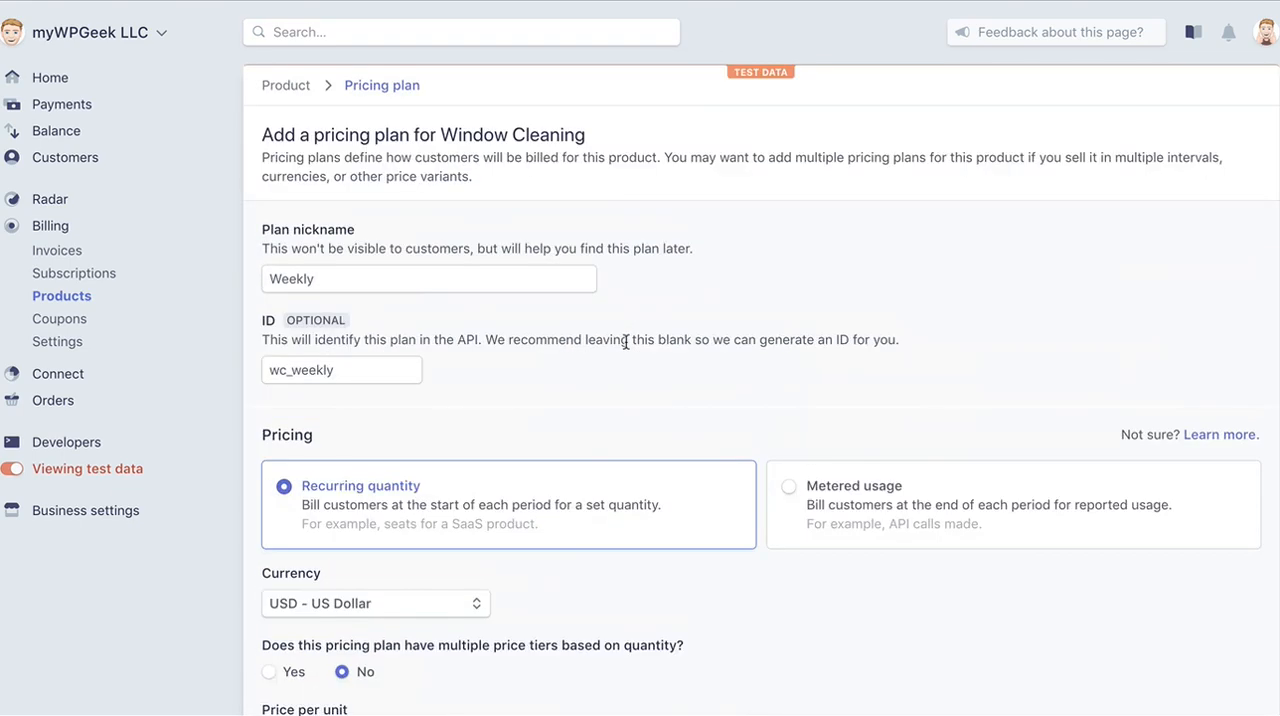
{"action": "scroll", "coordinate": [626, 342], "scroll_direction": "down", "scroll_amount": 3}
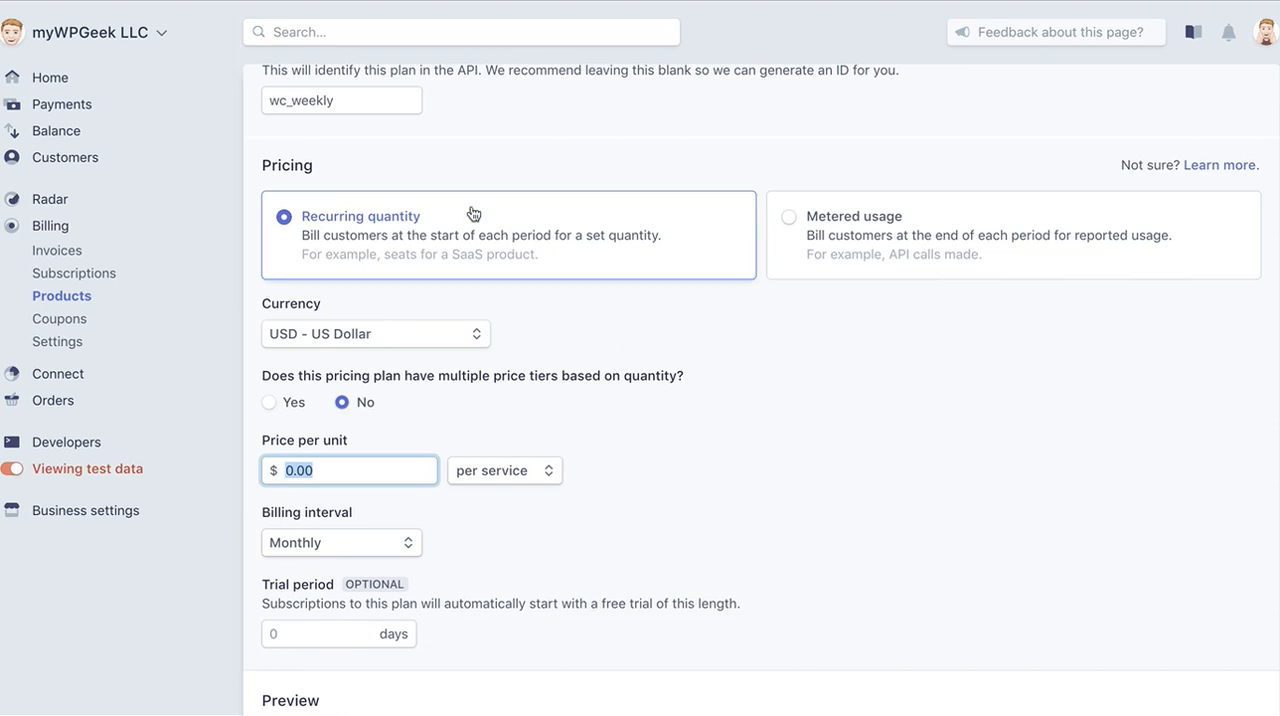
Change the plan nickname to Weekly 2000sf.
{"action": "scroll", "coordinate": [471, 210], "scroll_direction": "up", "scroll_amount": 2}
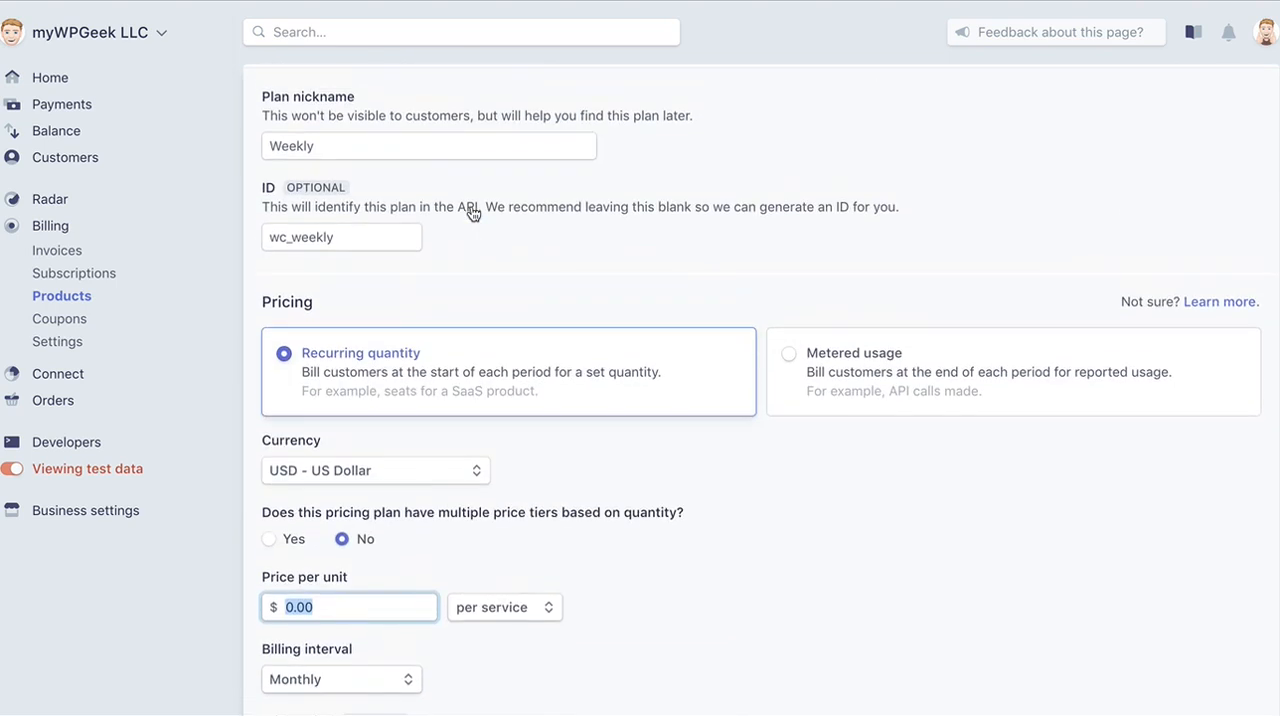
{"action": "left_click", "coordinate": [408, 143]}
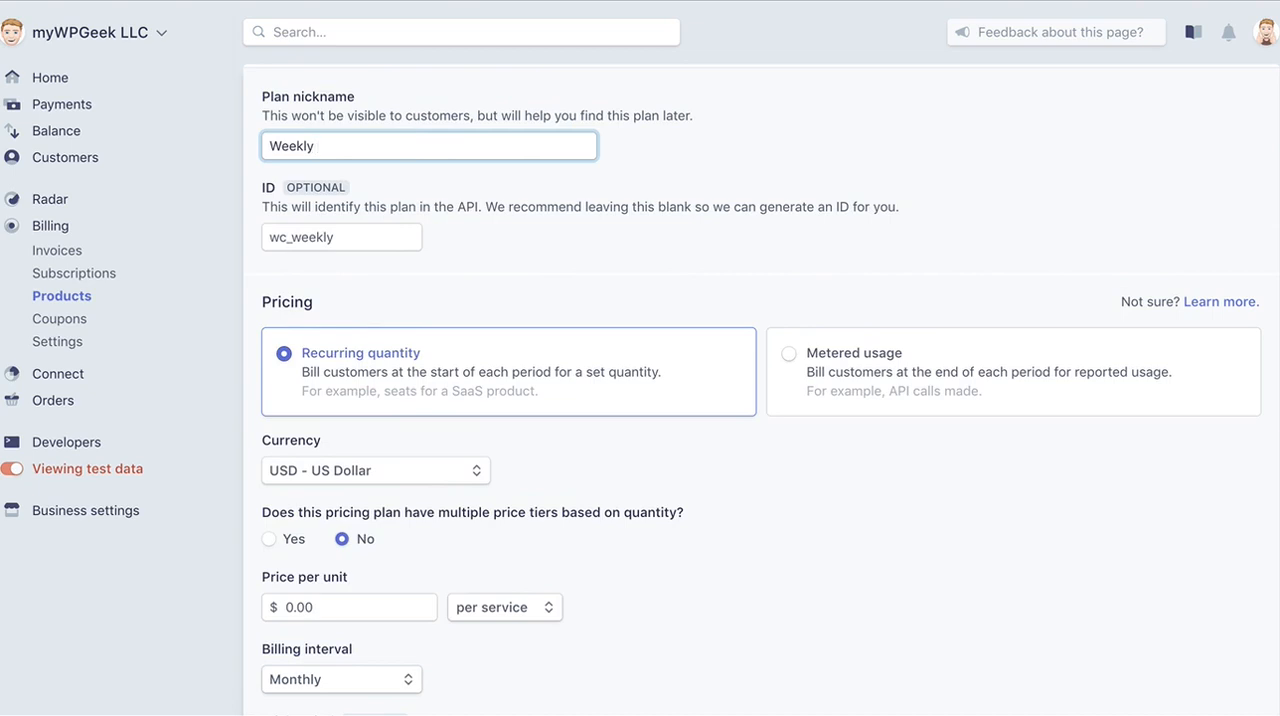
{"action": "type", "text": "Single Story"}
{"action": "key", "text": "BackSpace"}
{"action": "key", "text": "BackSpace"}
{"action": "key", "text": "BackSpace"}
{"action": "key", "text": "BackSpace"}
{"action": "key", "text": "BackSpace"}
{"action": "key", "text": "BackSpace"}
{"action": "key", "text": "BackSpace"}
{"action": "key", "text": "BackSpace"}
{"action": "key", "text": "BackSpace"}
{"action": "key", "text": "BackSpace"}
{"action": "key", "text": "BackSpace"}
{"action": "key", "text": "BackSpace"}
{"action": "key", "text": "BackSpace"}
{"action": "type", "text": "2000sf"}
{"action": "scroll", "coordinate": [469, 285], "scroll_direction": "down", "scroll_amount": 3}
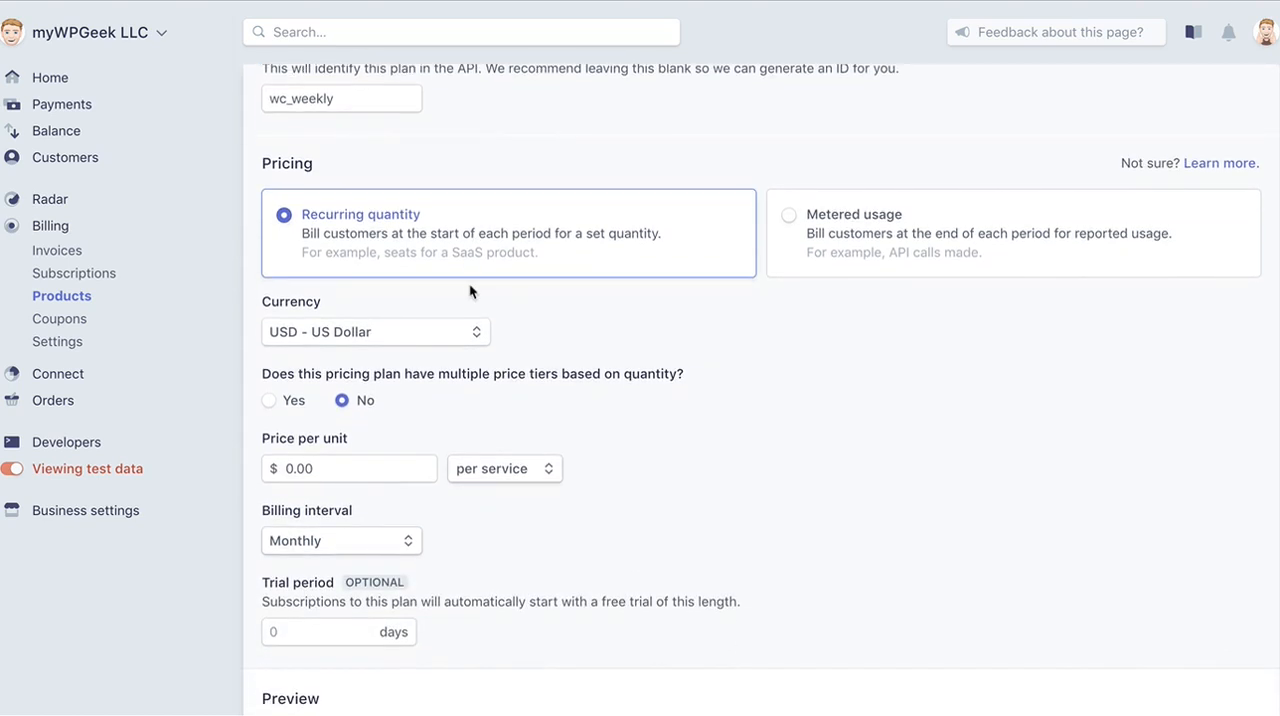
{"action": "scroll", "coordinate": [469, 283], "scroll_direction": "up", "scroll_amount": 2}
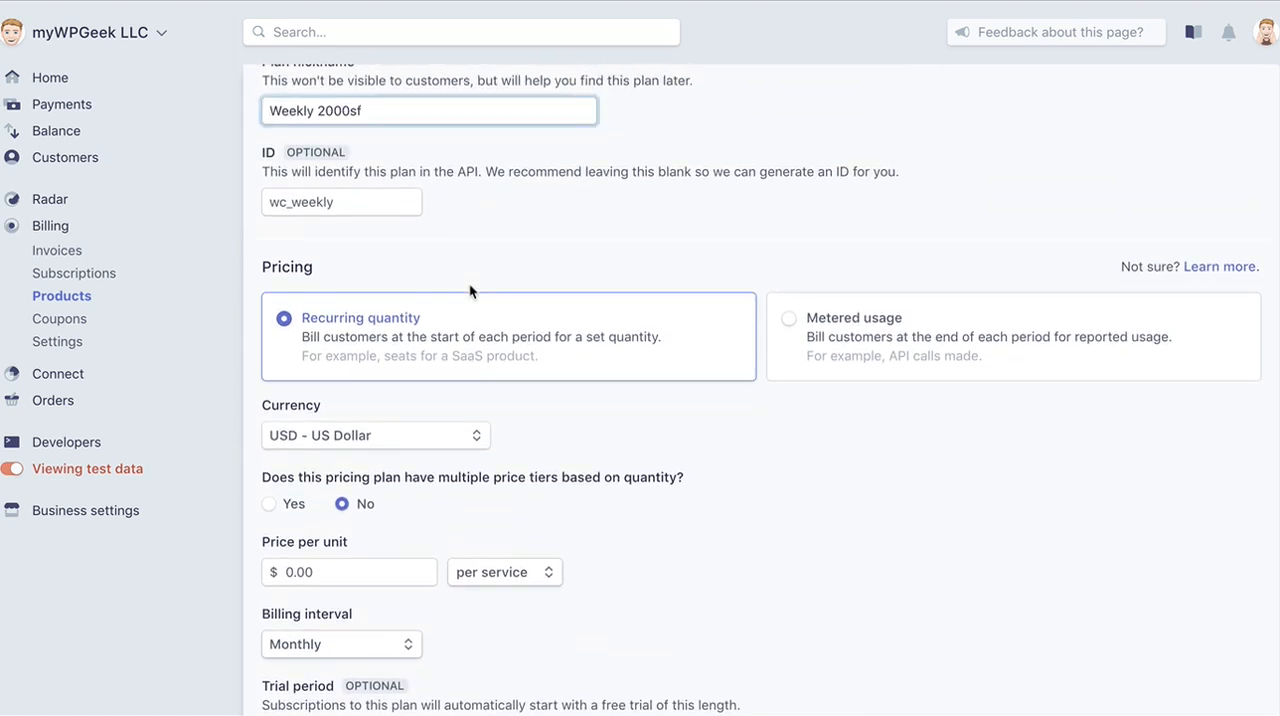
Set the plan's price per unit to $45.00 and its billing interval to weekly.
{"action": "scroll", "coordinate": [705, 271], "scroll_direction": "down", "scroll_amount": 4}
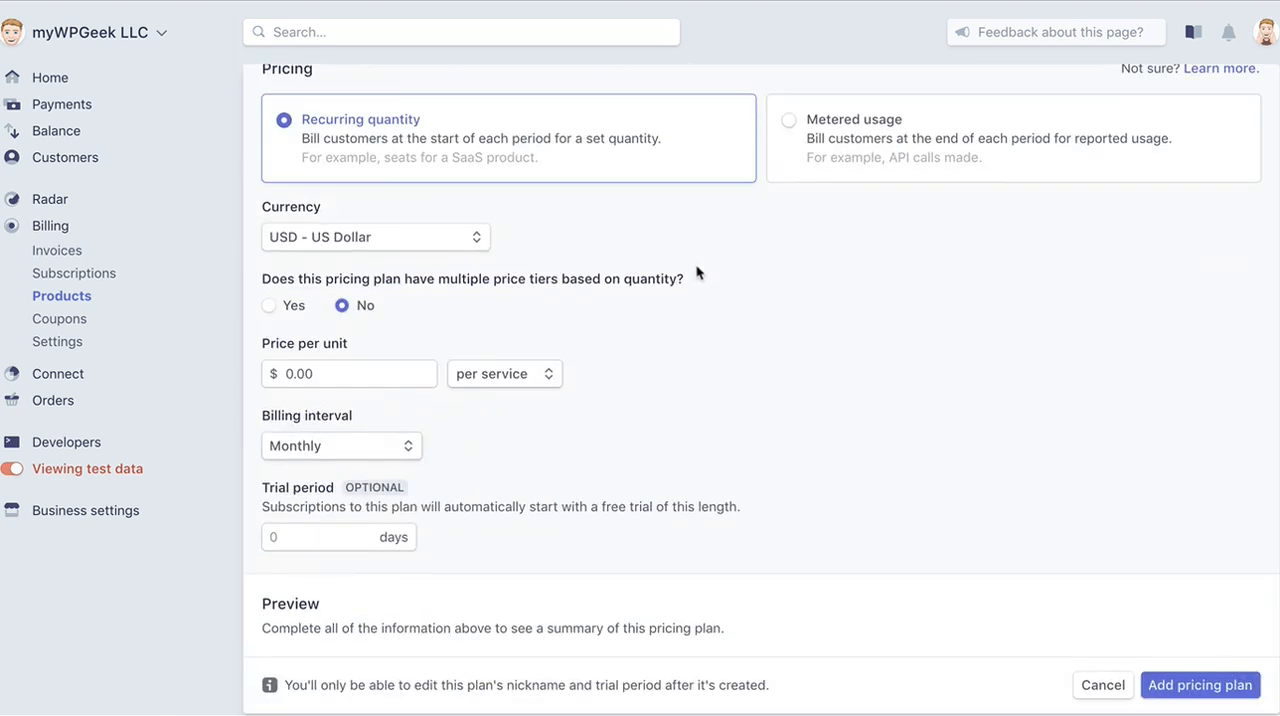
{"action": "left_click", "coordinate": [295, 370]}
{"action": "key", "text": "BackSpace"}
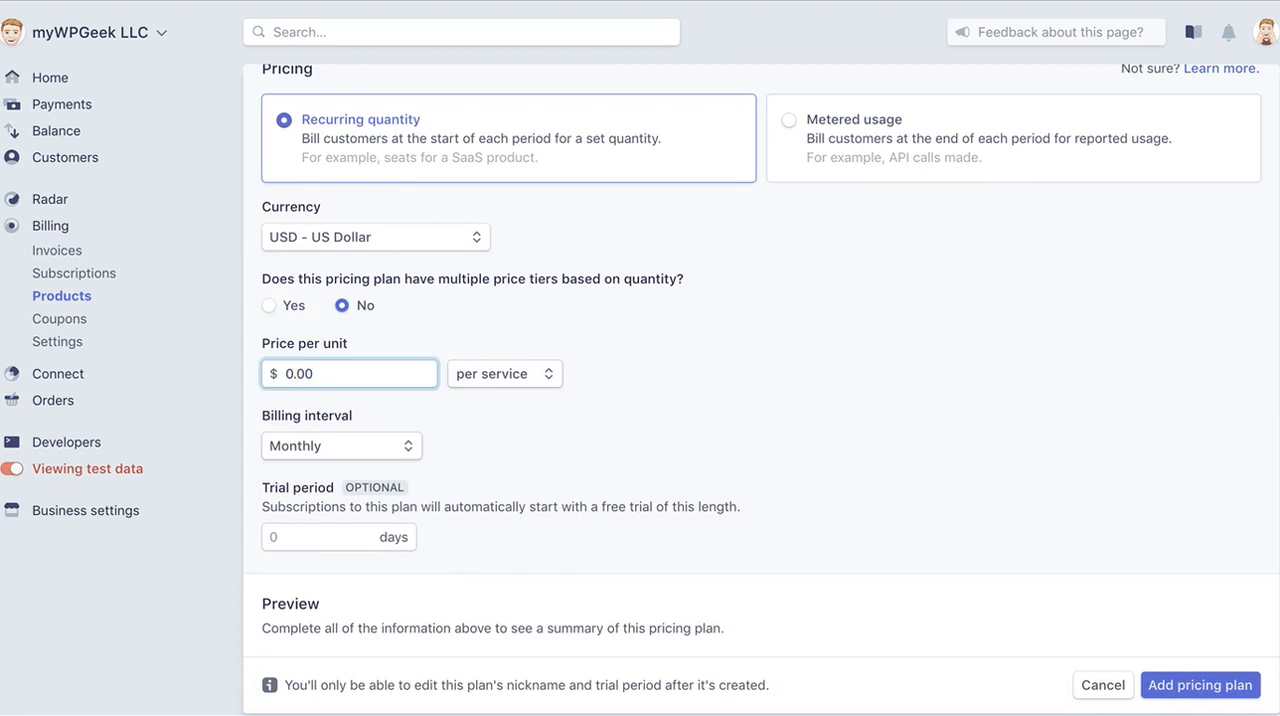
{"action": "type", "text": "12"}
{"action": "key", "text": "BackSpace"}
{"action": "key", "text": "BackSpace"}
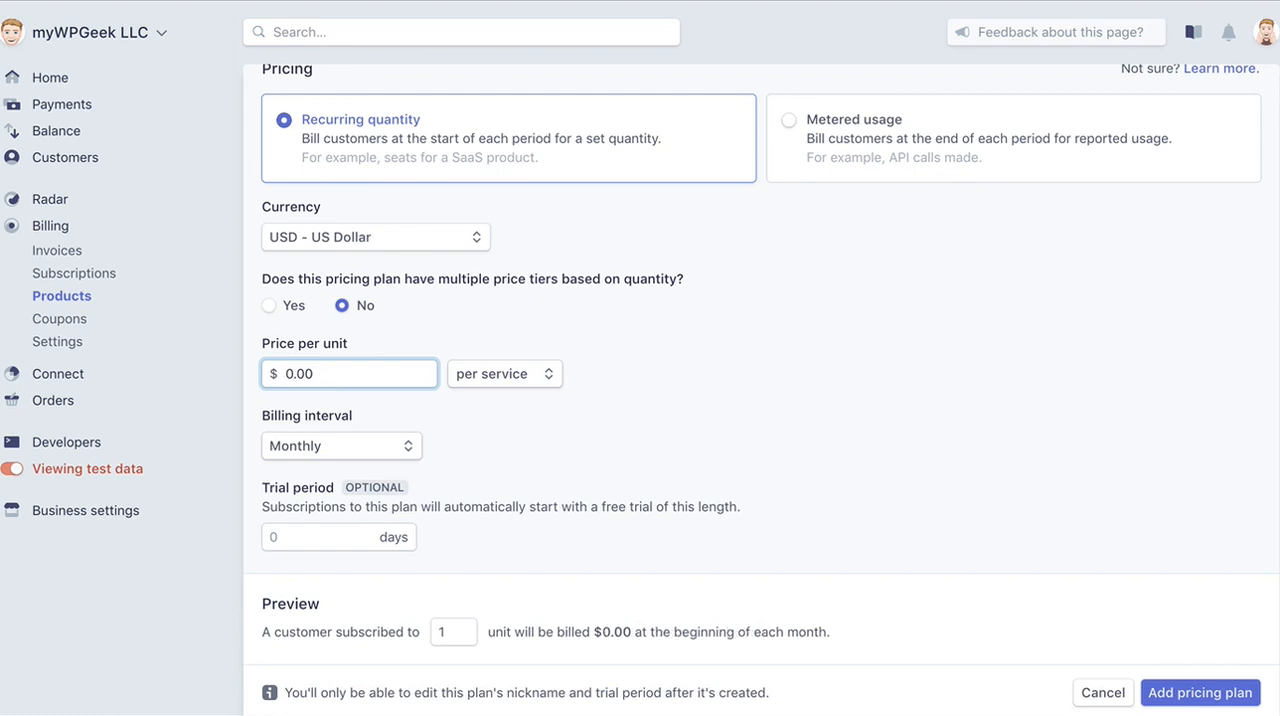
{"action": "type", "text": "4"}
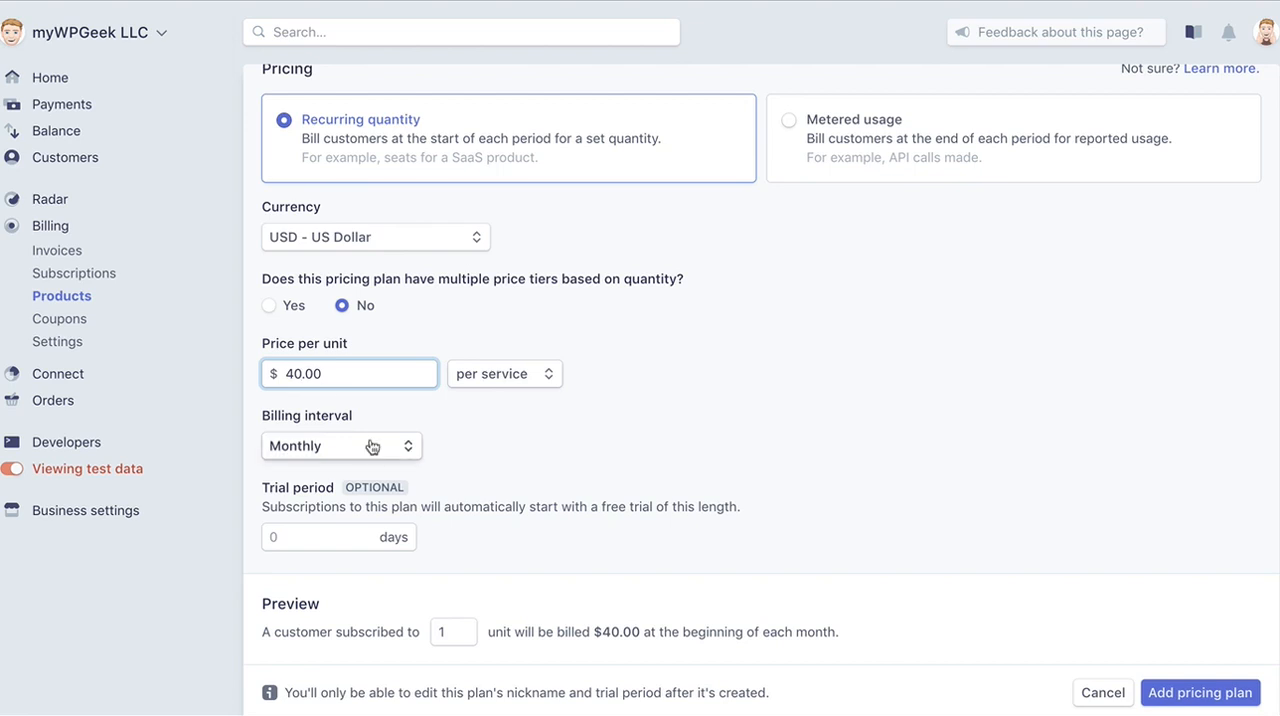
{"action": "key", "text": "BackSpace"}
{"action": "type", "text": "5"}
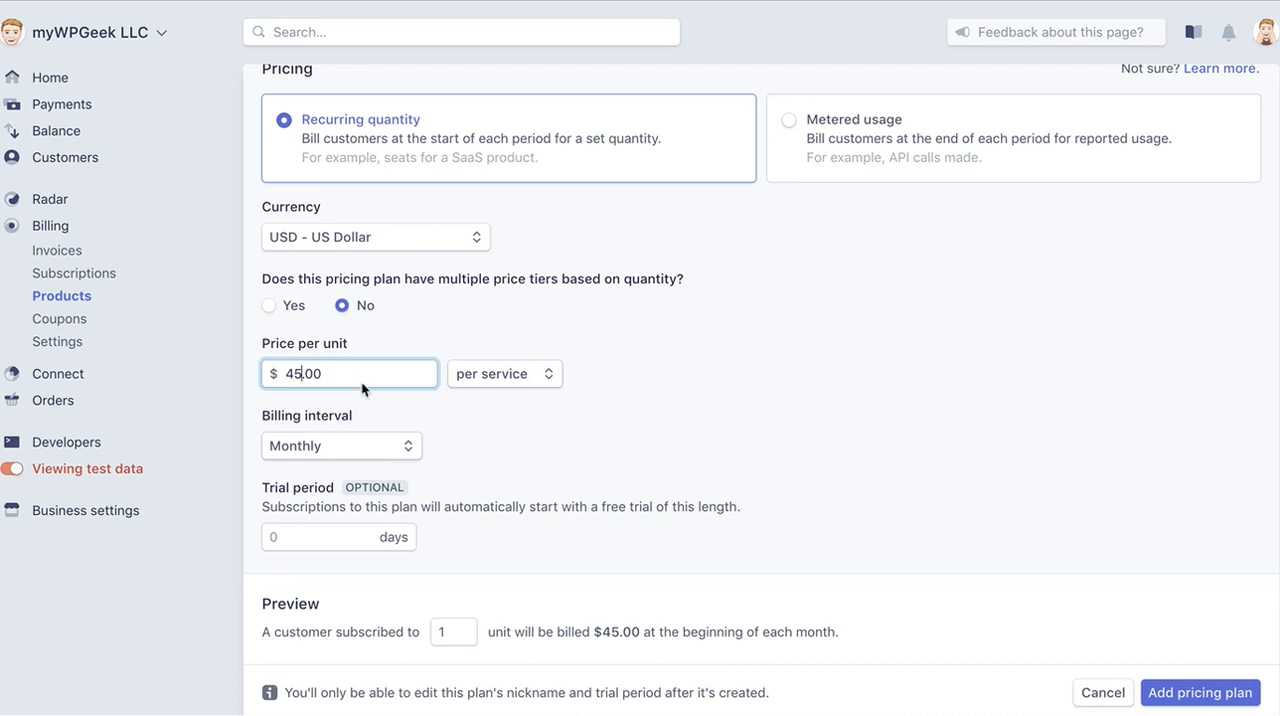
{"action": "left_click", "coordinate": [340, 448]}
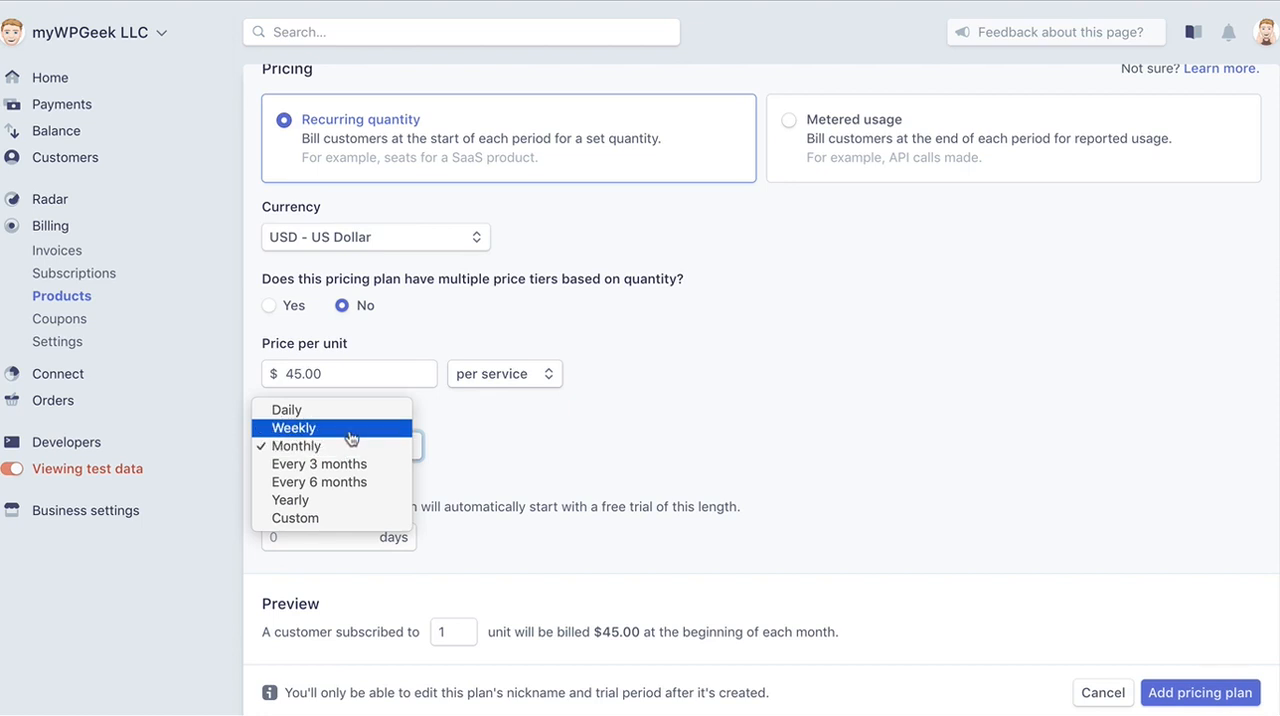
{"action": "left_click", "coordinate": [346, 430]}
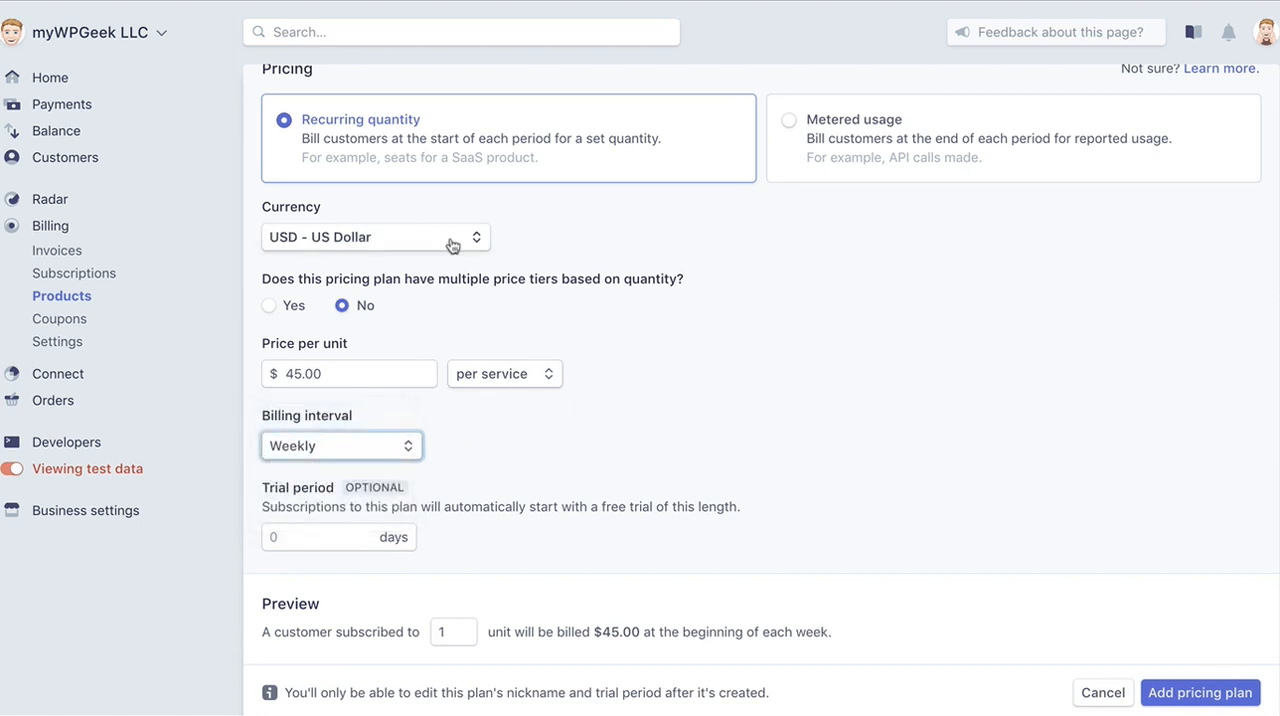
Review the plan's nickname, ID, price, billing interval, trial period and billing preview.
{"action": "scroll", "coordinate": [450, 245], "scroll_direction": "up", "scroll_amount": 3}
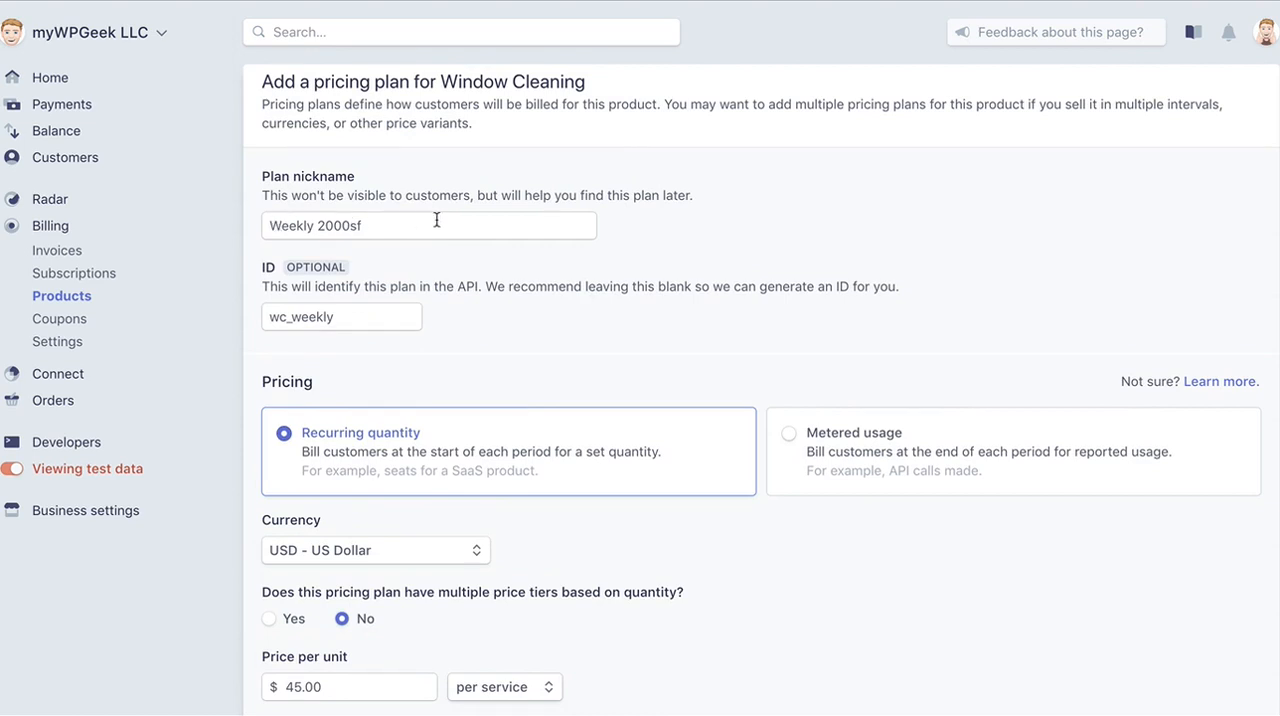
{"action": "scroll", "coordinate": [495, 400], "scroll_direction": "down", "scroll_amount": 2}
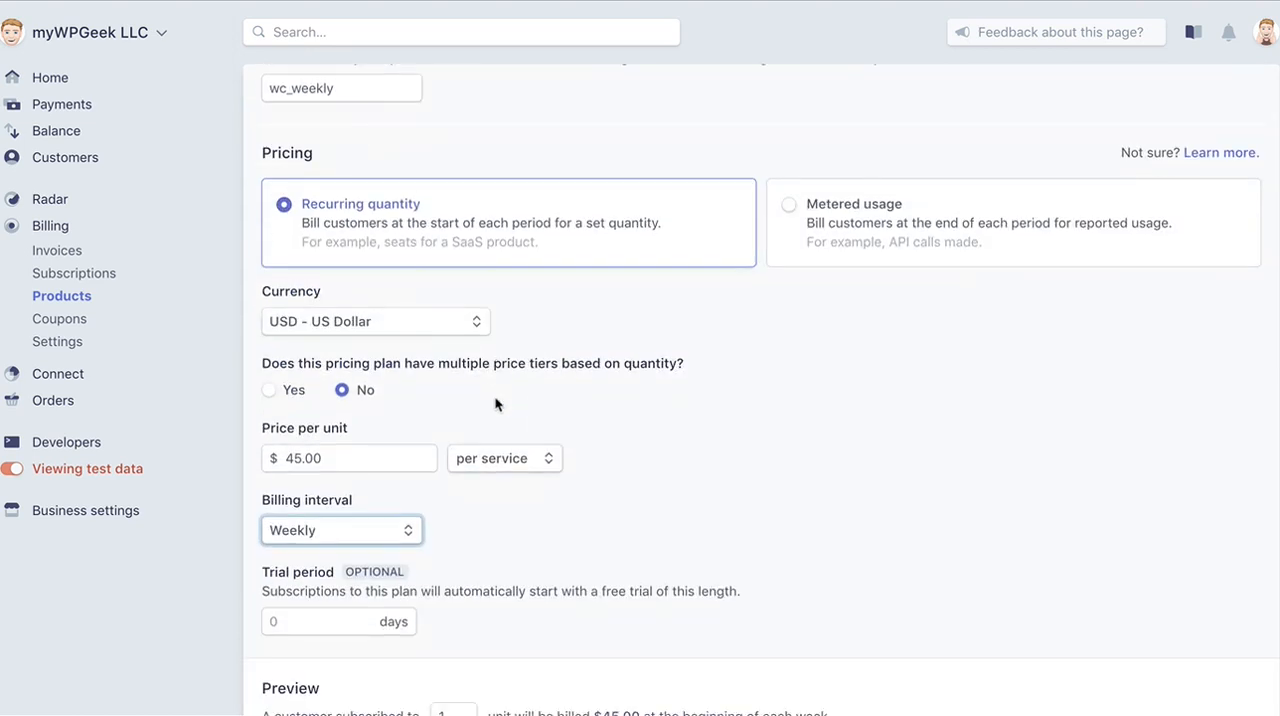
{"action": "scroll", "coordinate": [494, 403], "scroll_direction": "down", "scroll_amount": 1}
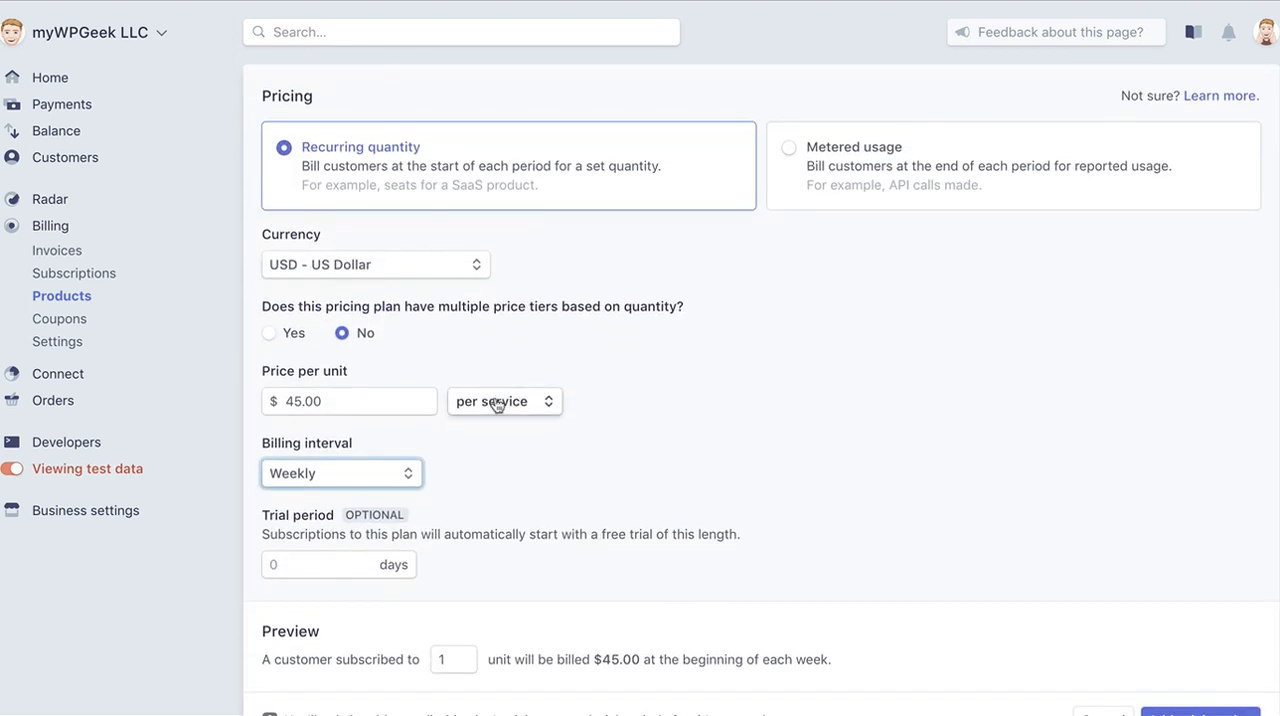
{"action": "scroll", "coordinate": [556, 440], "scroll_direction": "up", "scroll_amount": 2}
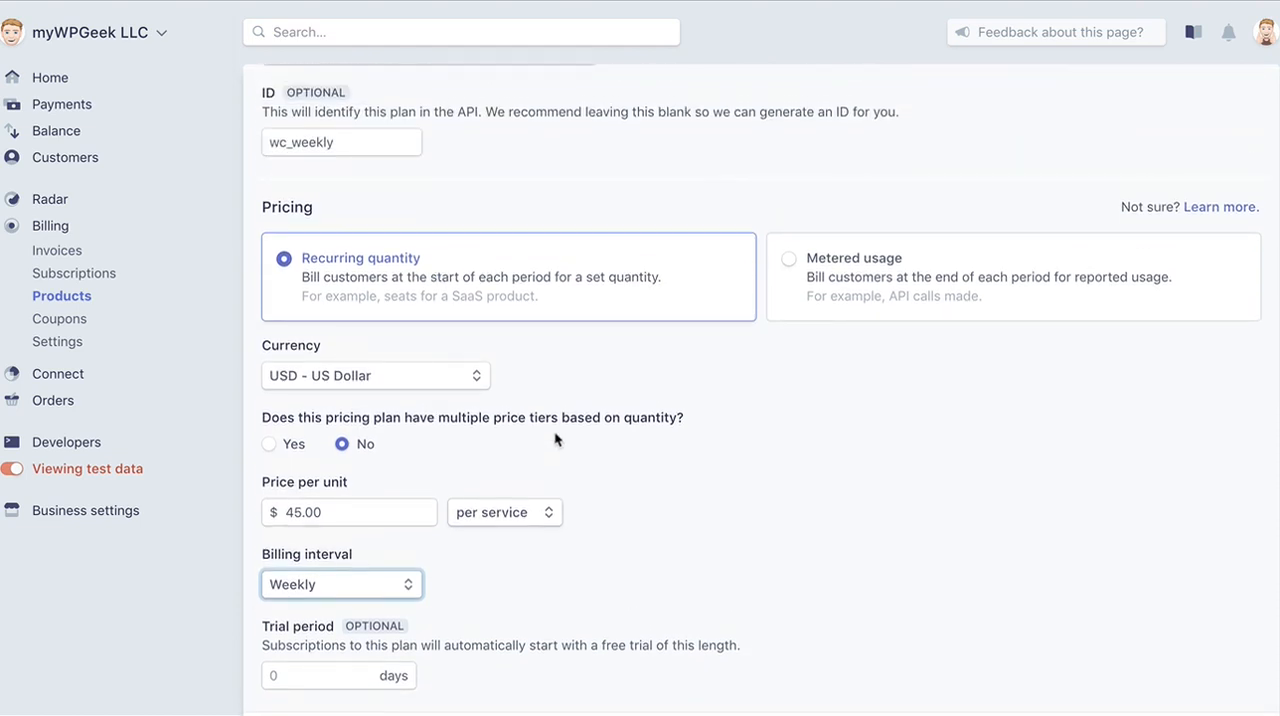
{"action": "scroll", "coordinate": [555, 440], "scroll_direction": "down", "scroll_amount": 2}
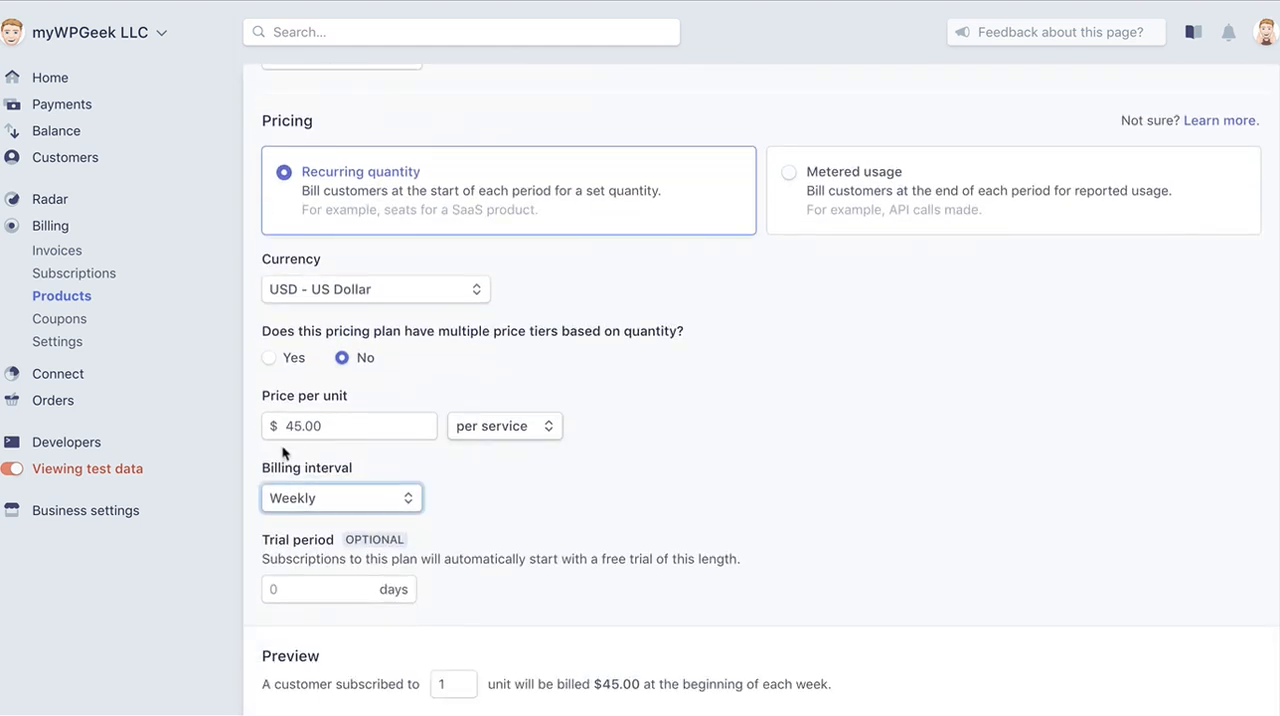
{"action": "scroll", "coordinate": [515, 453], "scroll_direction": "down", "scroll_amount": 1}
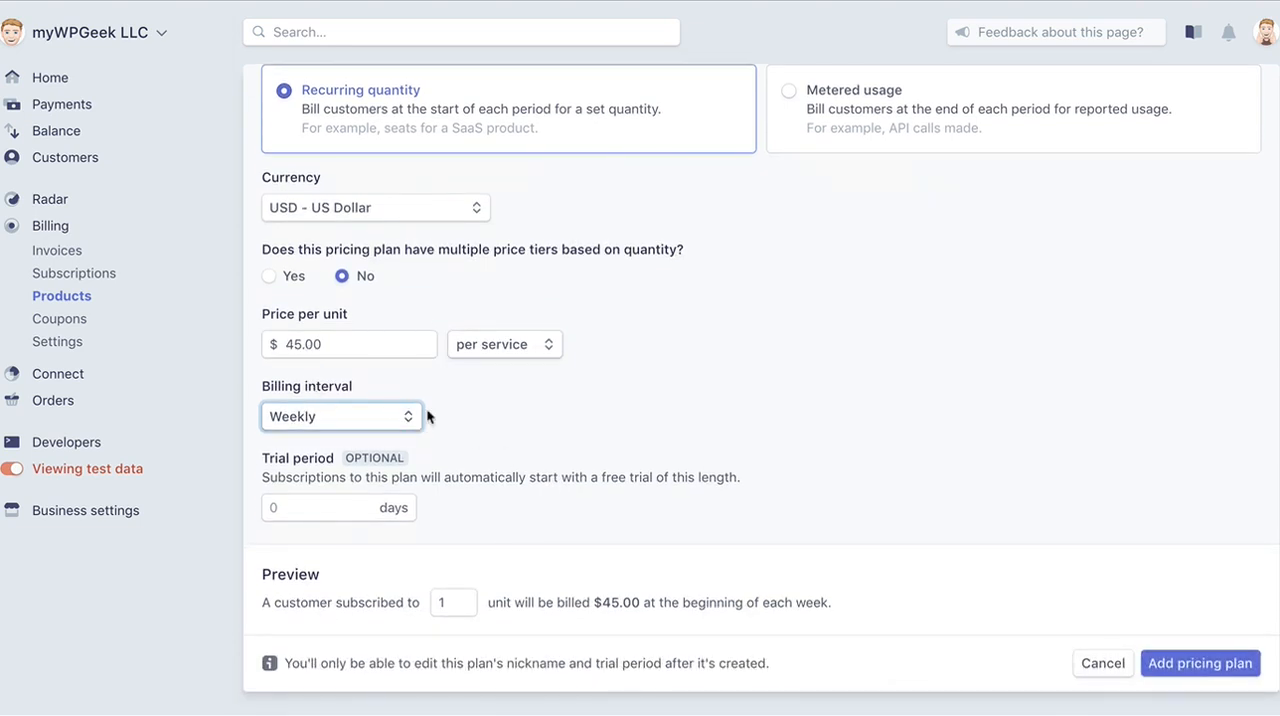
{"action": "left_click", "coordinate": [331, 505]}
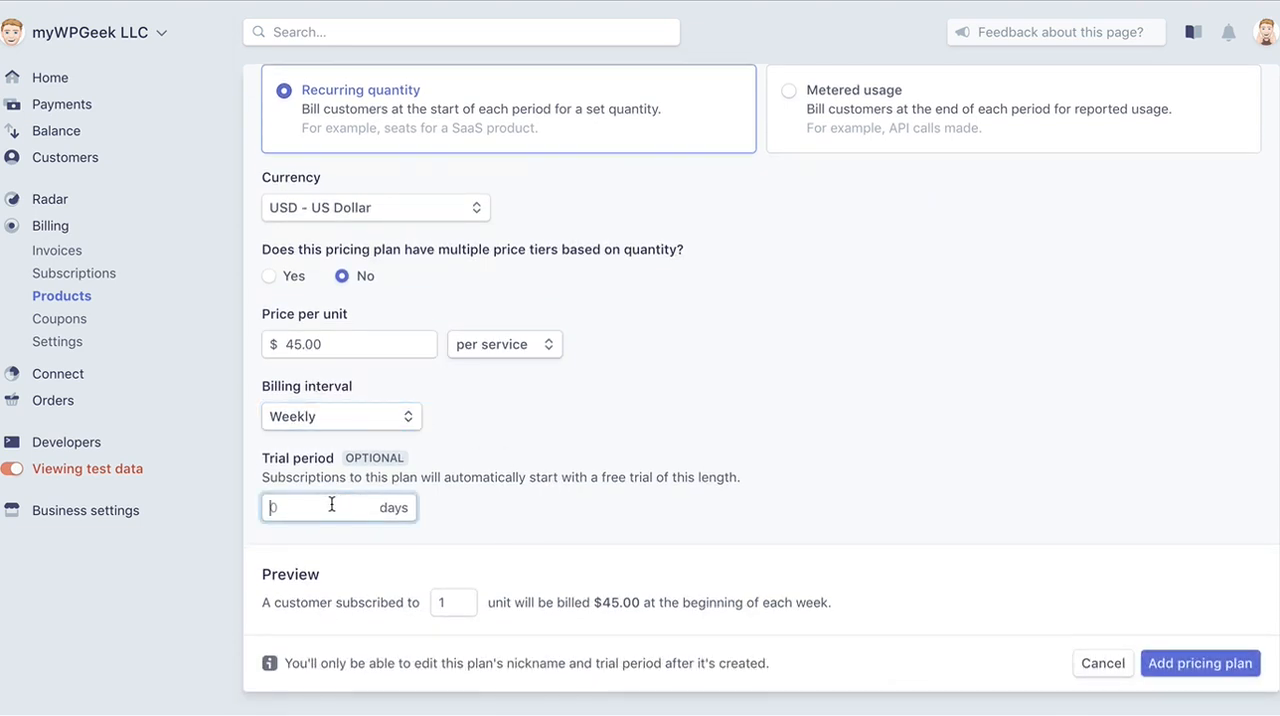
{"action": "left_click", "coordinate": [625, 477]}
{"action": "scroll", "coordinate": [855, 485], "scroll_direction": "up", "scroll_amount": 2}
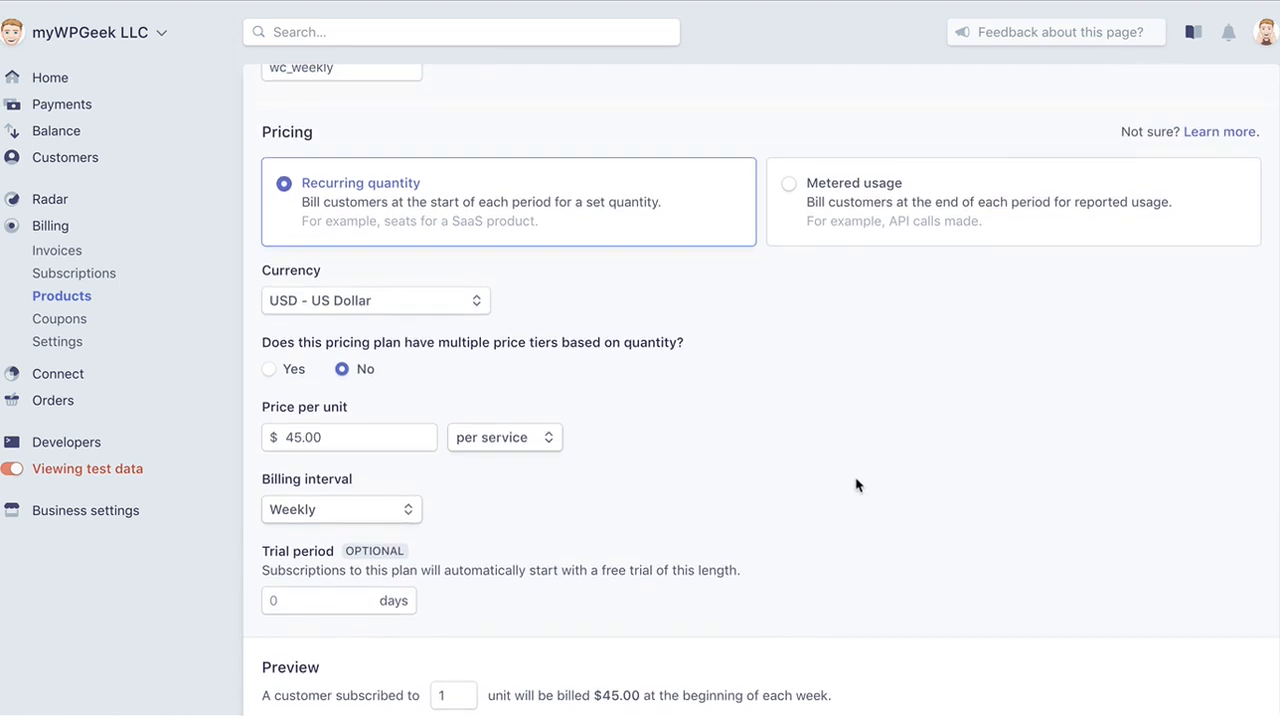
{"action": "scroll", "coordinate": [855, 484], "scroll_direction": "down", "scroll_amount": 2}
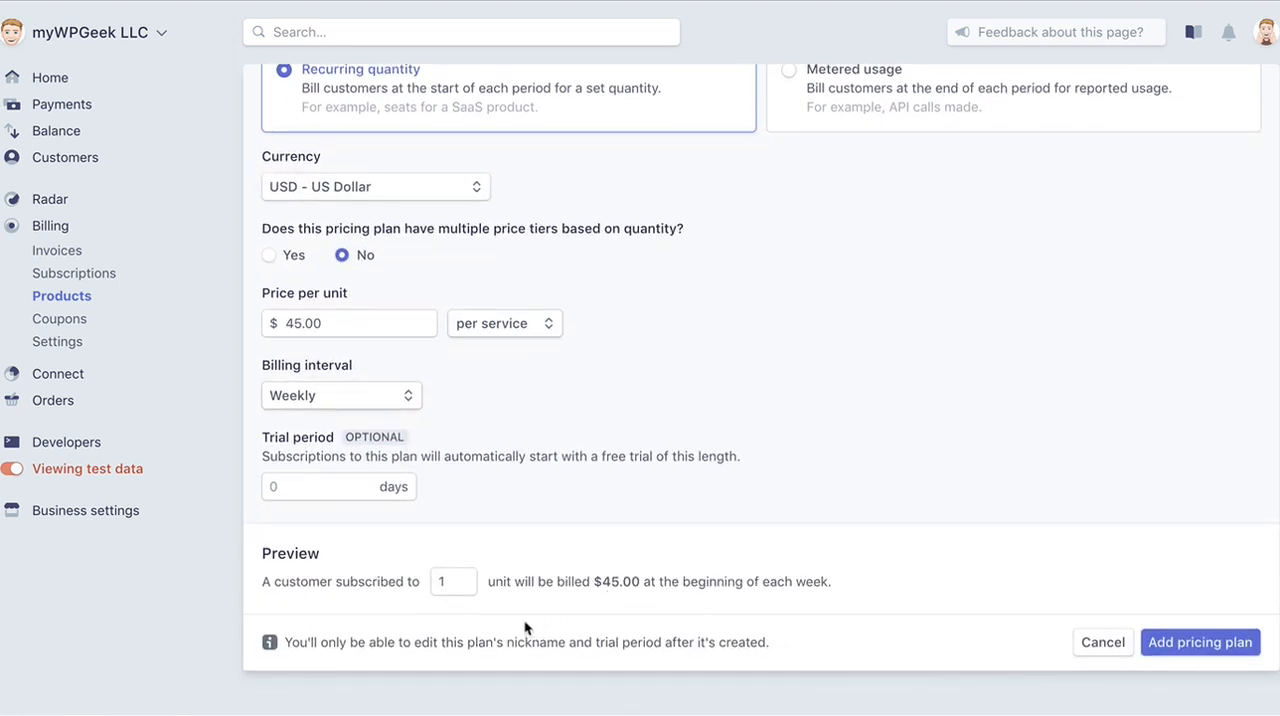
Save the Weekly 2000sf pricing plan to the Window Cleaning product.
{"action": "scroll", "coordinate": [789, 472], "scroll_direction": "up", "scroll_amount": 2}
{"action": "scroll", "coordinate": [788, 472], "scroll_direction": "up", "scroll_amount": 2}
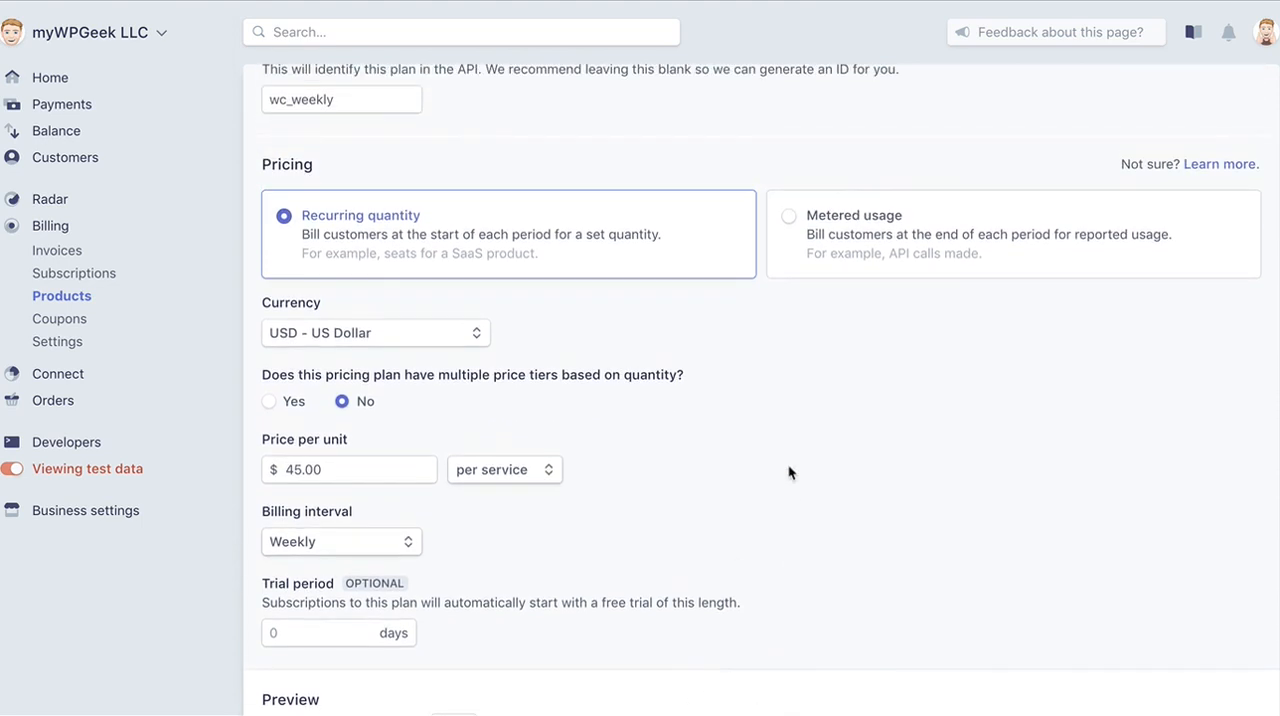
{"action": "scroll", "coordinate": [788, 472], "scroll_direction": "up", "scroll_amount": 2}
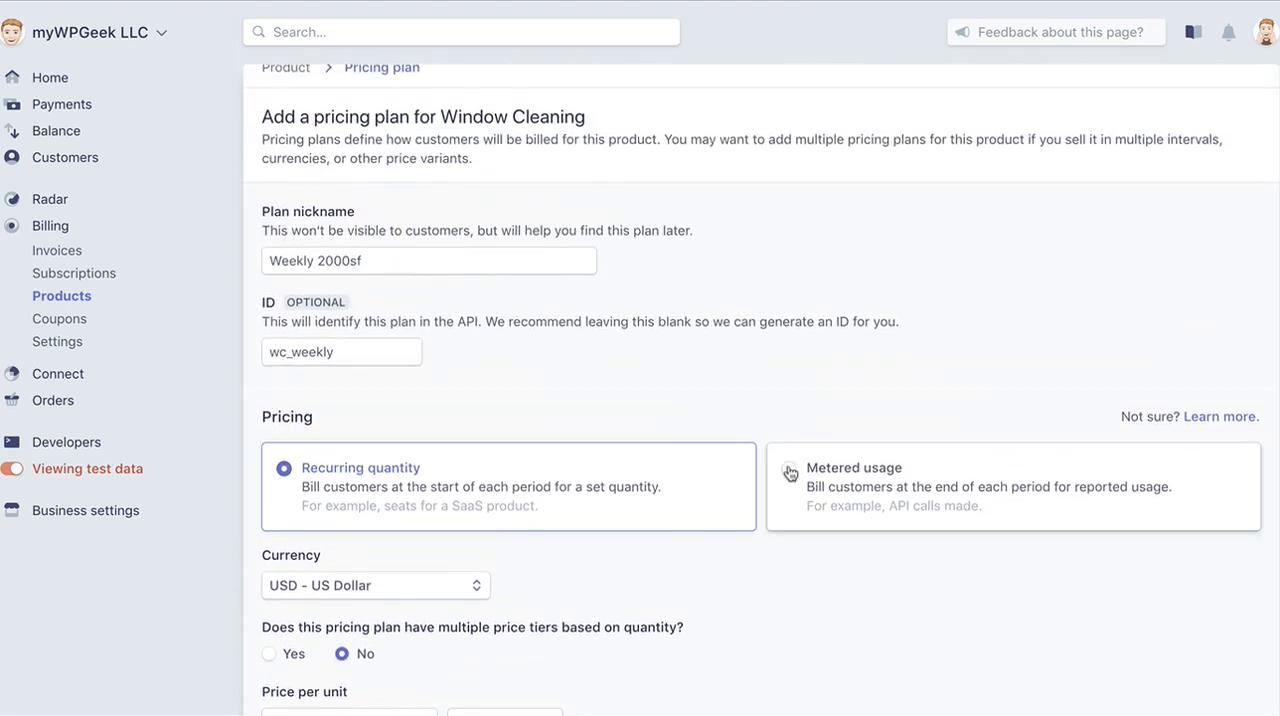
{"action": "scroll", "coordinate": [816, 283], "scroll_direction": "down", "scroll_amount": 5}
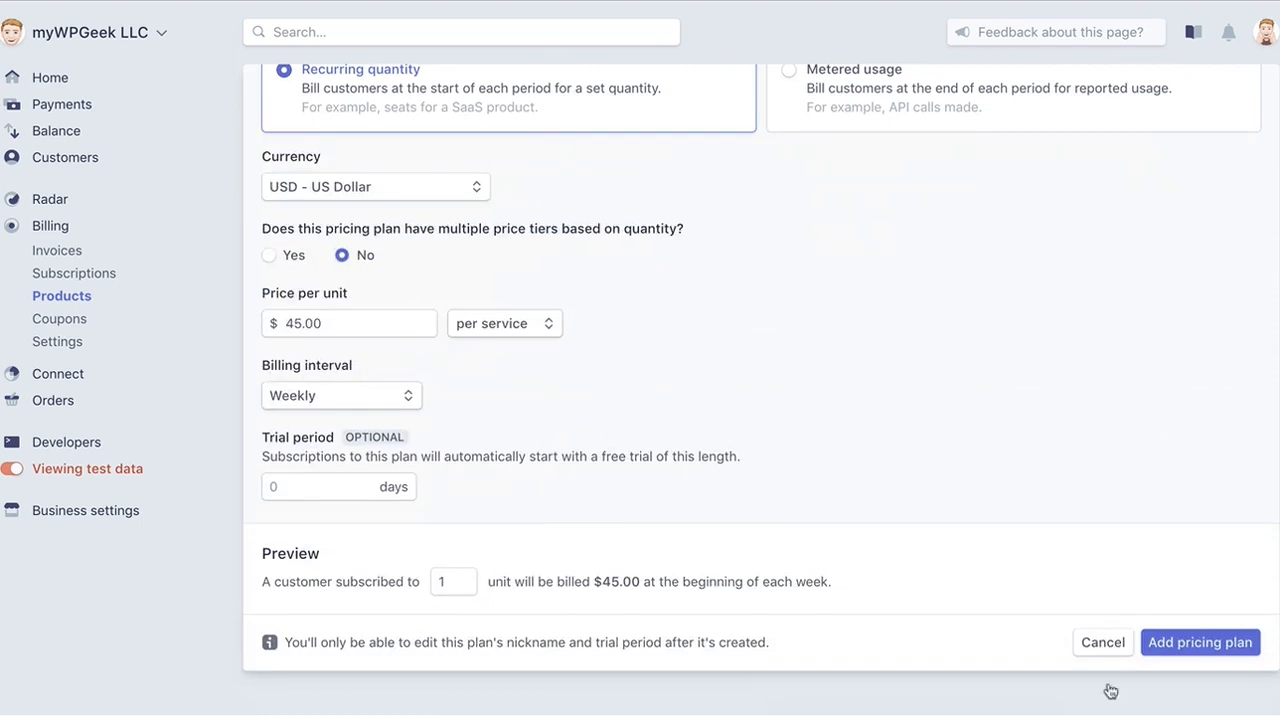
{"action": "left_click", "coordinate": [1212, 650]}
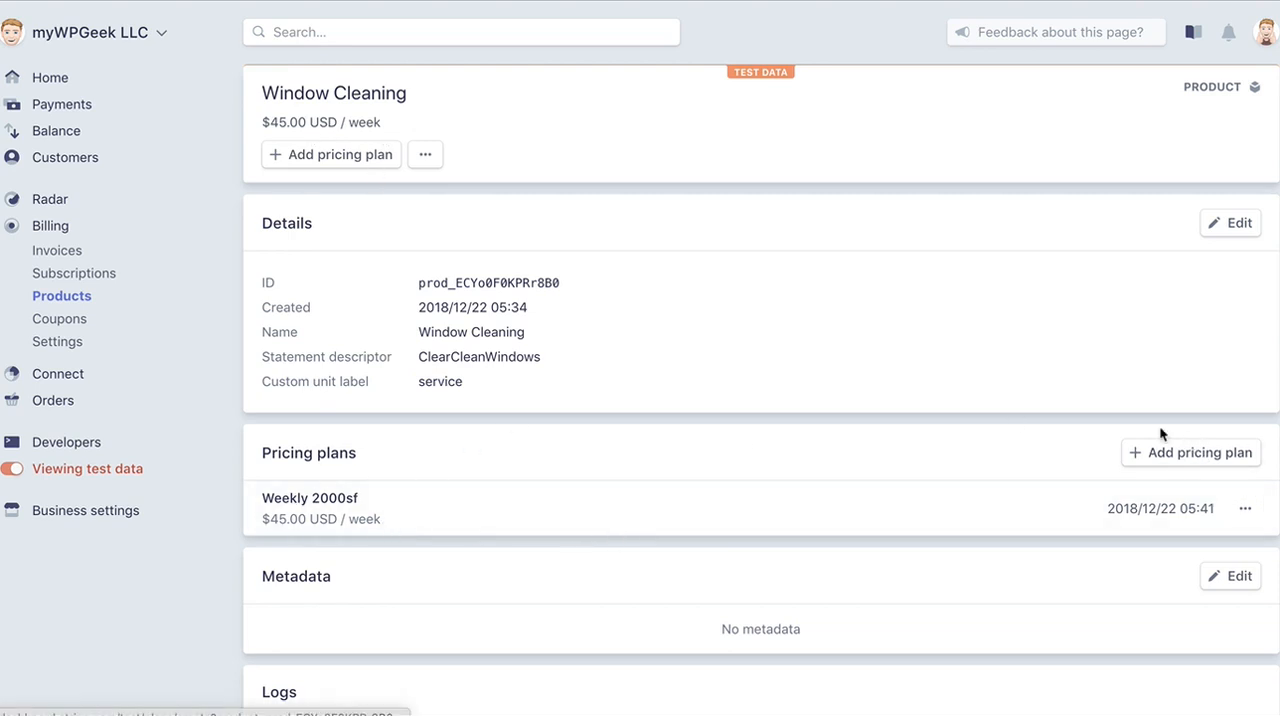
Start another pricing plan for Window Cleaning with the nickname Weekly 4000sf.
{"action": "left_click", "coordinate": [1208, 453]}
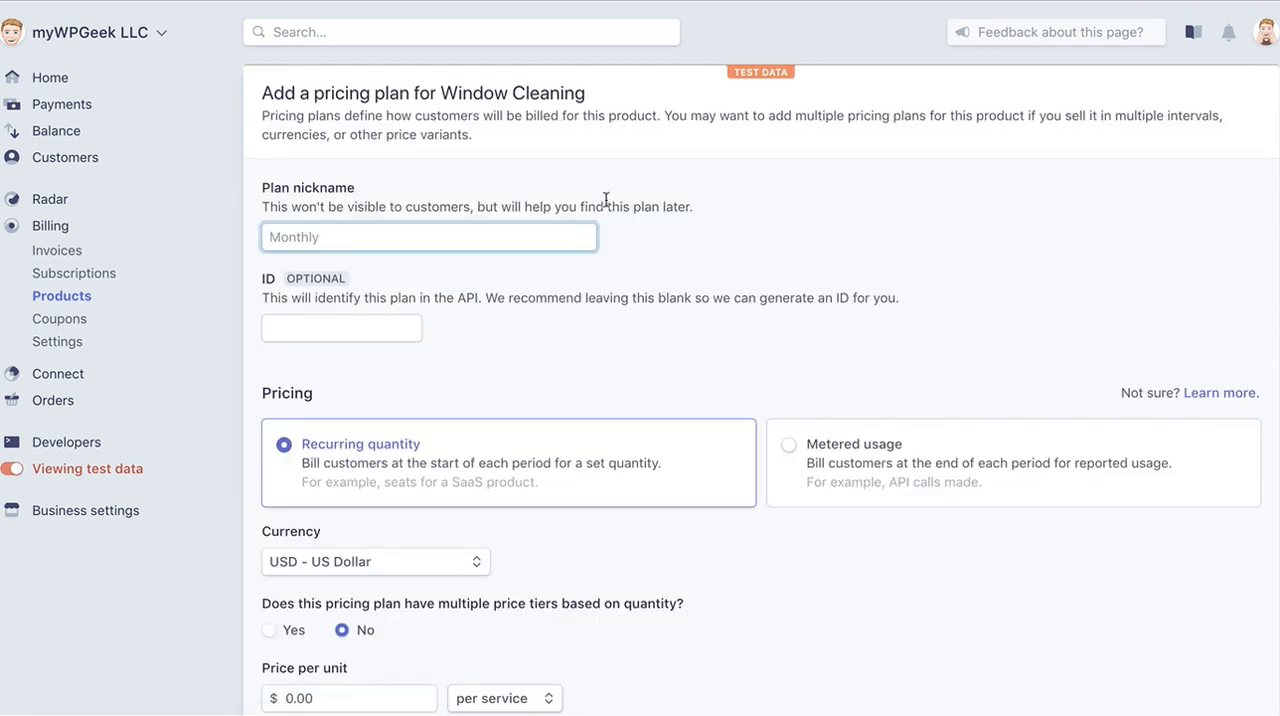
{"action": "type", "text": "Weekly 4000sf"}
Set the new plan's ID to wc_weekly_4k.
{"action": "left_click", "coordinate": [338, 326]}
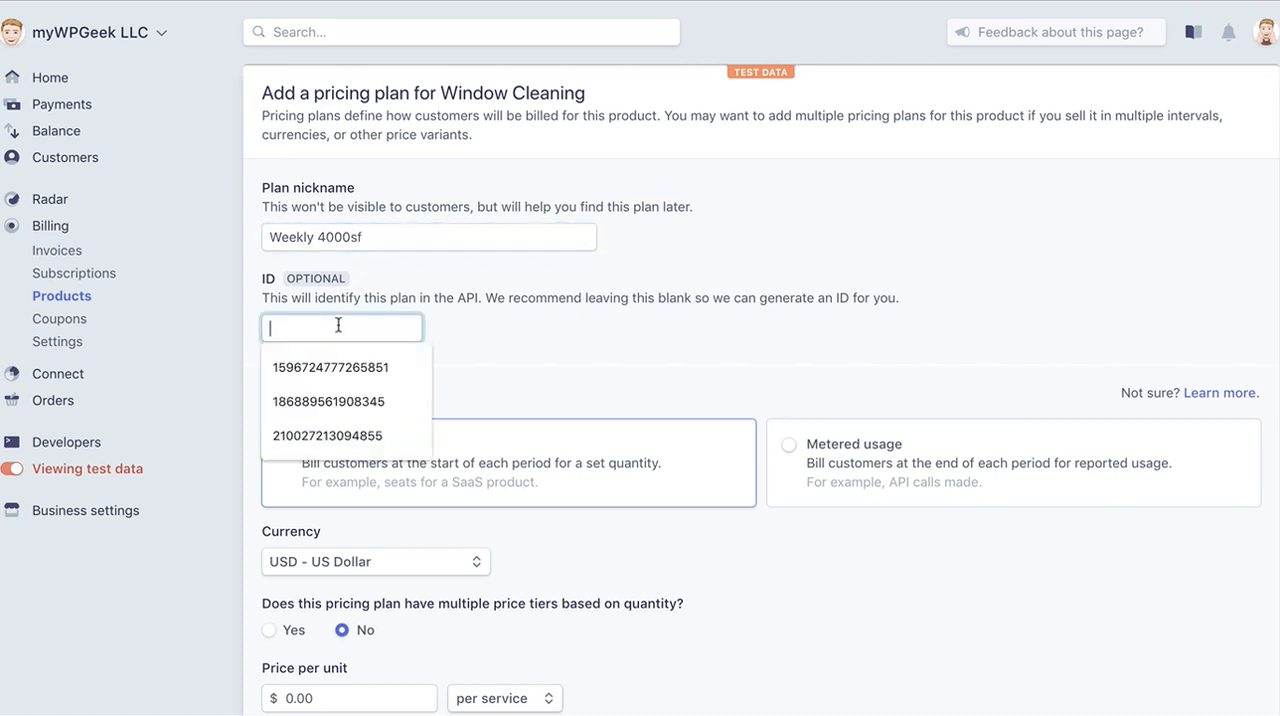
{"action": "type", "text": "wc"}
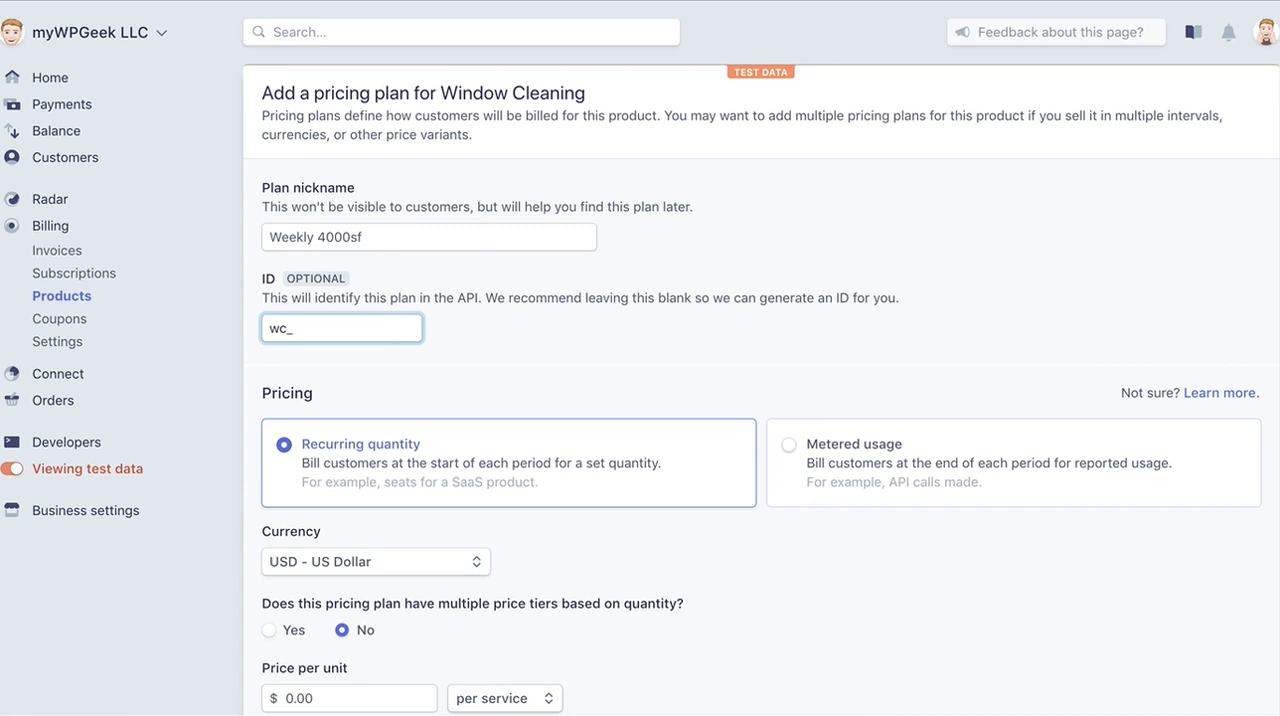
{"action": "type", "text": "_weekly"}
{"action": "type", "text": "4k]]"}
{"action": "key", "text": "BackSpace"}
{"action": "key", "text": "BackSpace"}
{"action": "key", "text": "BackSpace"}
{"action": "key", "text": "BackSpace"}
{"action": "type", "text": "_4k"}
Set the Weekly 4000sf plan's price per unit to $90.00.
{"action": "scroll", "coordinate": [399, 437], "scroll_direction": "down", "scroll_amount": 1}
{"action": "scroll", "coordinate": [399, 437], "scroll_direction": "down", "scroll_amount": 1}
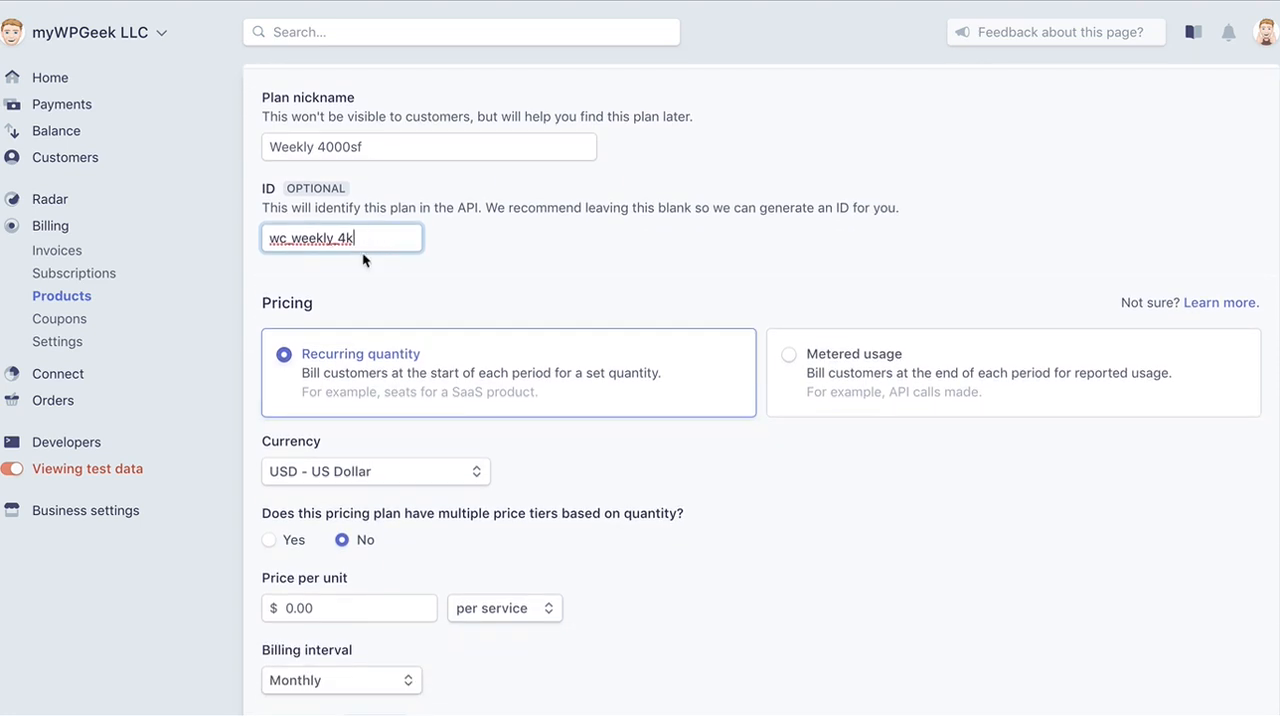
{"action": "scroll", "coordinate": [474, 464], "scroll_direction": "down", "scroll_amount": 2}
{"action": "left_click", "coordinate": [296, 521]}
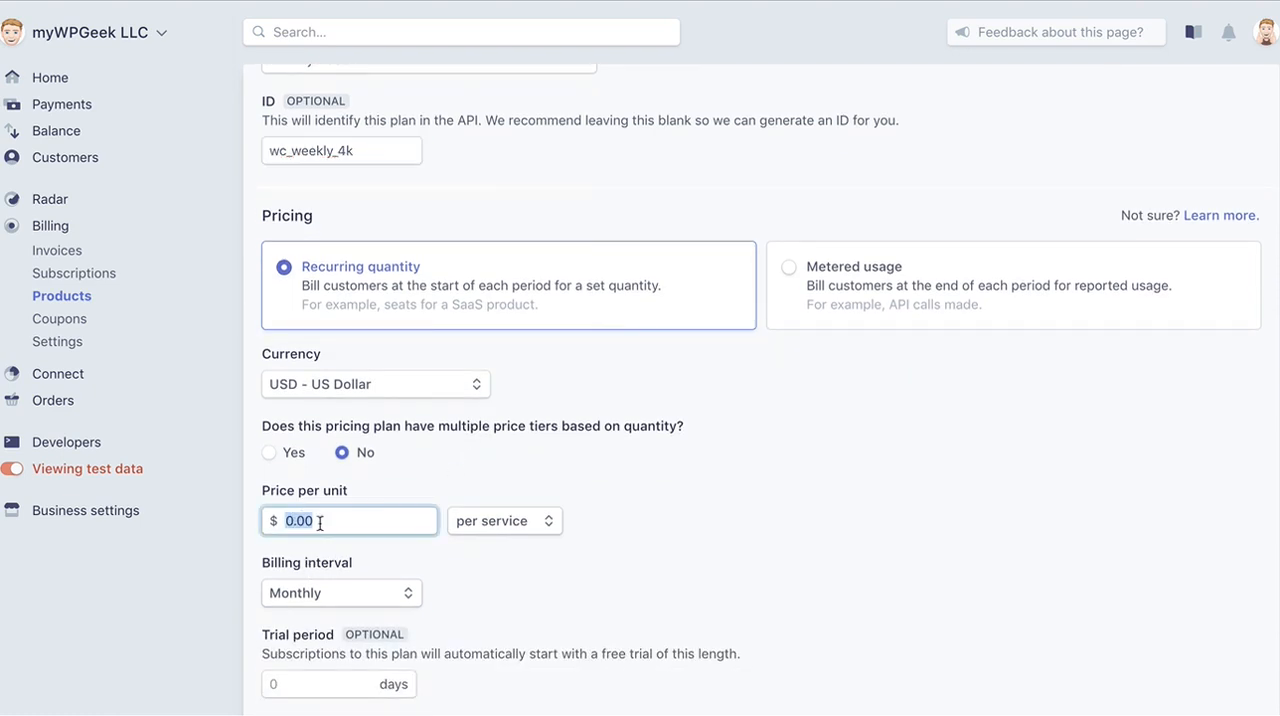
{"action": "key", "text": "Left"}
{"action": "type", "text": "90"}
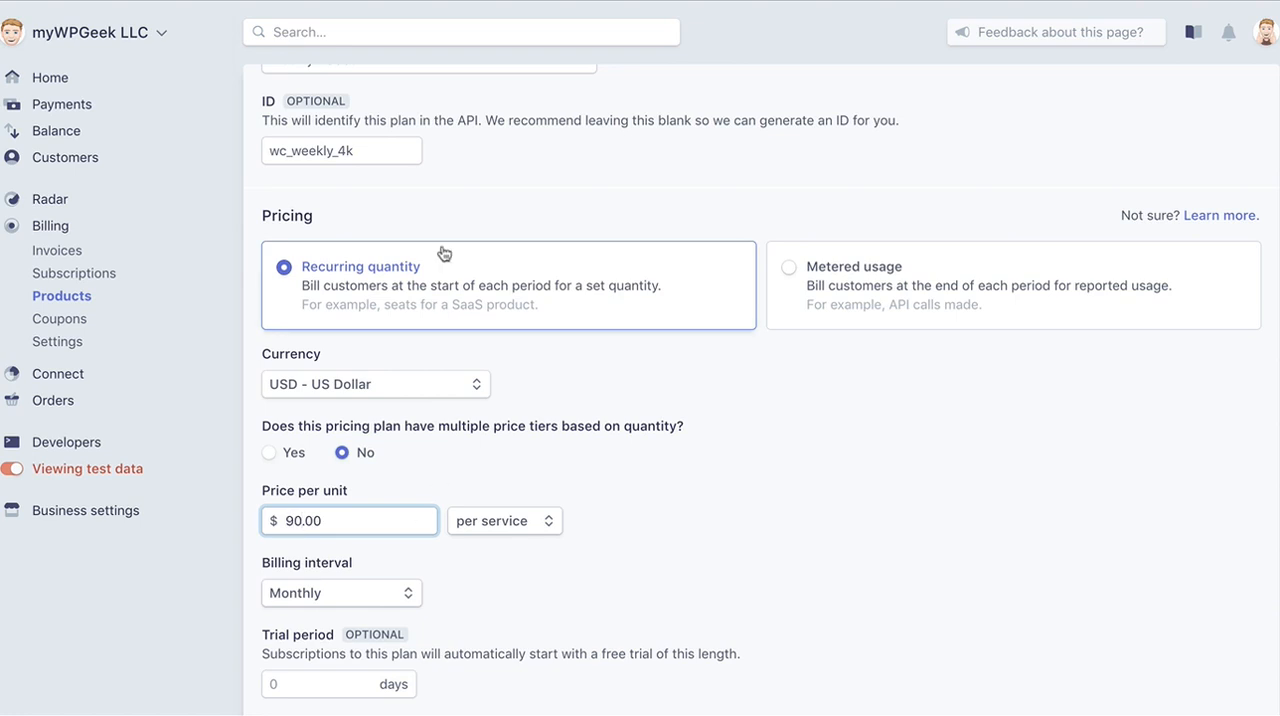
Set the Weekly 4000sf plan's billing interval to weekly.
{"action": "scroll", "coordinate": [406, 446], "scroll_direction": "down", "scroll_amount": 4}
{"action": "left_click", "coordinate": [377, 407]}
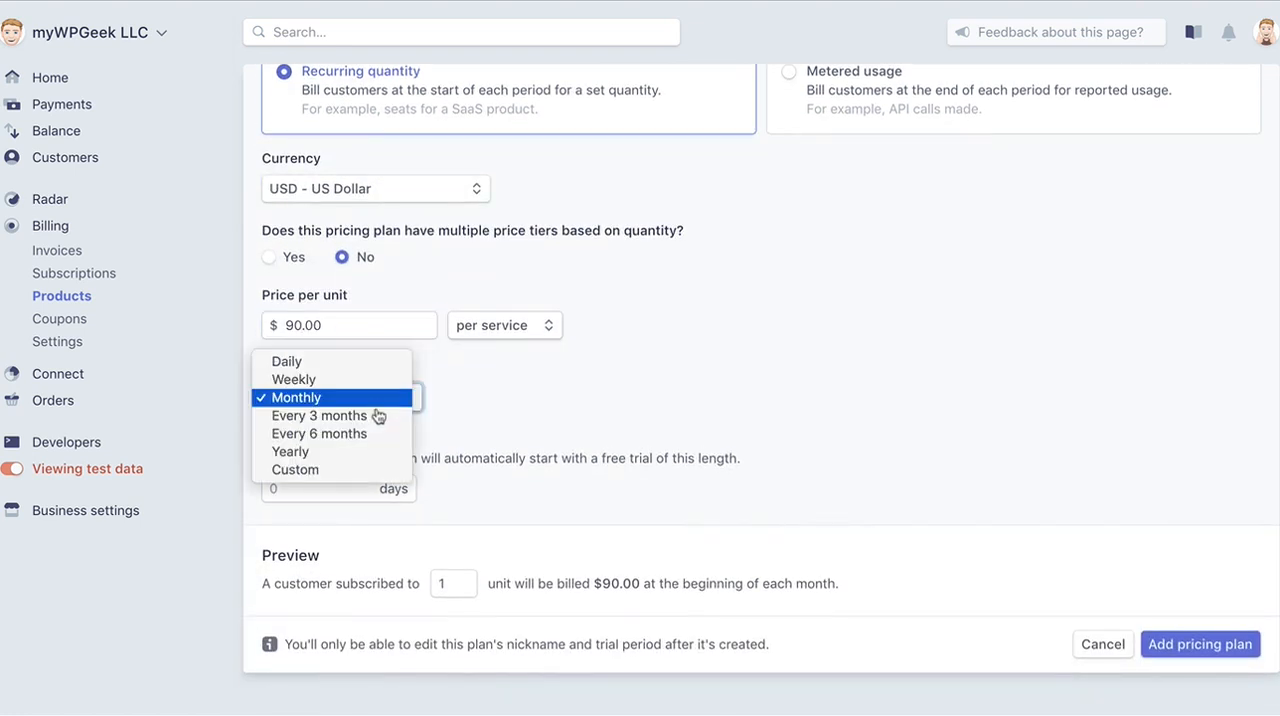
{"action": "left_click", "coordinate": [353, 381]}
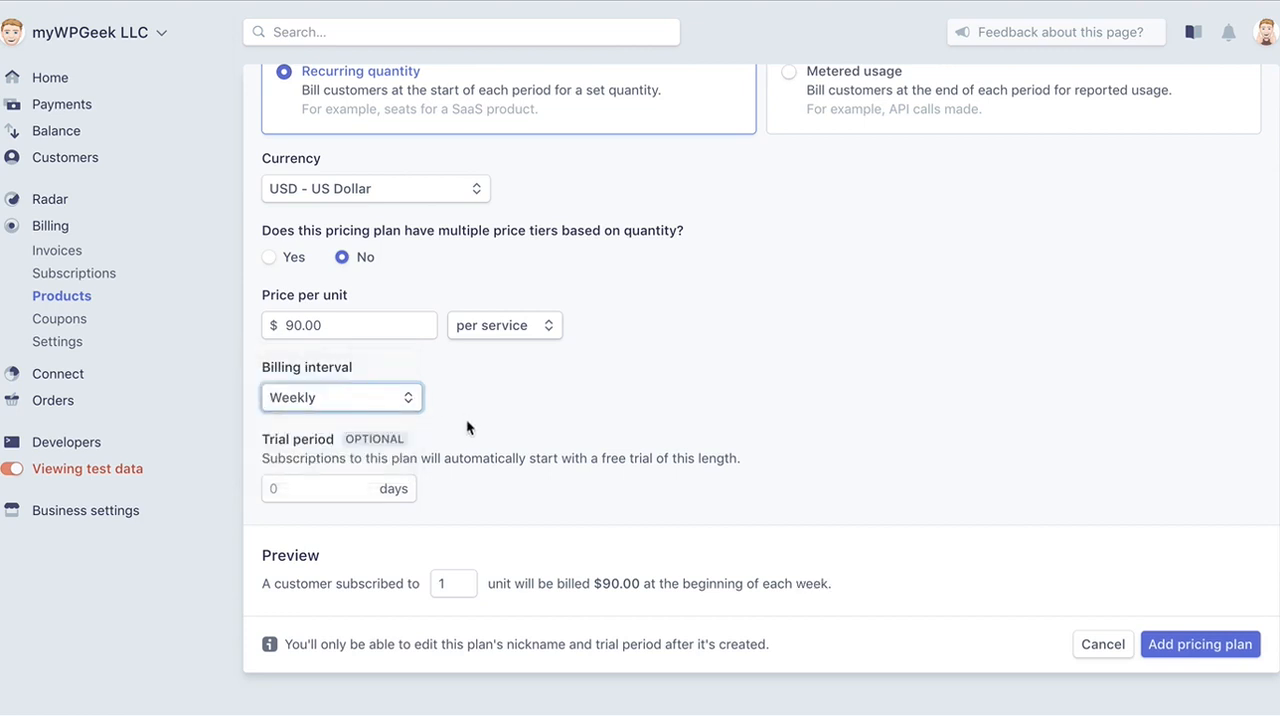
Add the Weekly 4000sf pricing plan to Window Cleaning and return to the products list.
{"action": "left_click", "coordinate": [1215, 642]}
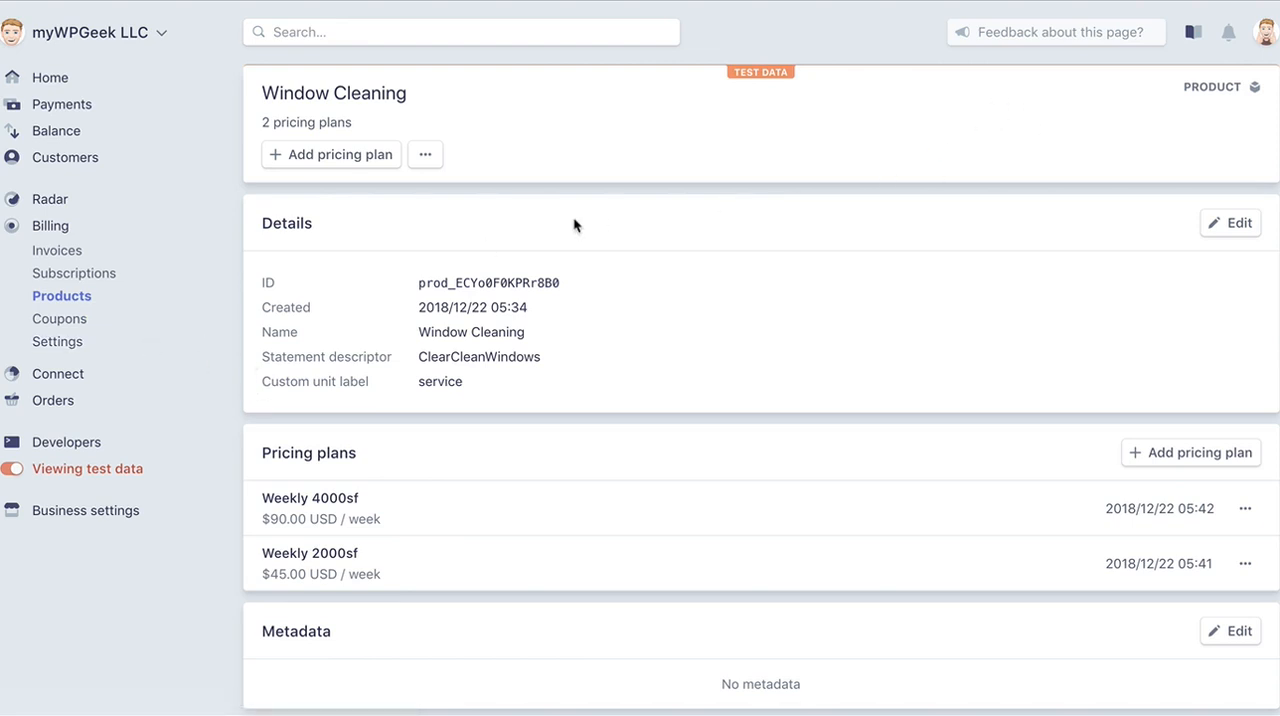
{"action": "left_click", "coordinate": [57, 298]}
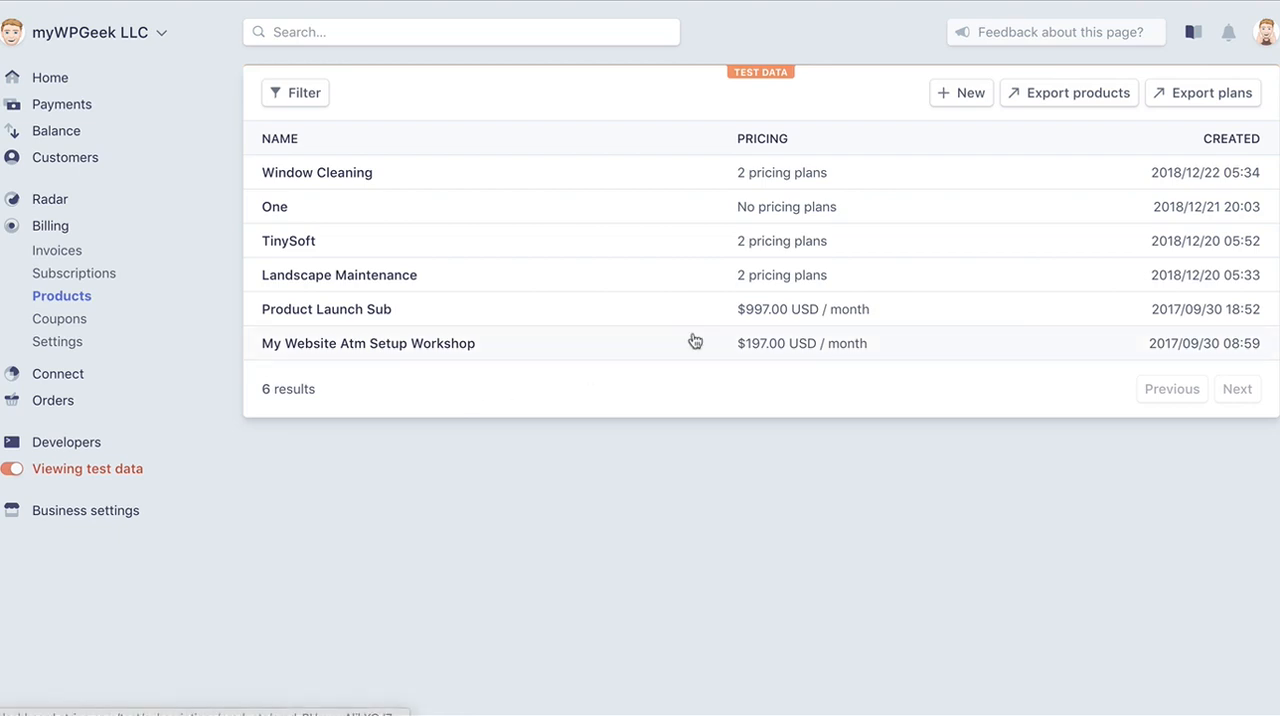
Start a new product named Website Support, leaving its unit label blank.
{"action": "left_click", "coordinate": [958, 97]}
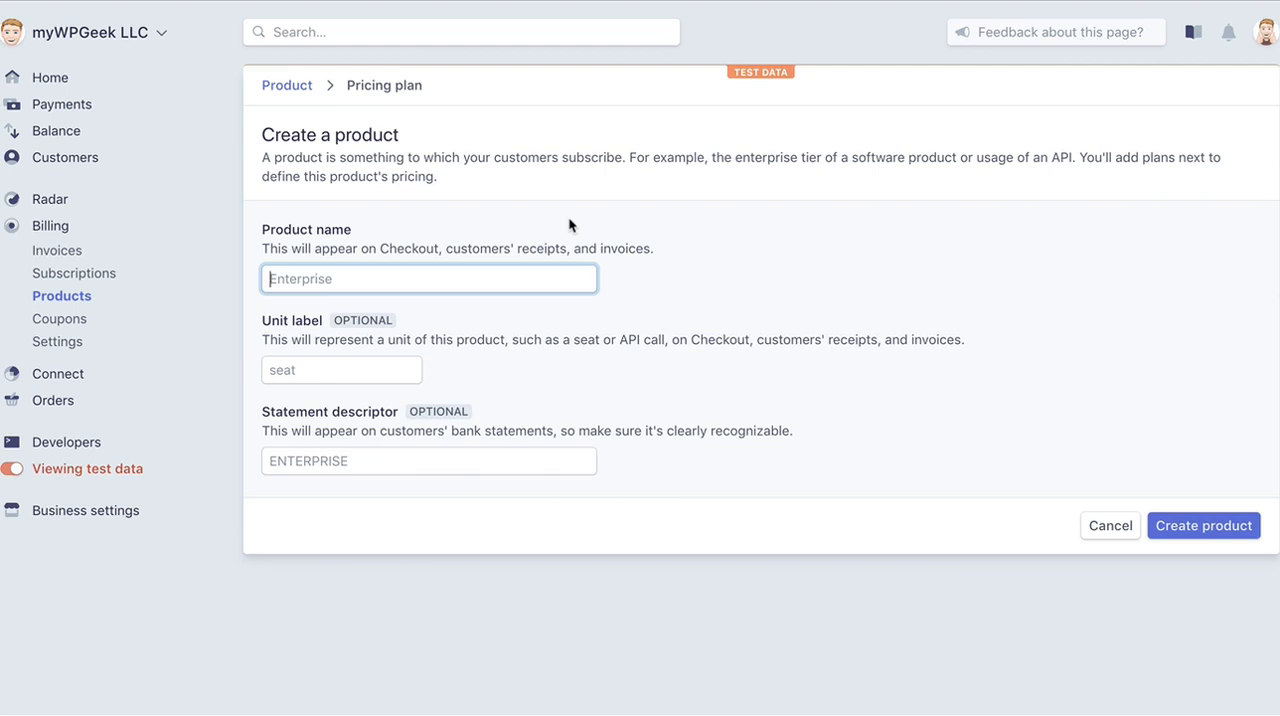
{"action": "type", "text": "Website Support"}
{"action": "left_click", "coordinate": [356, 360]}
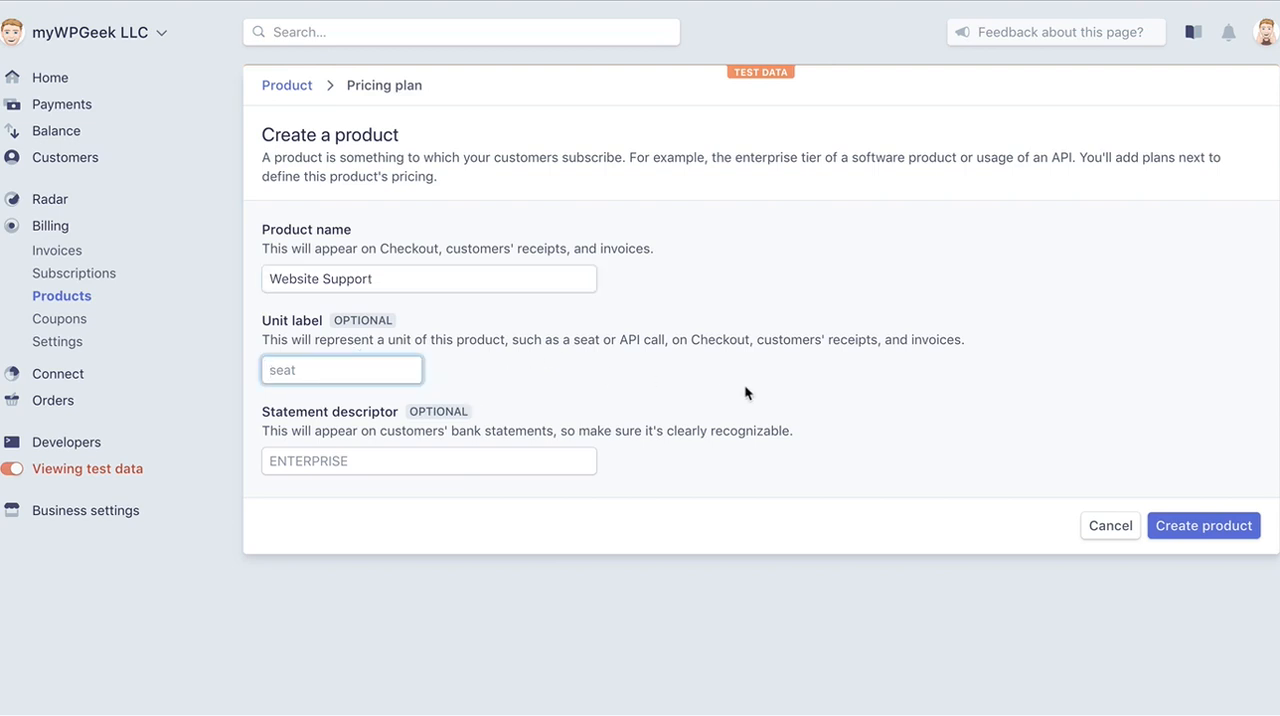
Set the statement descriptor to WebGeekSupport and create the Website Support product.
{"action": "left_click", "coordinate": [495, 459]}
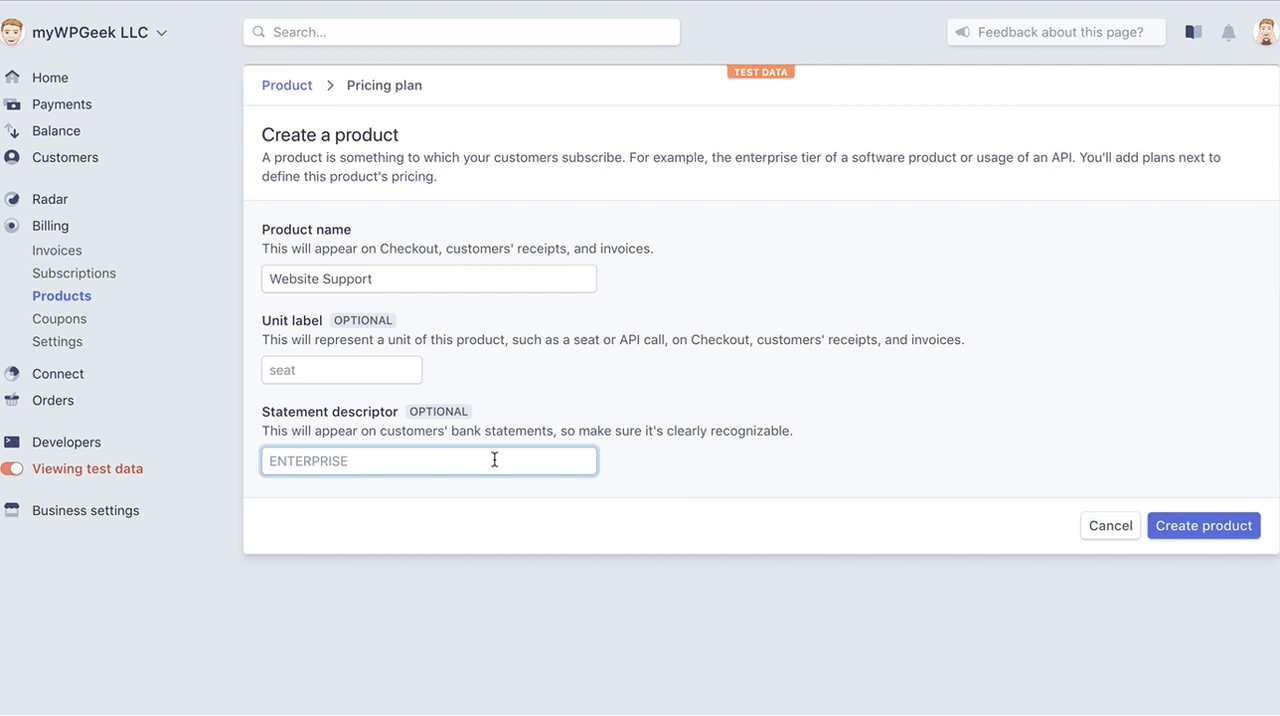
{"action": "type", "text": "WebGeekSupport"}
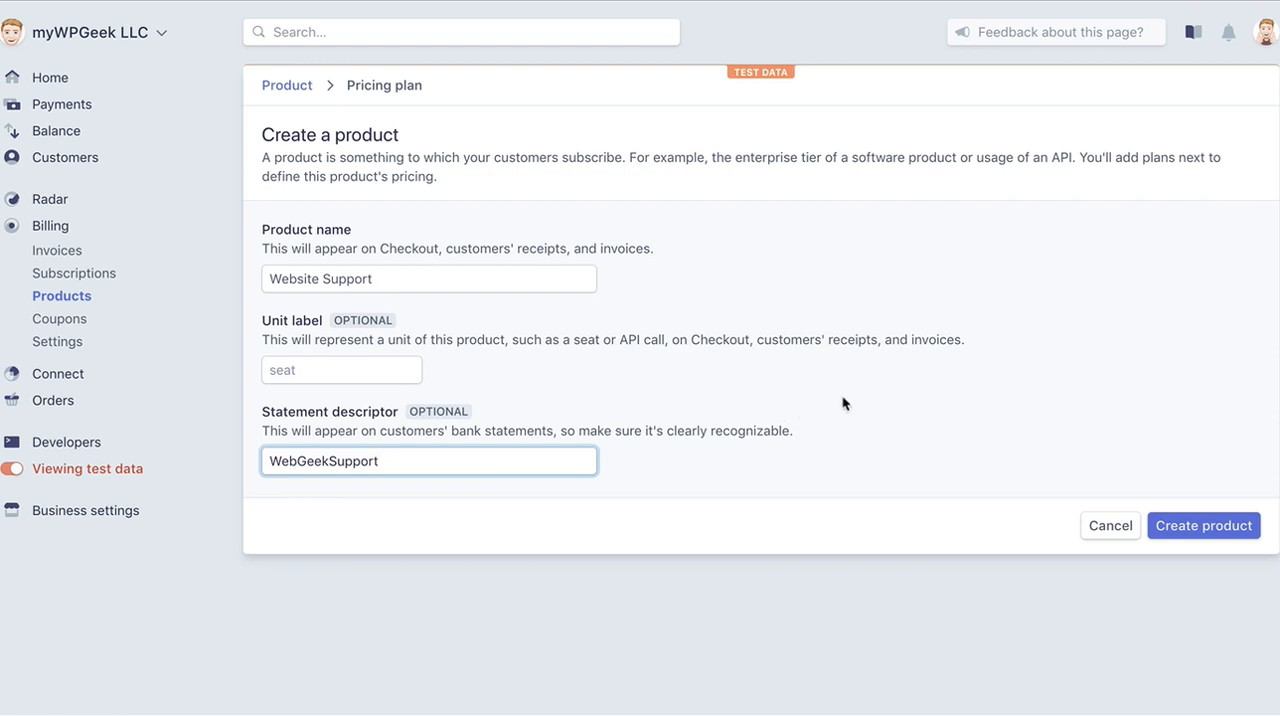
{"action": "left_click", "coordinate": [1231, 528]}
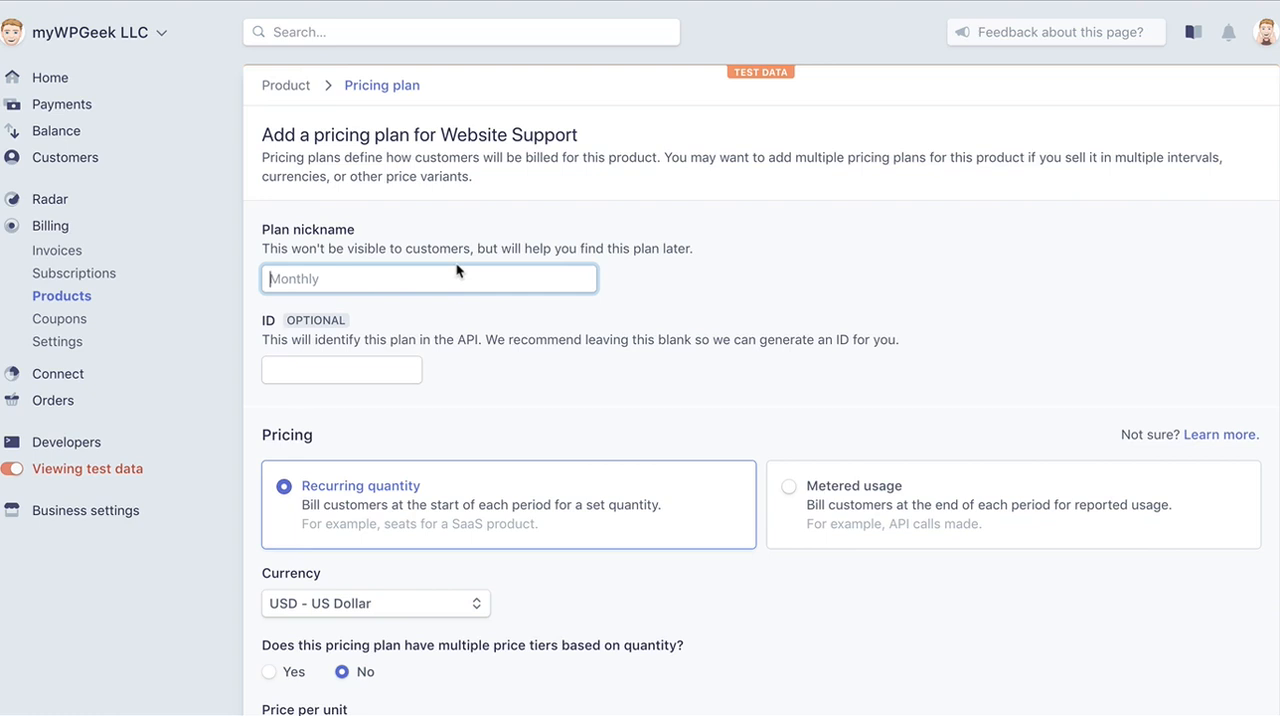
Give Website Support's first pricing plan the nickname Basic and the ID sup_basic_mo.
{"action": "type", "text": "Basic"}
{"action": "left_click", "coordinate": [363, 374]}
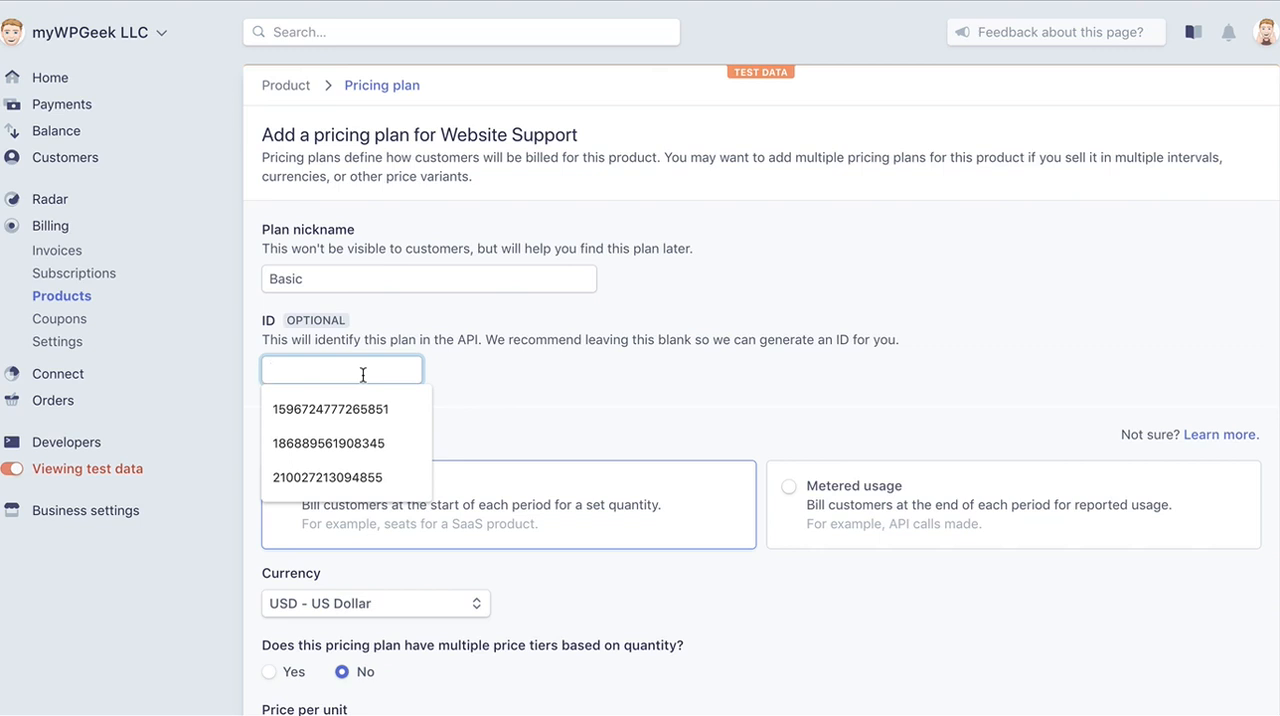
{"action": "type", "text": "we"}
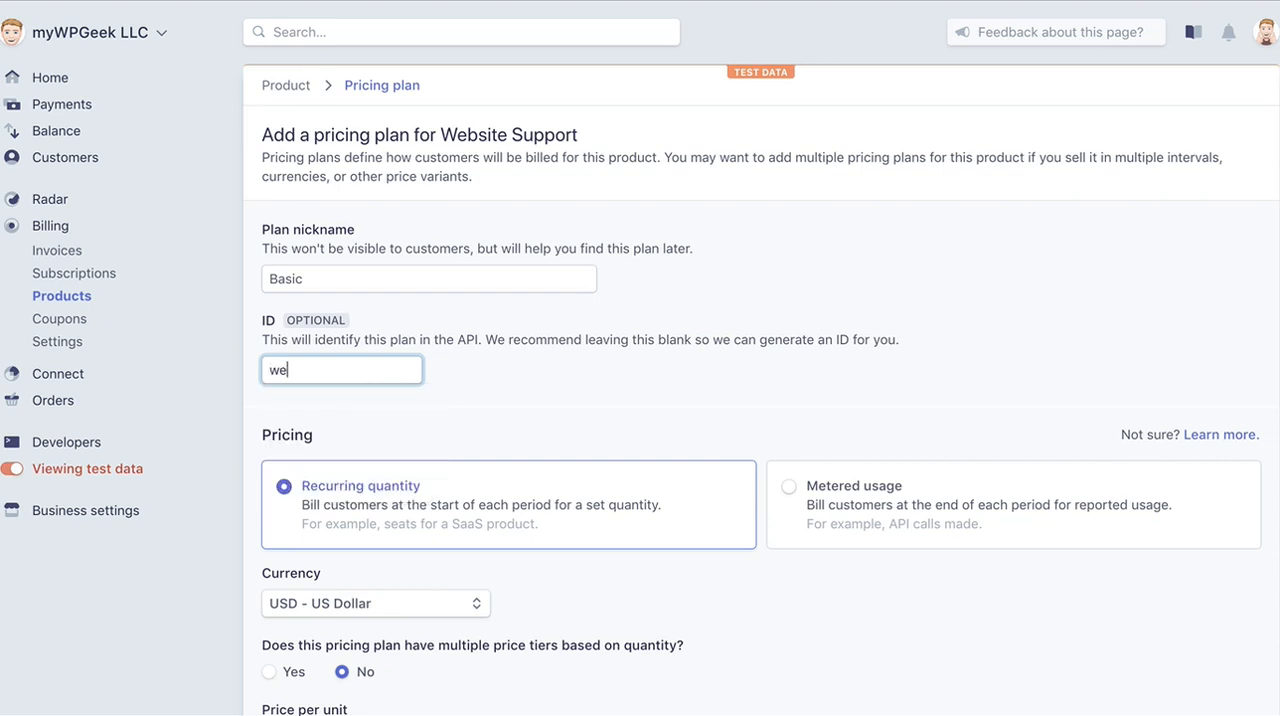
{"action": "key", "text": "BackSpace"}
{"action": "key", "text": "BackSpace"}
{"action": "type", "text": "wu"}
{"action": "type", "text": "s"}
{"action": "key", "text": "BackSpace"}
{"action": "key", "text": "BackSpace"}
{"action": "key", "text": "BackSpace"}
{"action": "type", "text": "sup_basic_mo"}
Set the Basic plan's price per unit to $50.00 and add the plan with monthly billing.
{"action": "scroll", "coordinate": [364, 357], "scroll_direction": "down", "scroll_amount": 3}
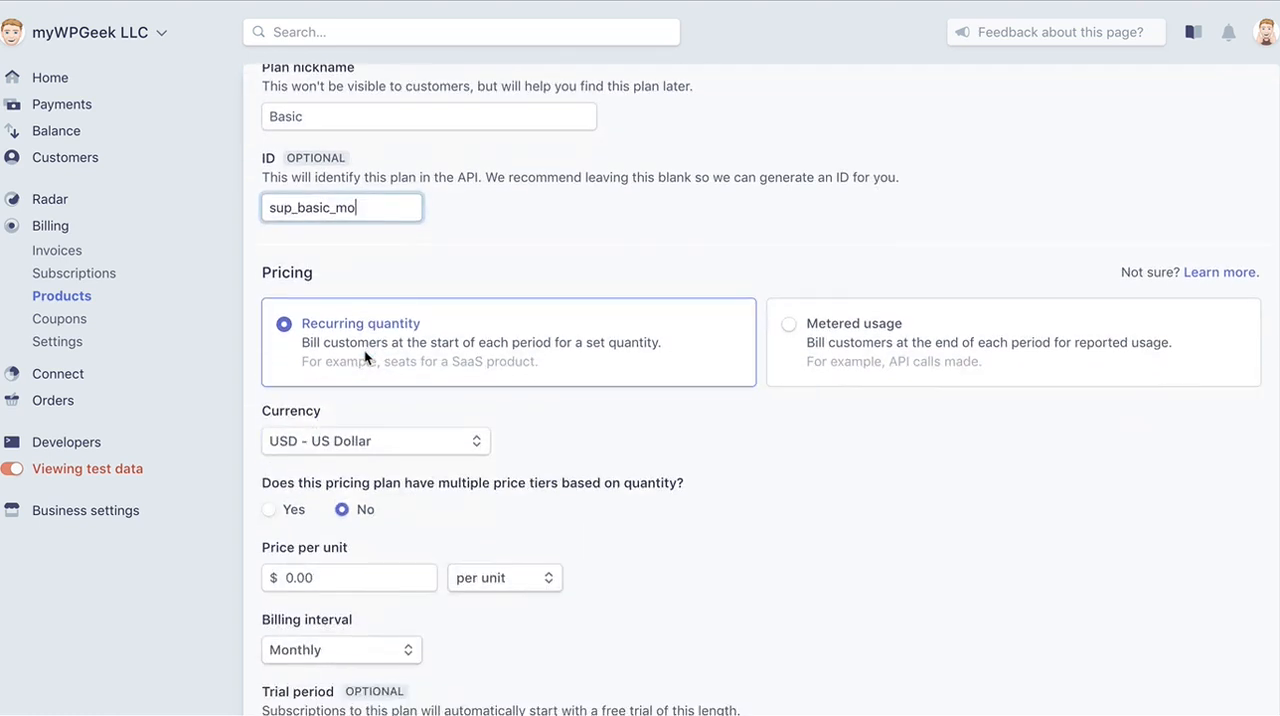
{"action": "scroll", "coordinate": [364, 357], "scroll_direction": "up", "scroll_amount": 2}
{"action": "scroll", "coordinate": [364, 357], "scroll_direction": "down", "scroll_amount": 5}
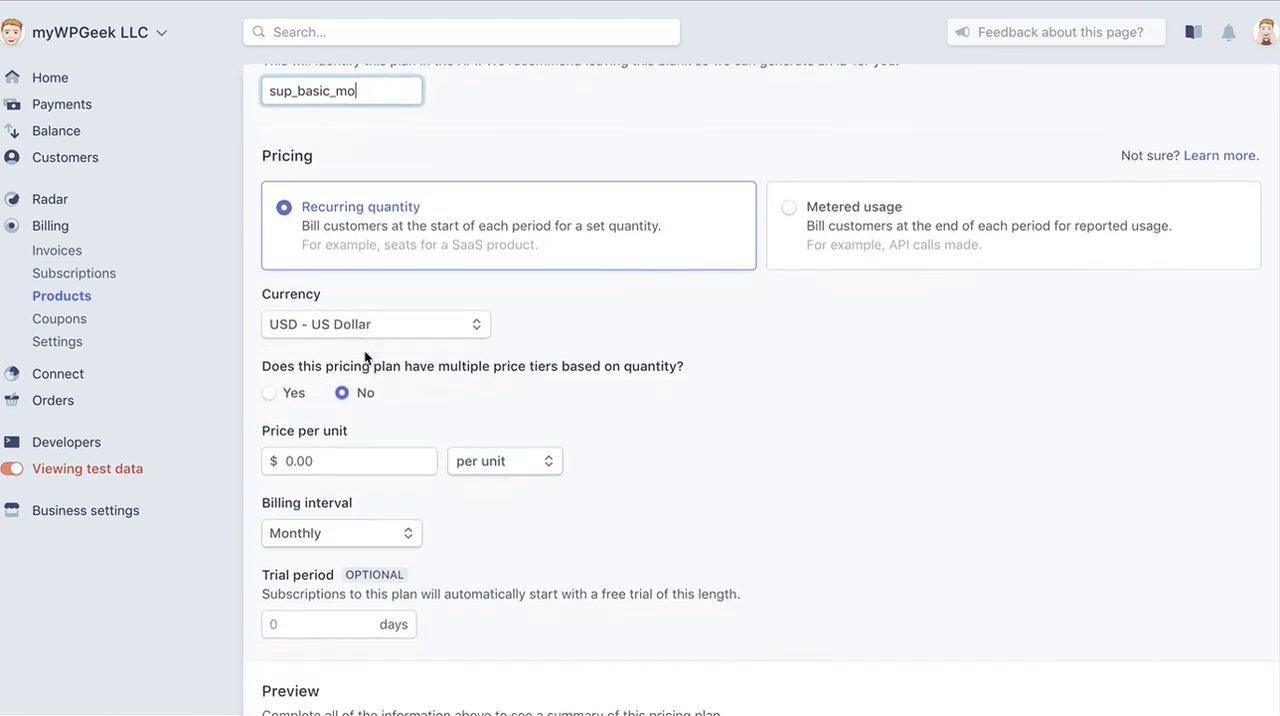
{"action": "scroll", "coordinate": [413, 321], "scroll_direction": "down", "scroll_amount": 2}
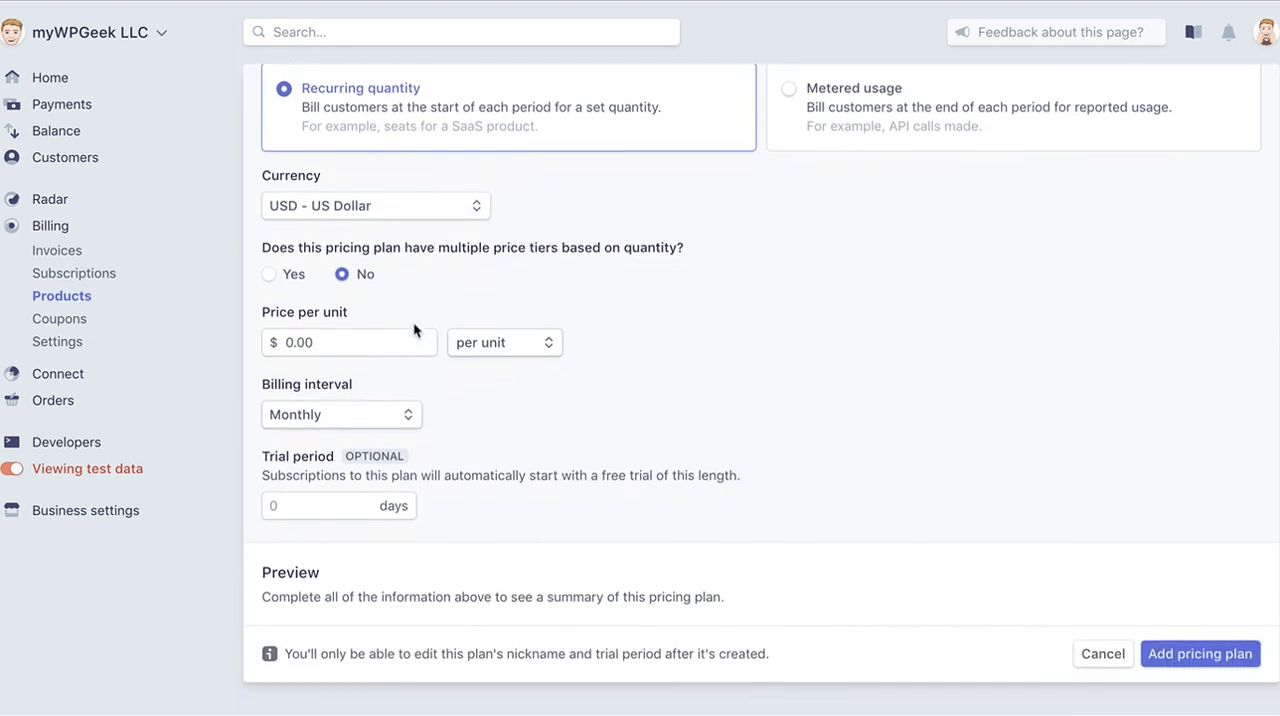
{"action": "left_click", "coordinate": [292, 338]}
{"action": "left_click", "coordinate": [292, 340]}
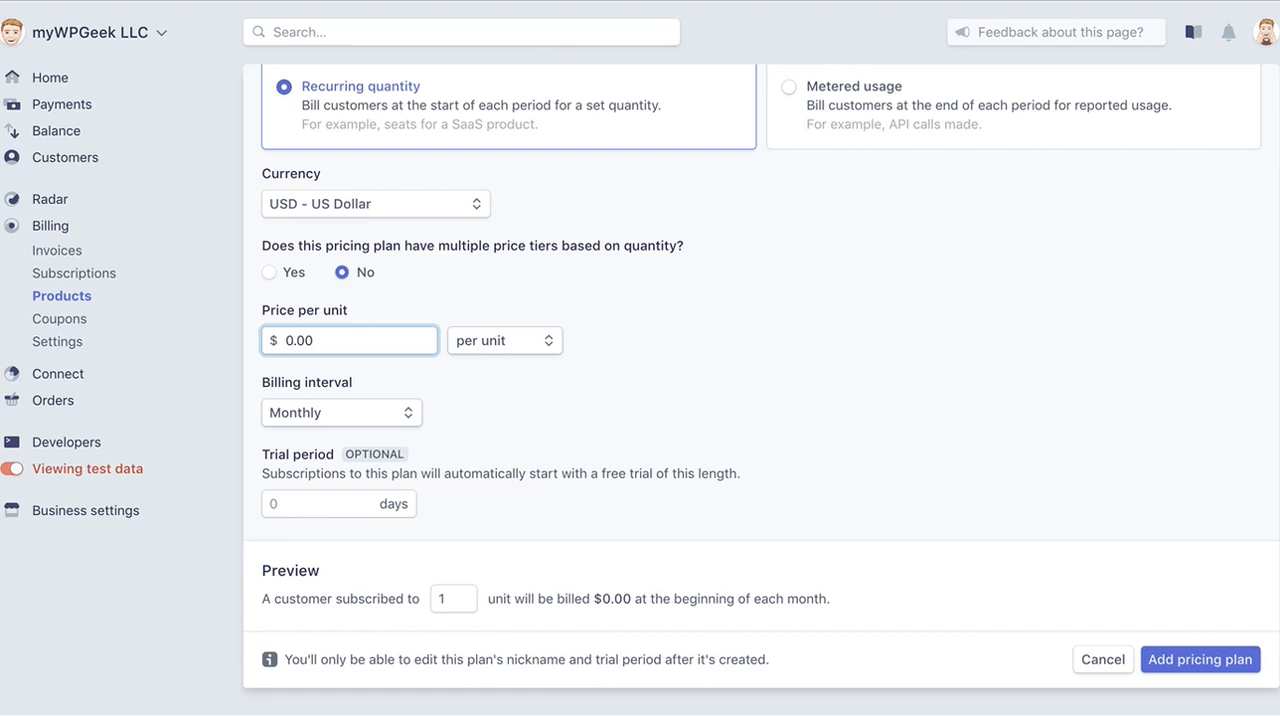
{"action": "type", "text": "5"}
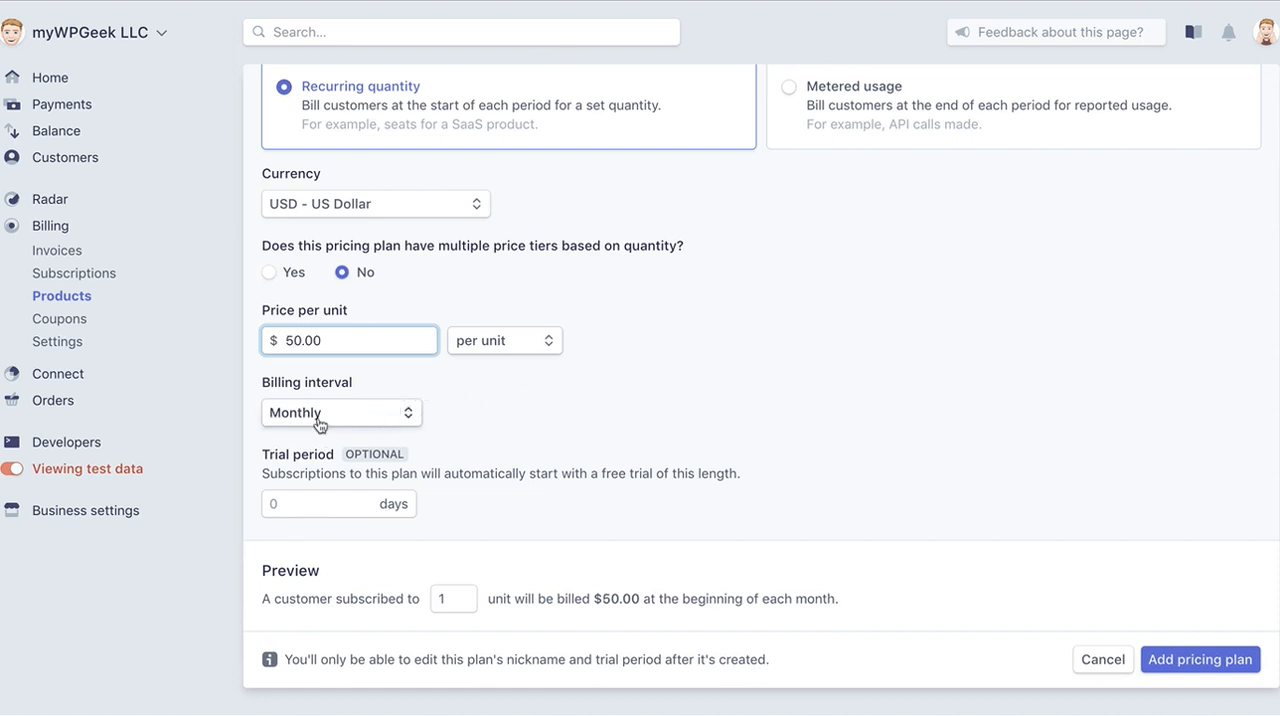
{"action": "scroll", "coordinate": [745, 419], "scroll_direction": "up", "scroll_amount": 2}
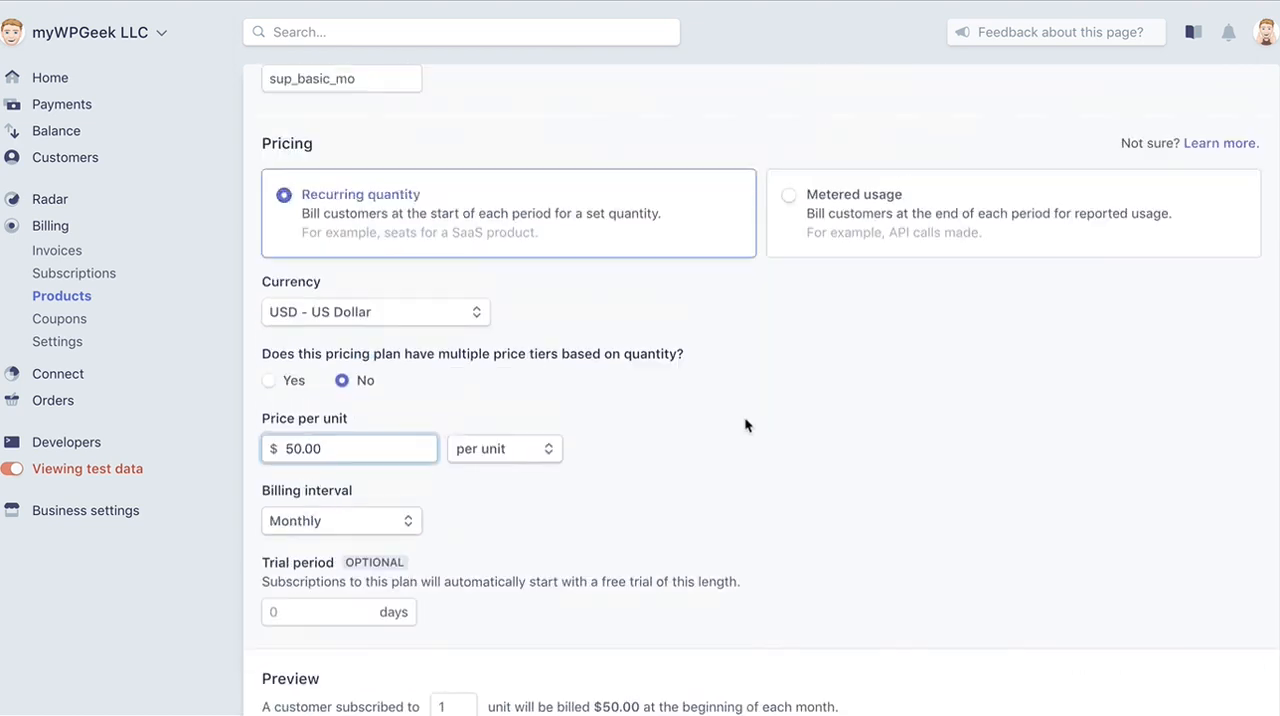
{"action": "scroll", "coordinate": [744, 426], "scroll_direction": "up", "scroll_amount": 5}
{"action": "scroll", "coordinate": [744, 426], "scroll_direction": "down", "scroll_amount": 8}
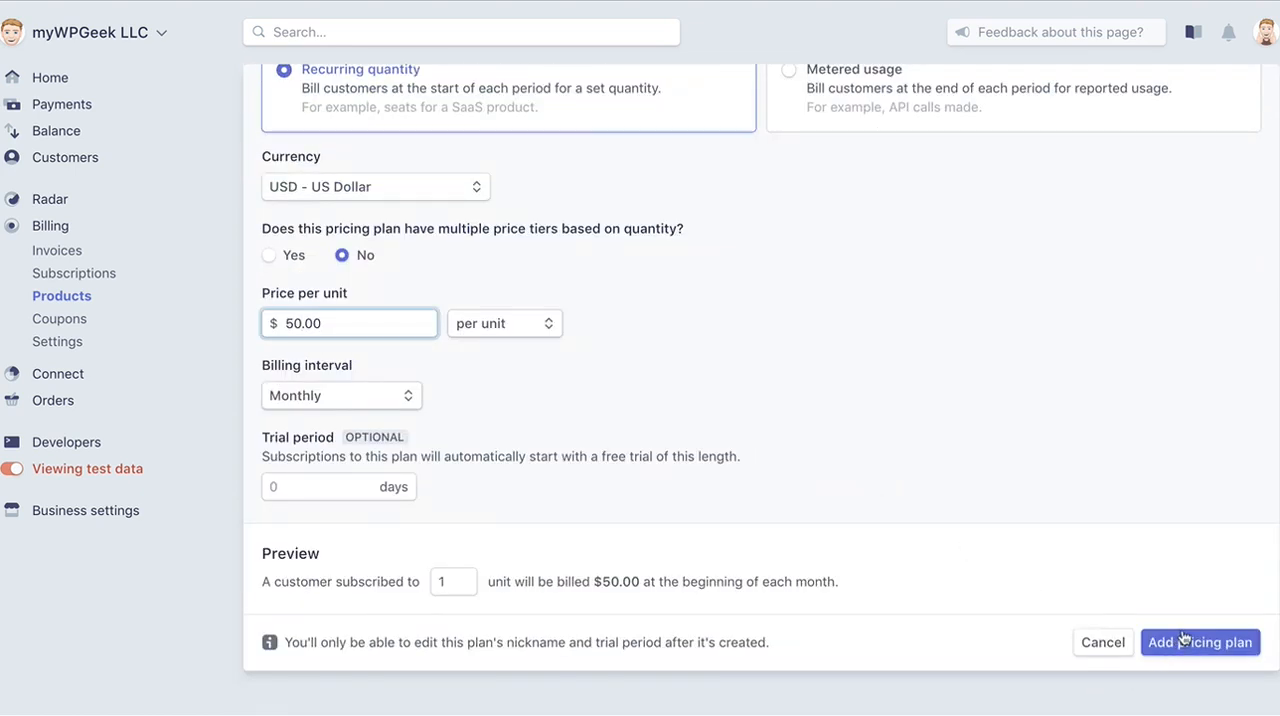
{"action": "left_click", "coordinate": [1183, 637]}
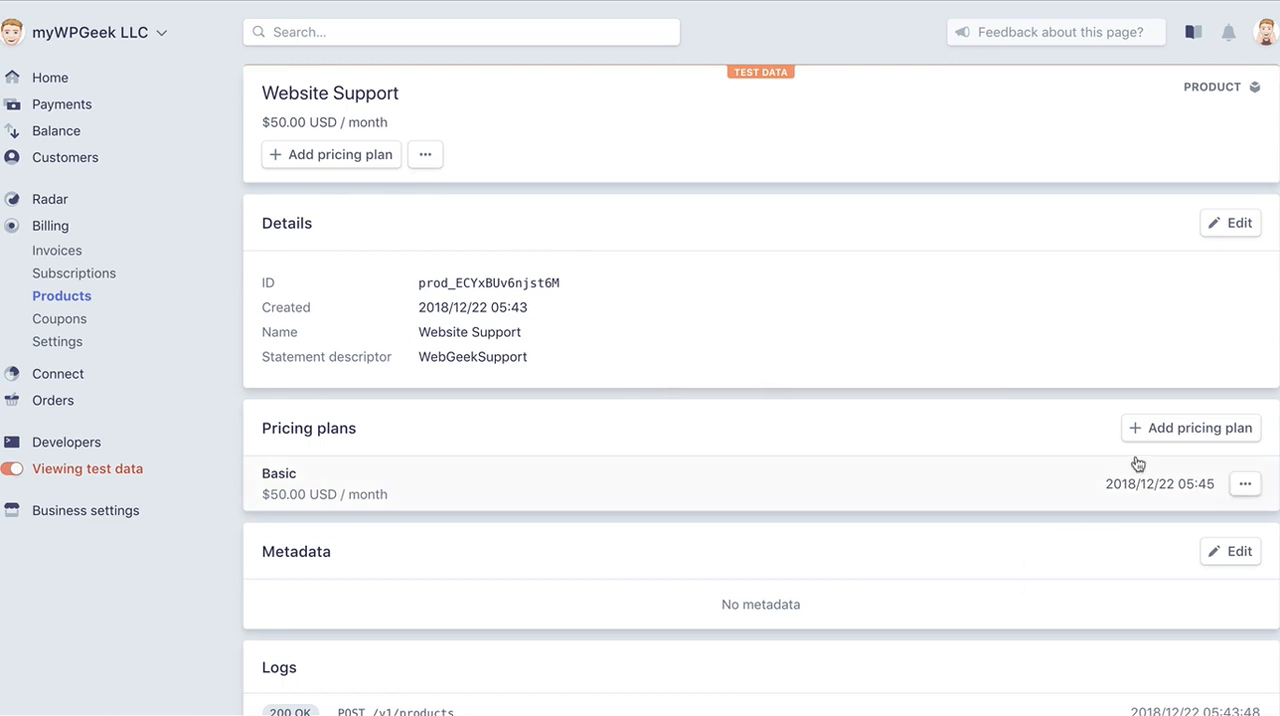
Start another Website Support pricing plan with the nickname Advanced and the ID sup_adv_mo.
{"action": "left_click", "coordinate": [1151, 428]}
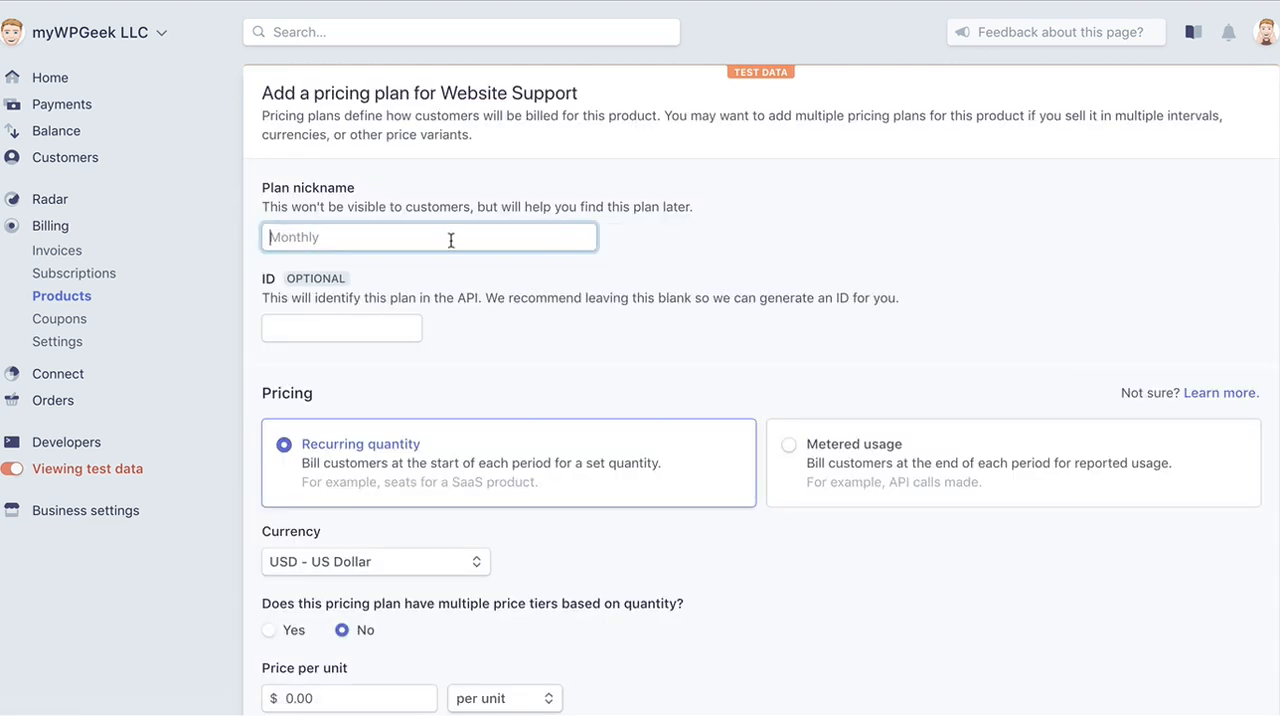
{"action": "type", "text": "Advanced"}
{"action": "key", "text": "Tab"}
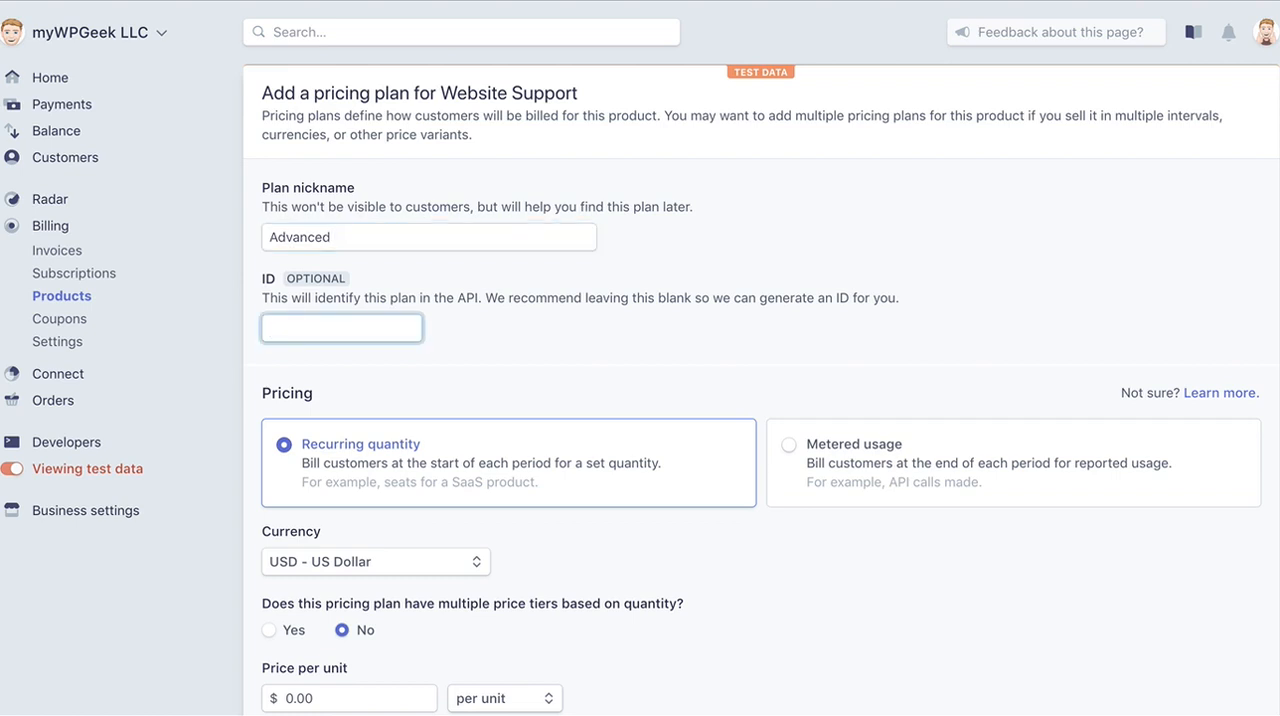
{"action": "type", "text": "sup_adv_mo"}
Set the Advanced plan's price per unit to $150.00 and add the plan with monthly billing.
{"action": "scroll", "coordinate": [634, 300], "scroll_direction": "down", "scroll_amount": 3}
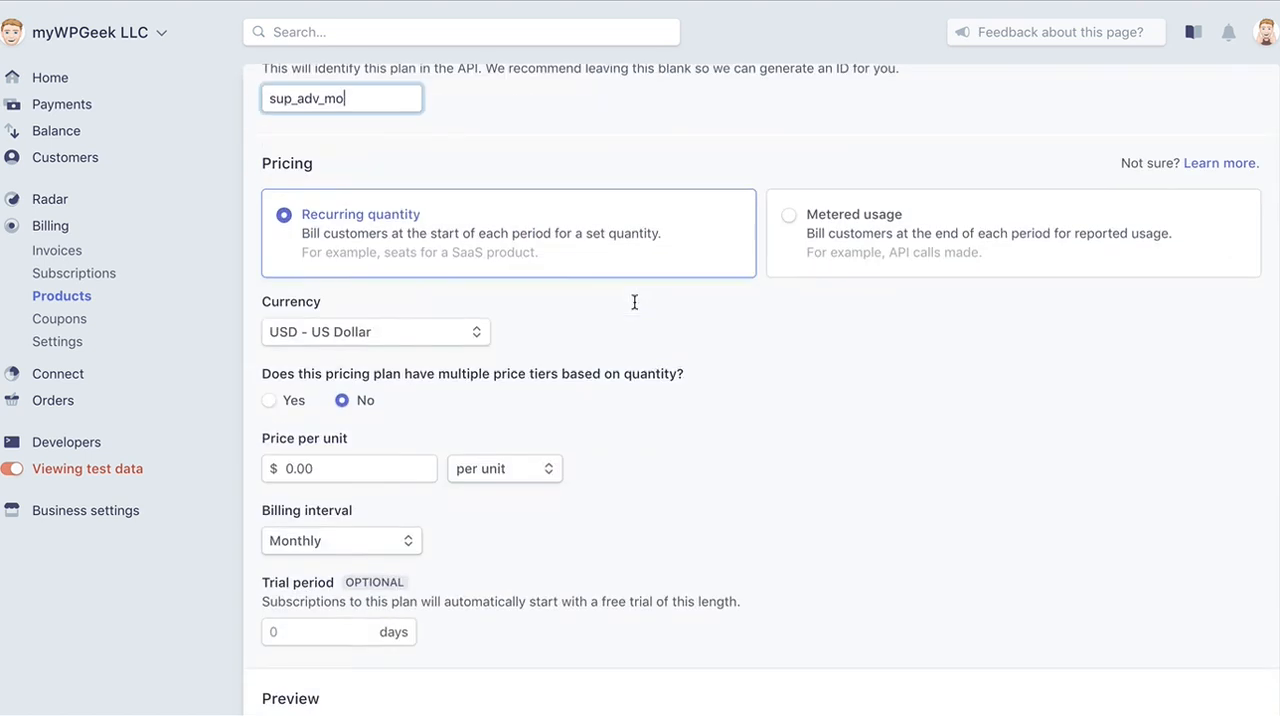
{"action": "left_click", "coordinate": [335, 400]}
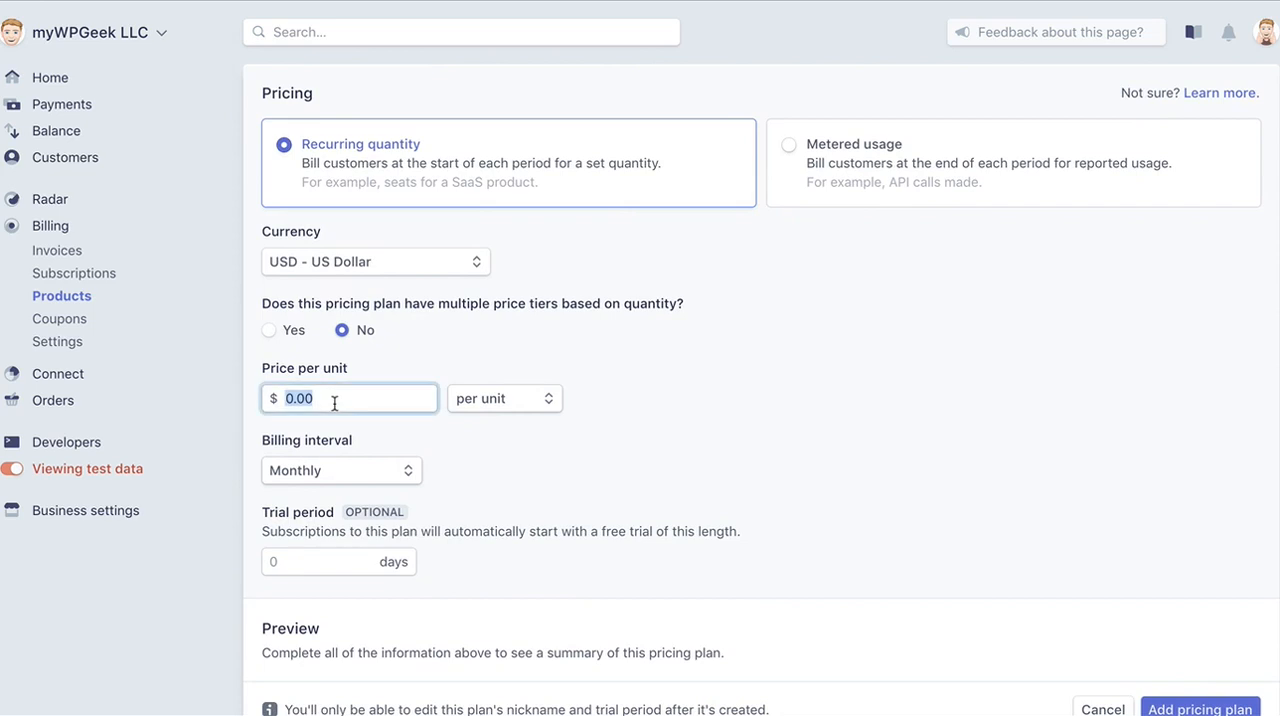
{"action": "left_click", "coordinate": [290, 402]}
{"action": "type", "text": "1"}
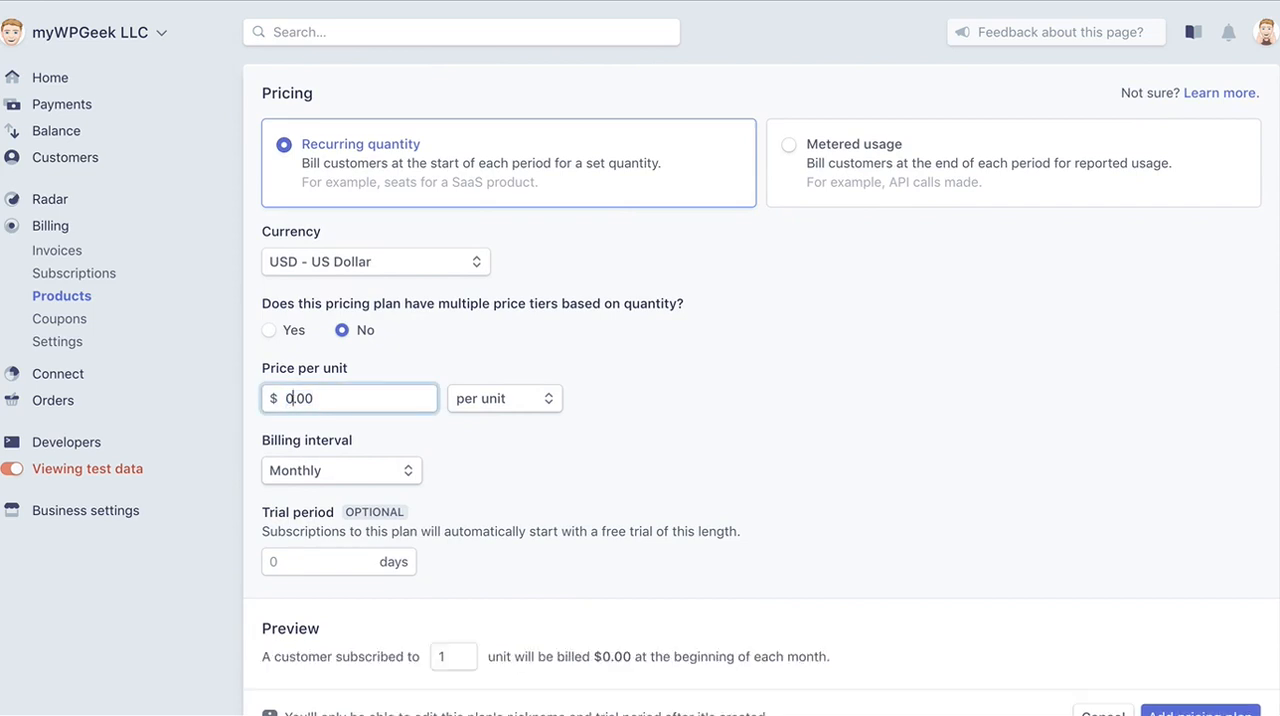
{"action": "type", "text": "50"}
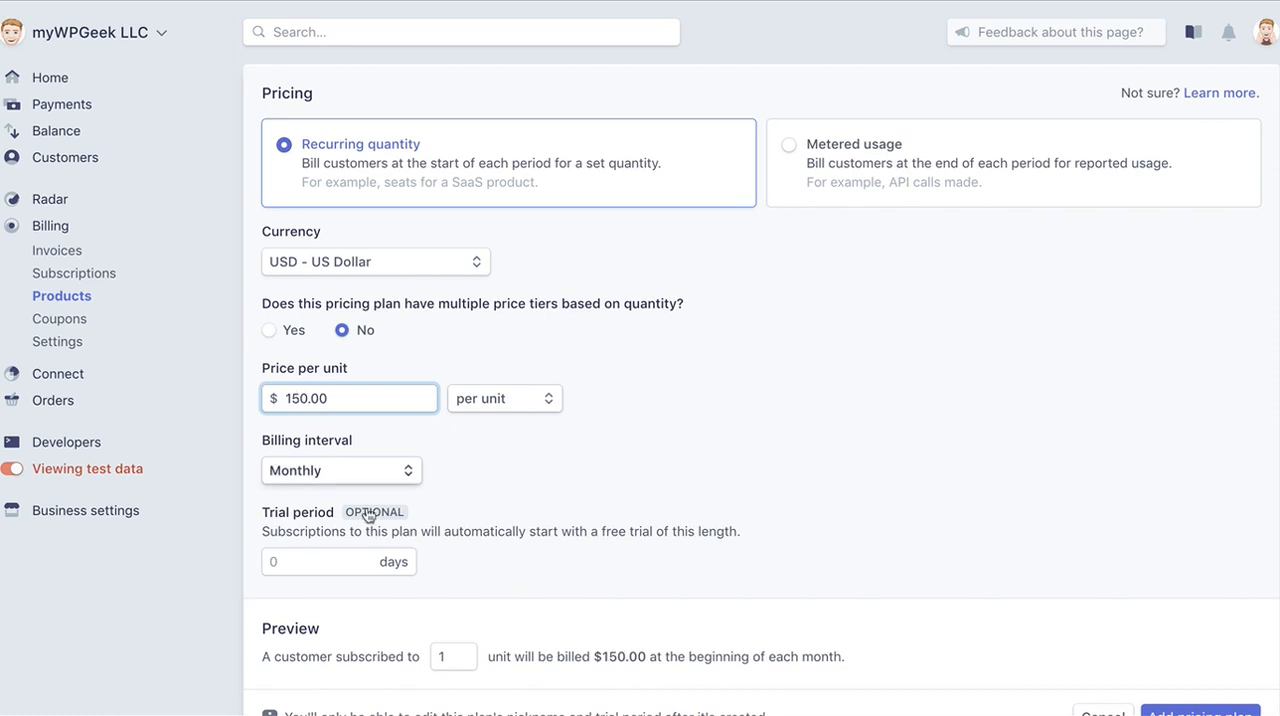
{"action": "scroll", "coordinate": [700, 500], "scroll_direction": "down", "scroll_amount": 2}
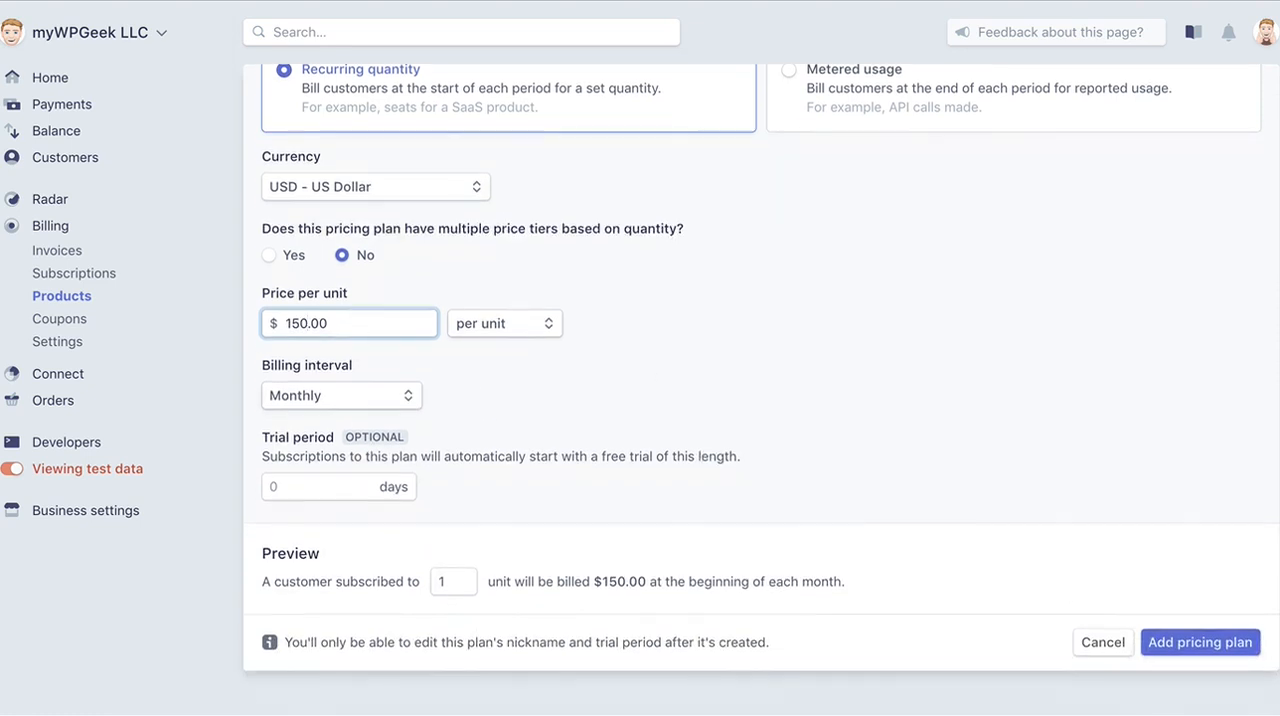
{"action": "left_click", "coordinate": [1232, 645]}
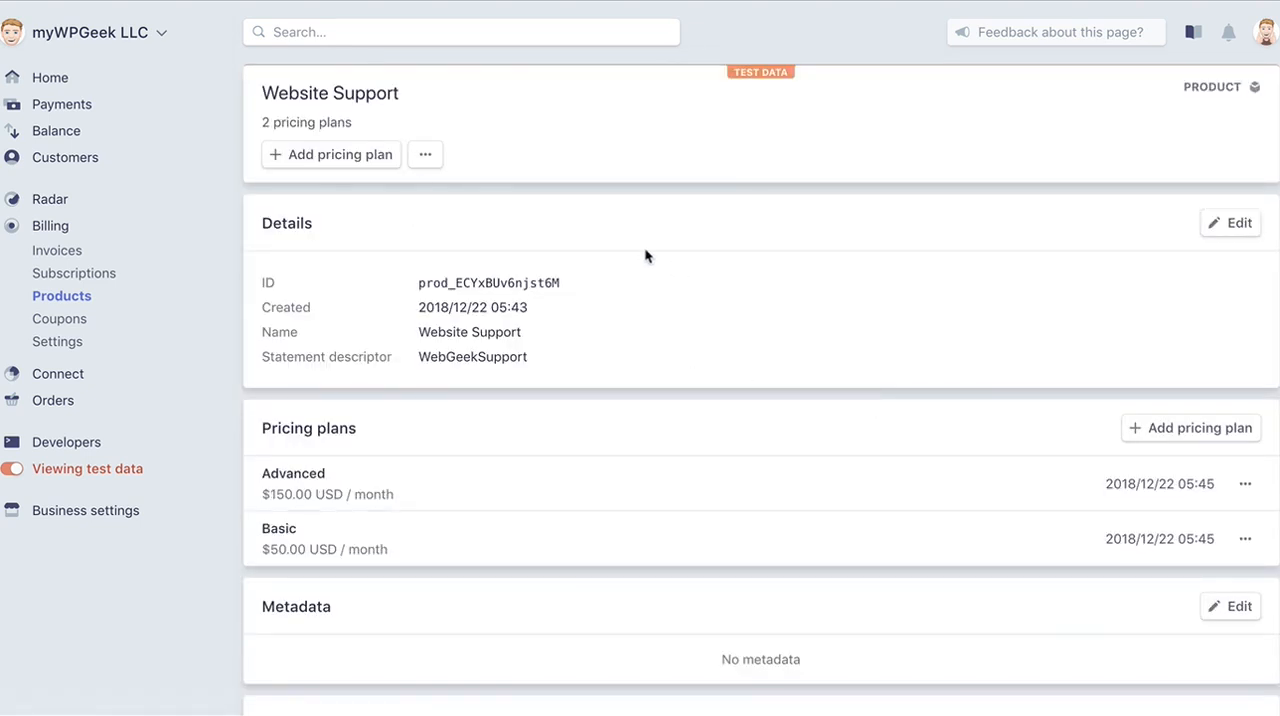
Start a third Website Support pricing plan with the nickname Ecomm and the ID sup_ecom_mo.
{"action": "left_click", "coordinate": [360, 155]}
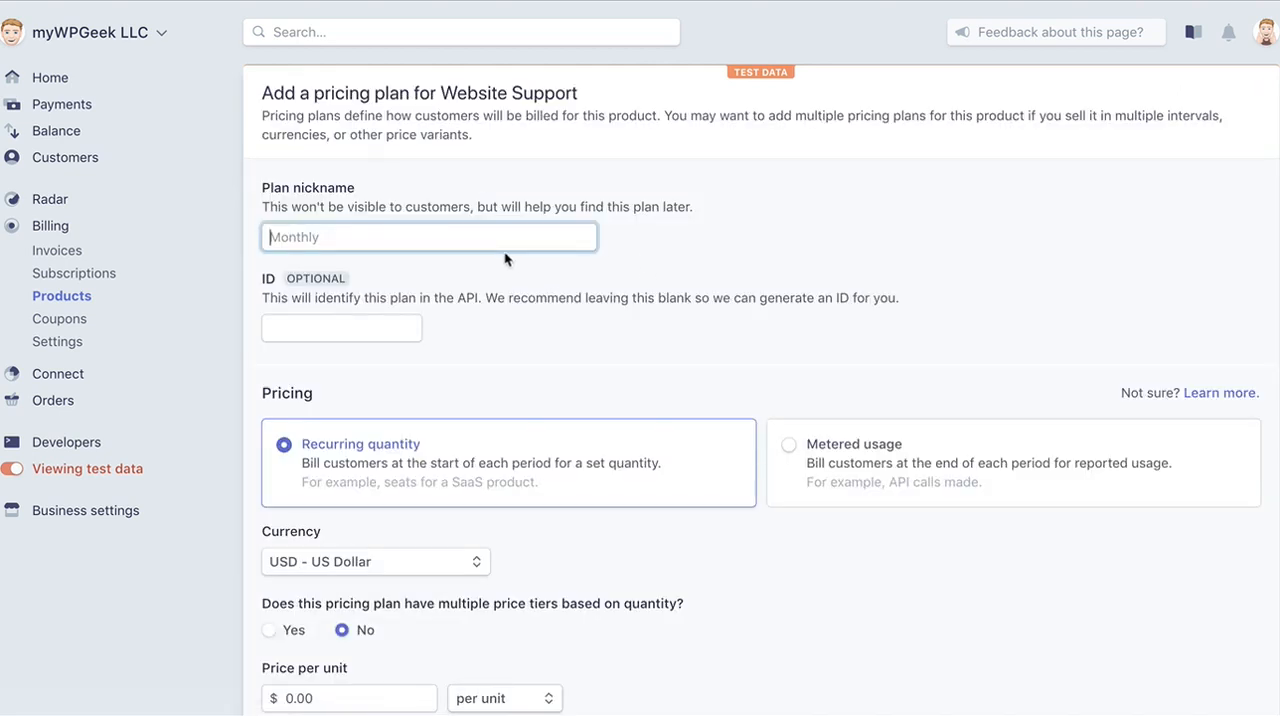
{"action": "type", "text": "Ecomm"}
{"action": "left_click", "coordinate": [376, 325]}
{"action": "type", "text": "w"}
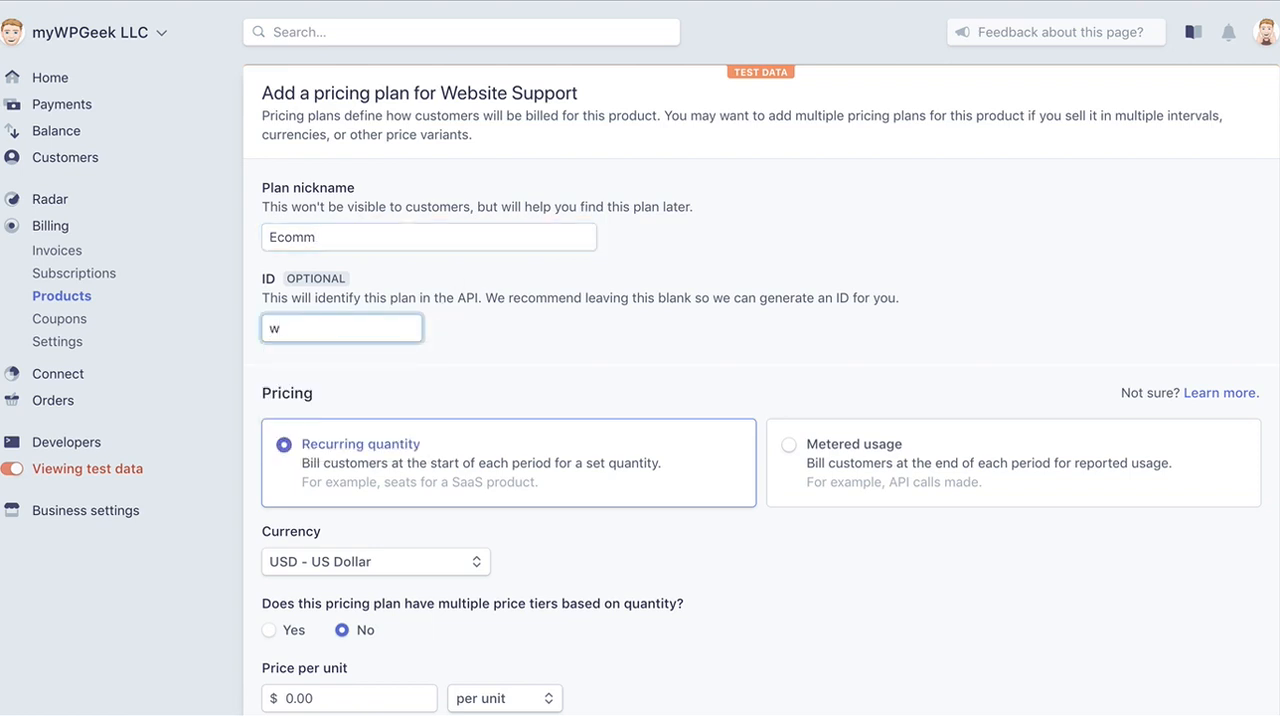
{"action": "key", "text": "BackSpace"}
{"action": "type", "text": "sup_ecom_mo"}
Set the Ecomm plan's price per unit to $260.00 and add the plan with monthly billing.
{"action": "scroll", "coordinate": [374, 371], "scroll_direction": "down", "scroll_amount": 3}
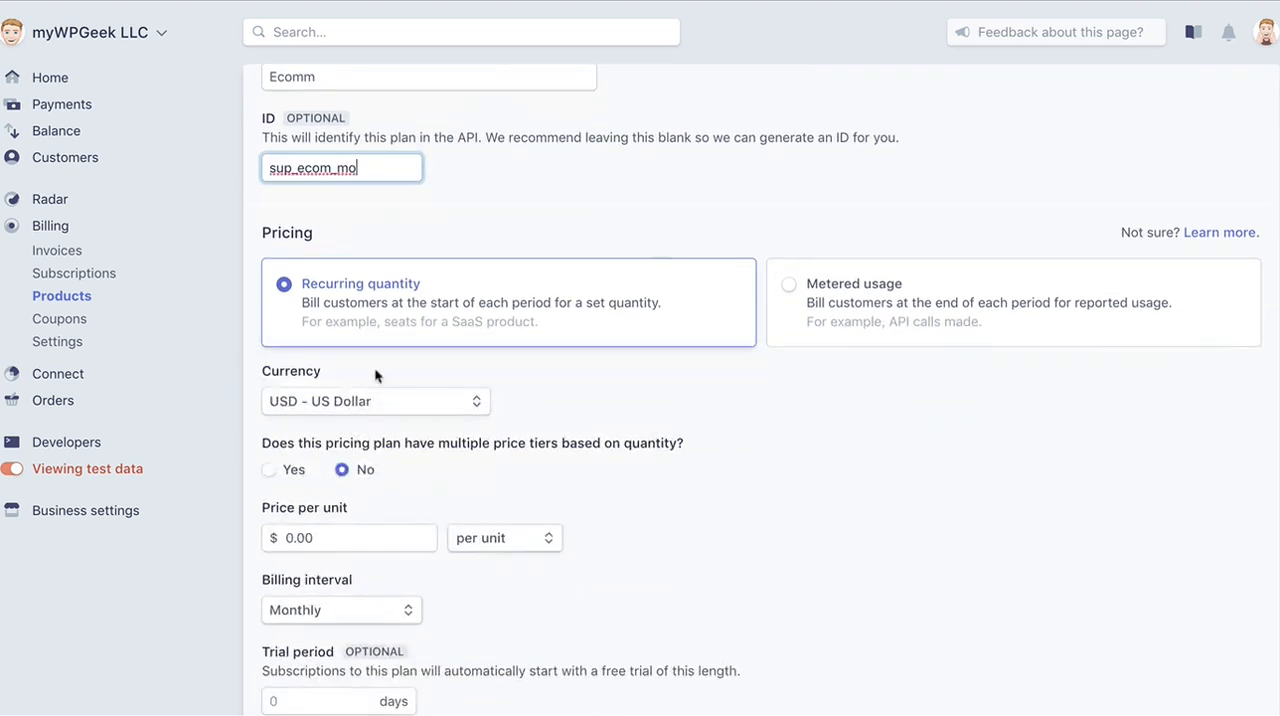
{"action": "left_click", "coordinate": [289, 531]}
{"action": "left_click", "coordinate": [289, 531]}
{"action": "type", "text": "250.00"}
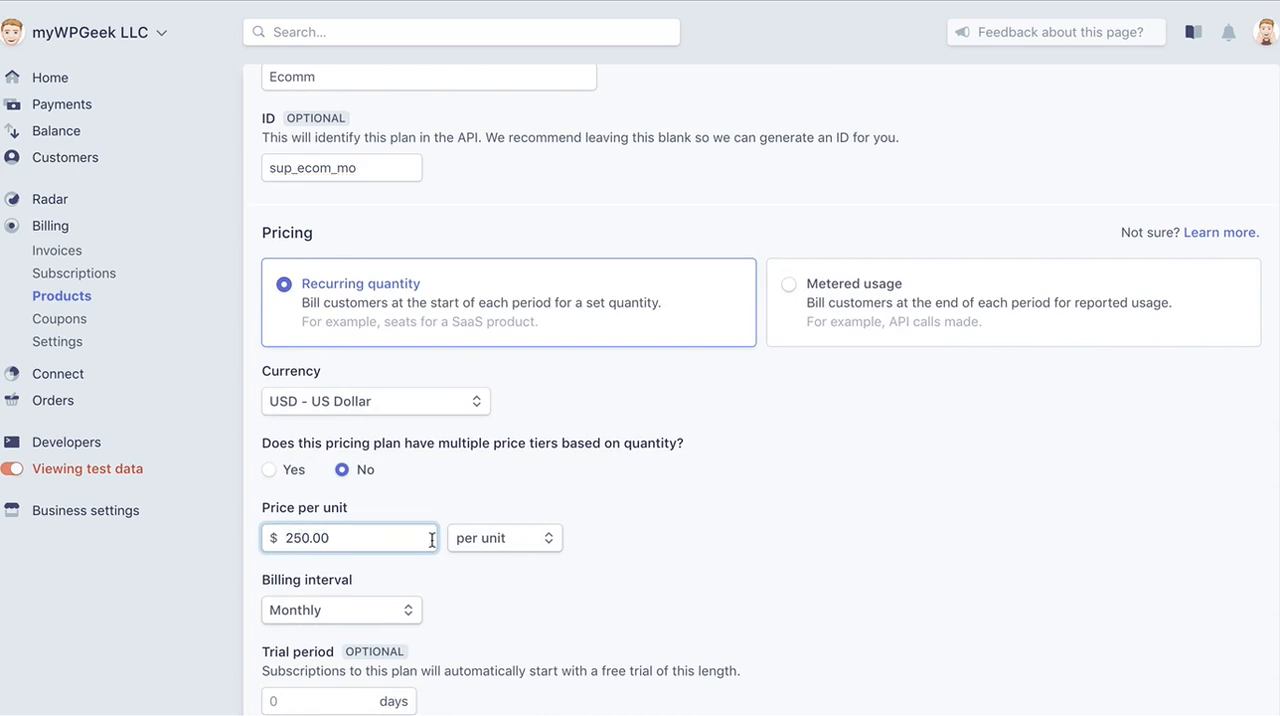
{"action": "key", "text": "BackSpace"}
{"action": "type", "text": "6"}
{"action": "scroll", "coordinate": [464, 564], "scroll_direction": "down", "scroll_amount": 2}
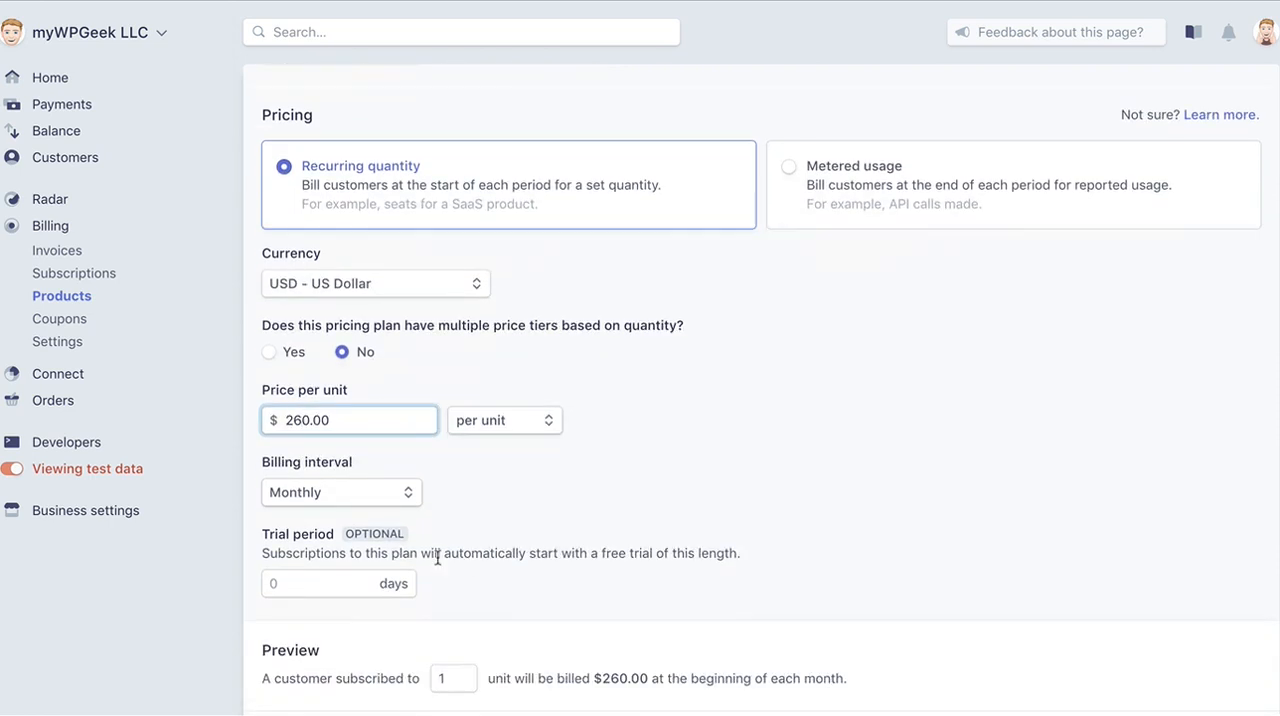
{"action": "scroll", "coordinate": [723, 665], "scroll_direction": "down", "scroll_amount": 2}
{"action": "left_click", "coordinate": [1213, 652]}
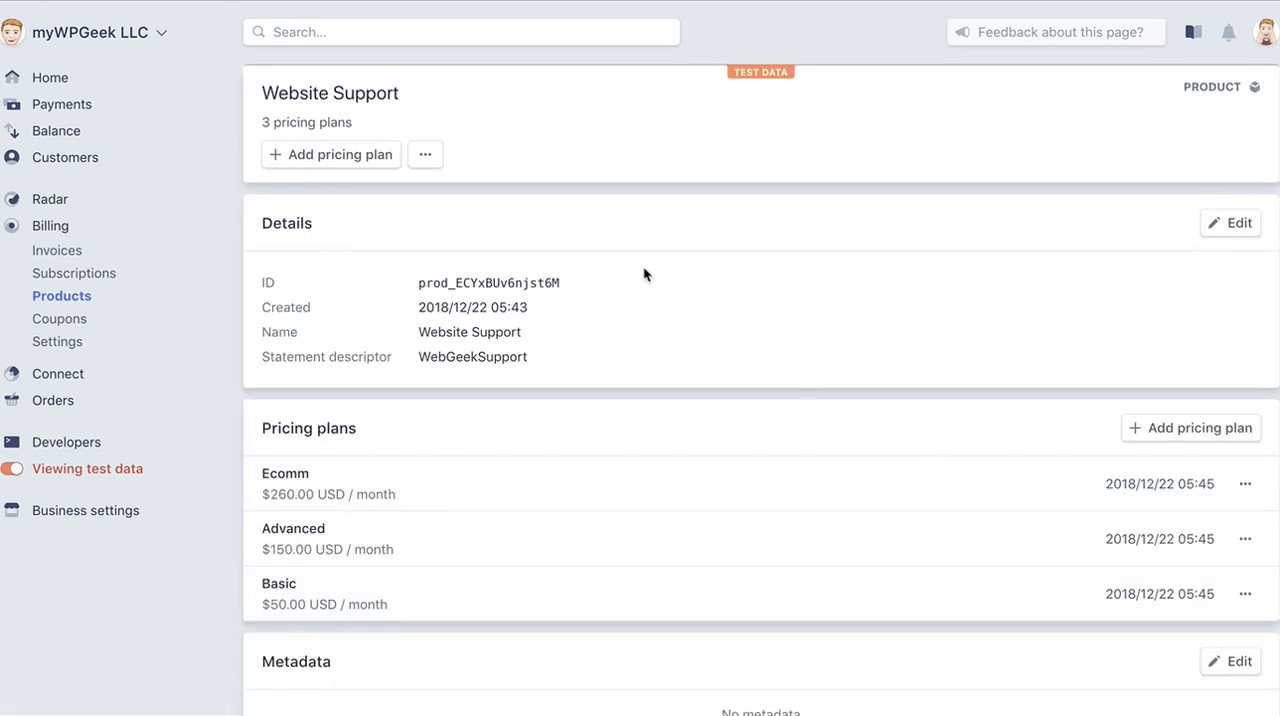
Open the Window Cleaning product from the products list and review its details and pricing plans.
{"action": "left_click", "coordinate": [45, 298]}
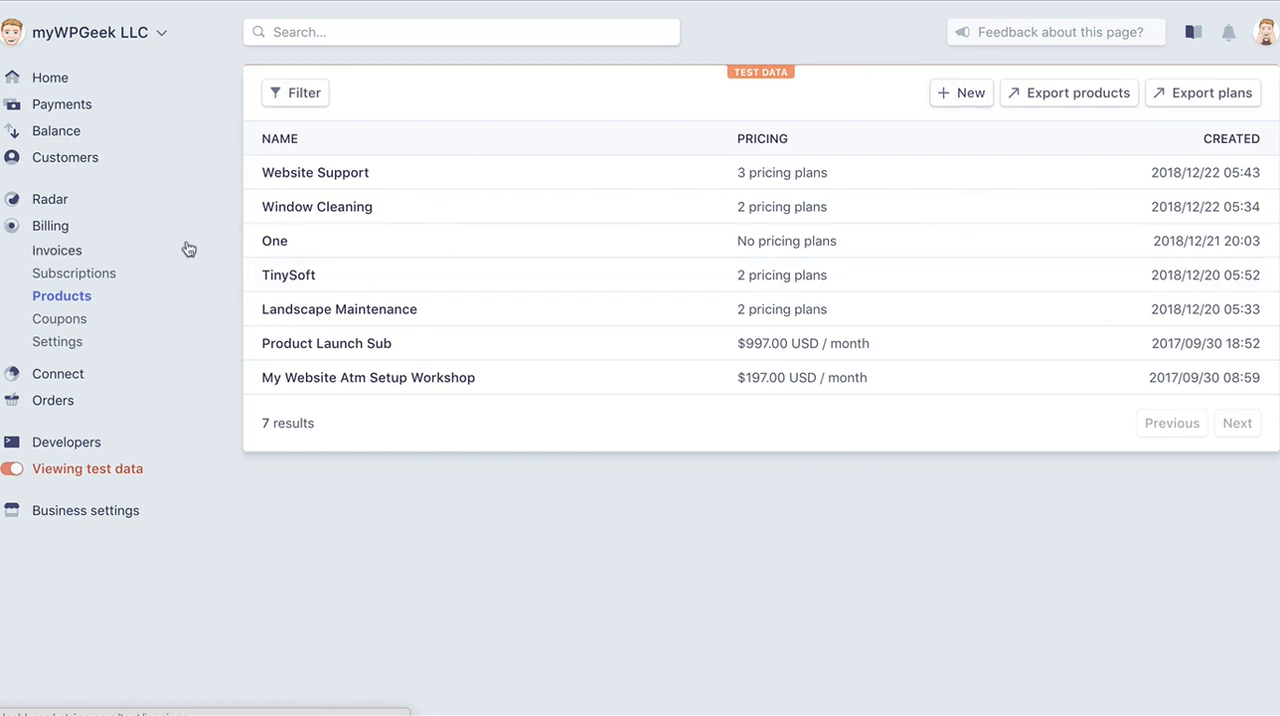
{"action": "left_click", "coordinate": [316, 215]}
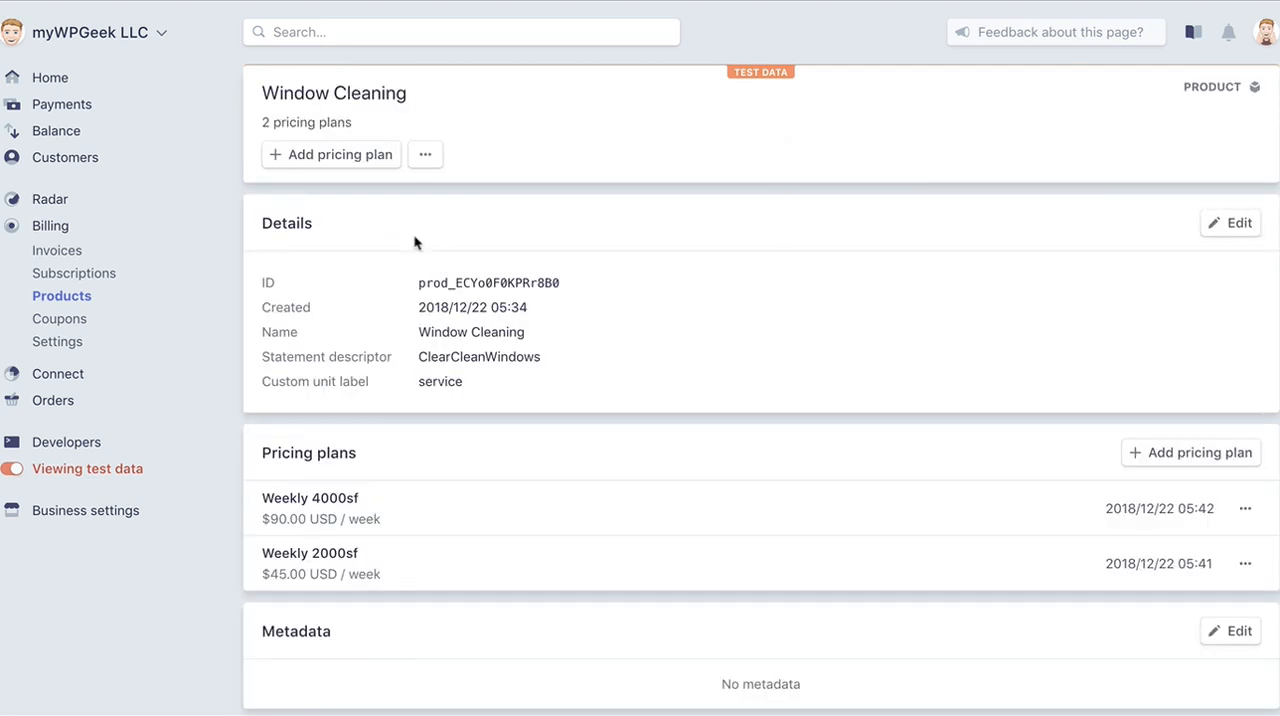
{"action": "scroll", "coordinate": [589, 224], "scroll_direction": "down", "scroll_amount": 1}
{"action": "scroll", "coordinate": [589, 224], "scroll_direction": "down", "scroll_amount": 3}
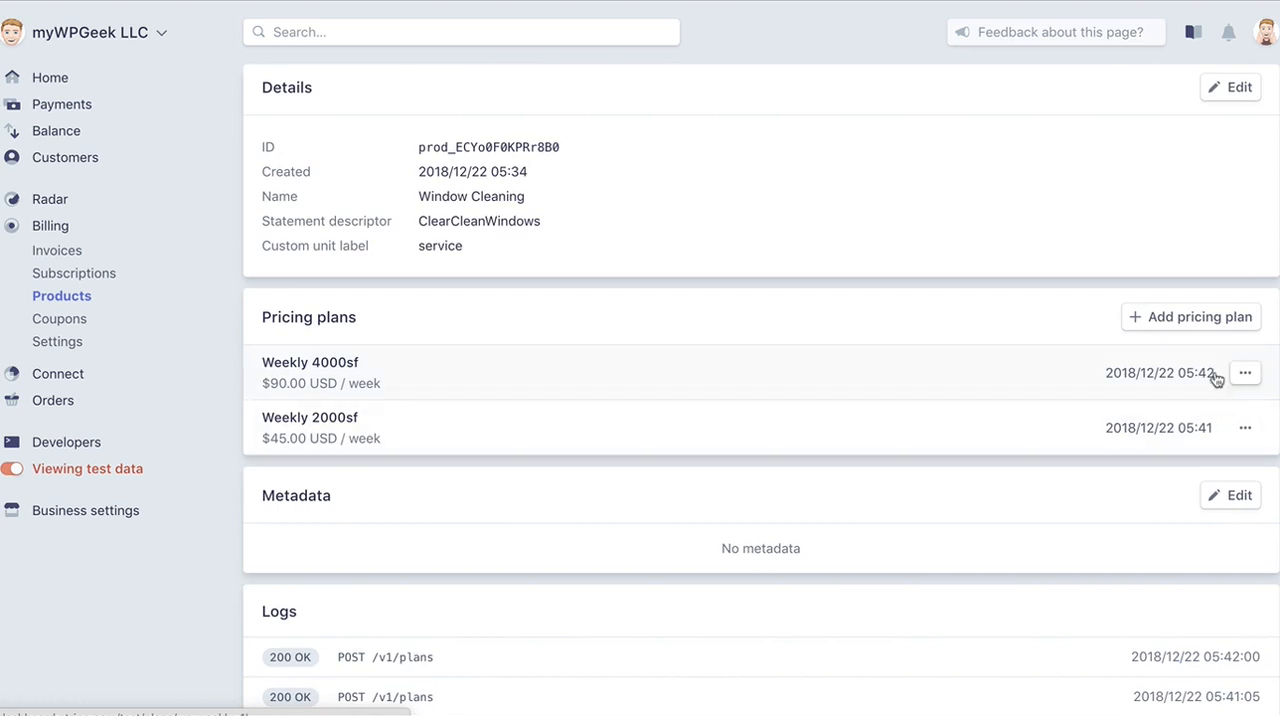
Open the products list in a new browser tab.
{"action": "right_click", "coordinate": [84, 293]}
{"action": "left_click", "coordinate": [178, 296]}
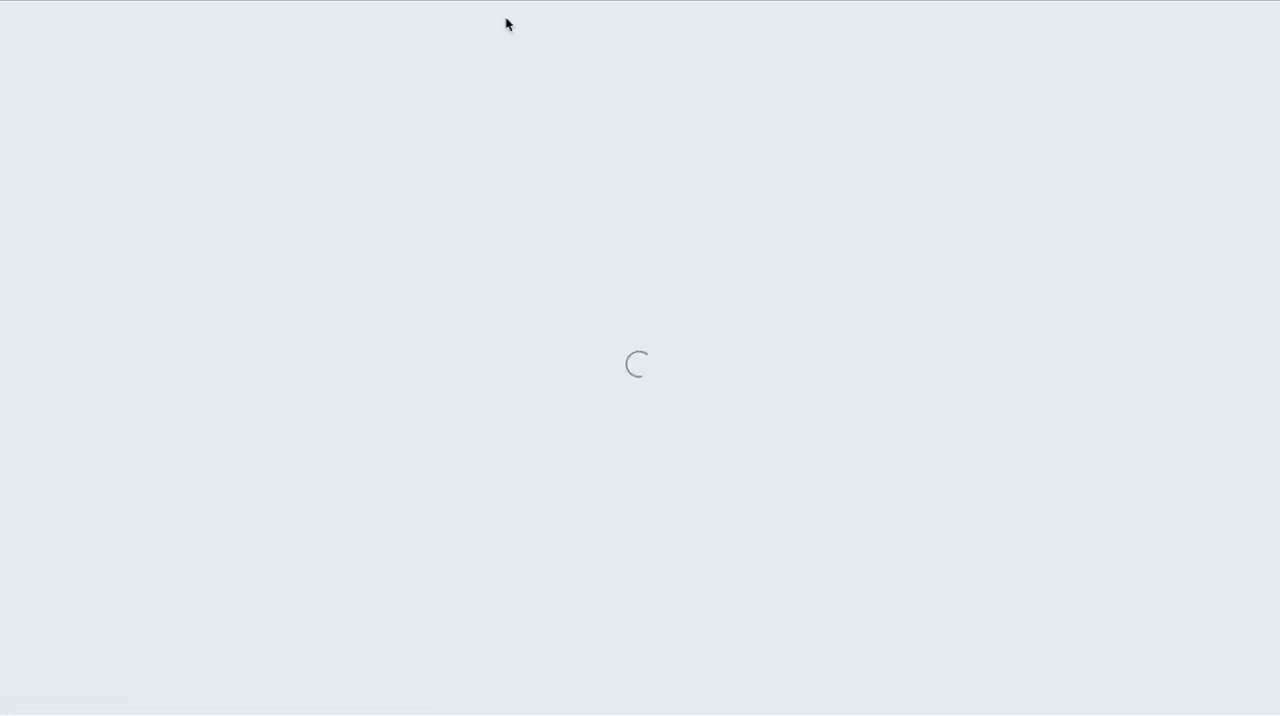
Switch the products list in the new browser tab from test data to live data.
{"action": "left_click", "coordinate": [500, 1]}
{"action": "left_click", "coordinate": [500, 1]}
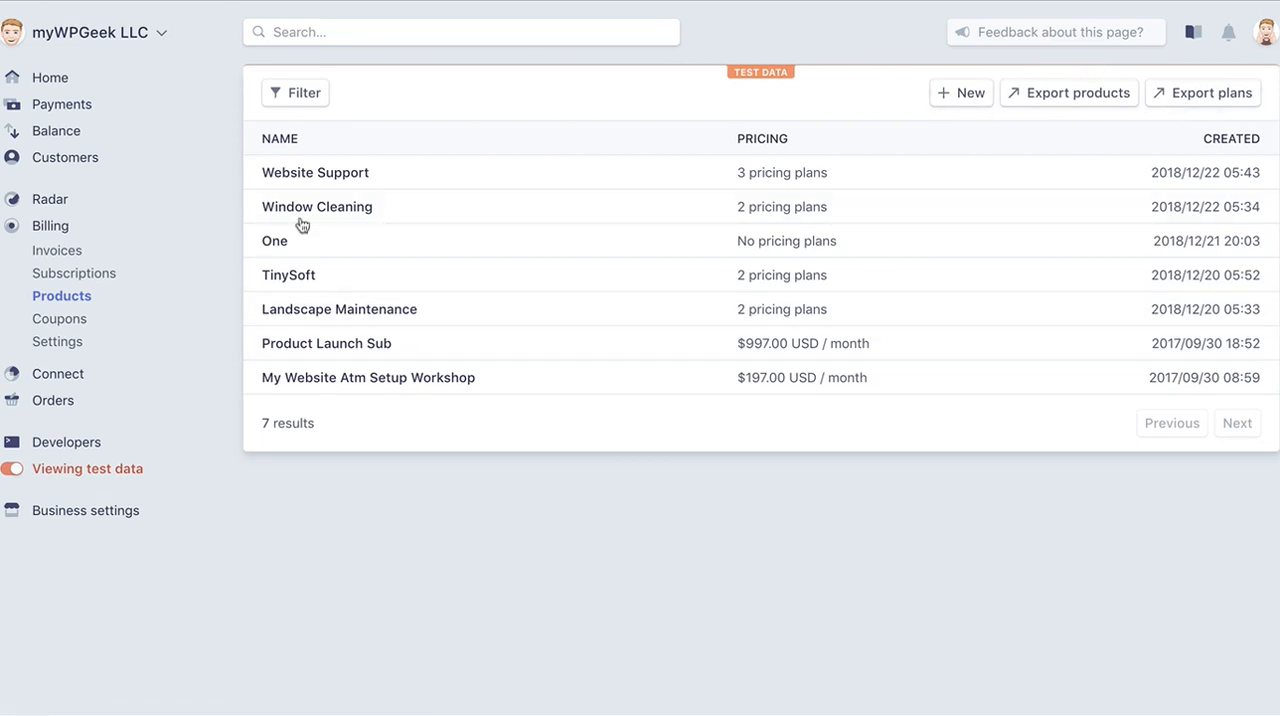
{"action": "left_click", "coordinate": [92, 470]}
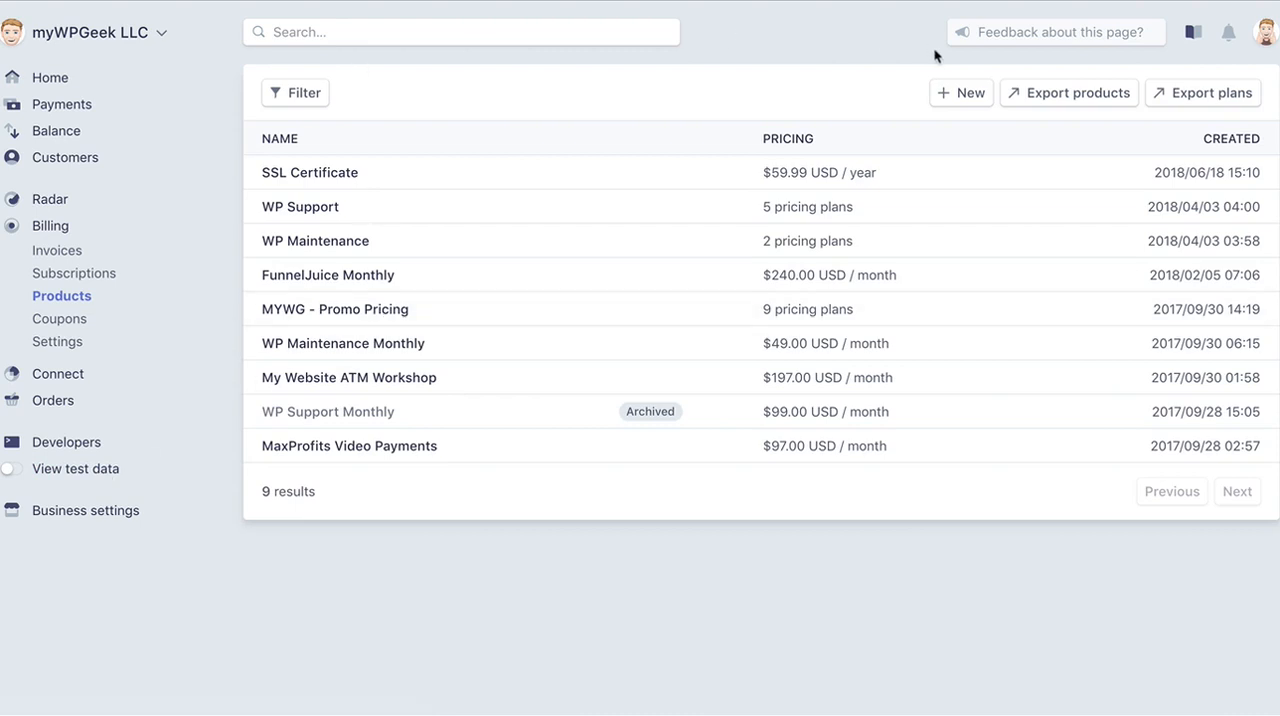
Create a live product named Website Support with the statement descriptor WebGeekSupport.
{"action": "left_click", "coordinate": [963, 93]}
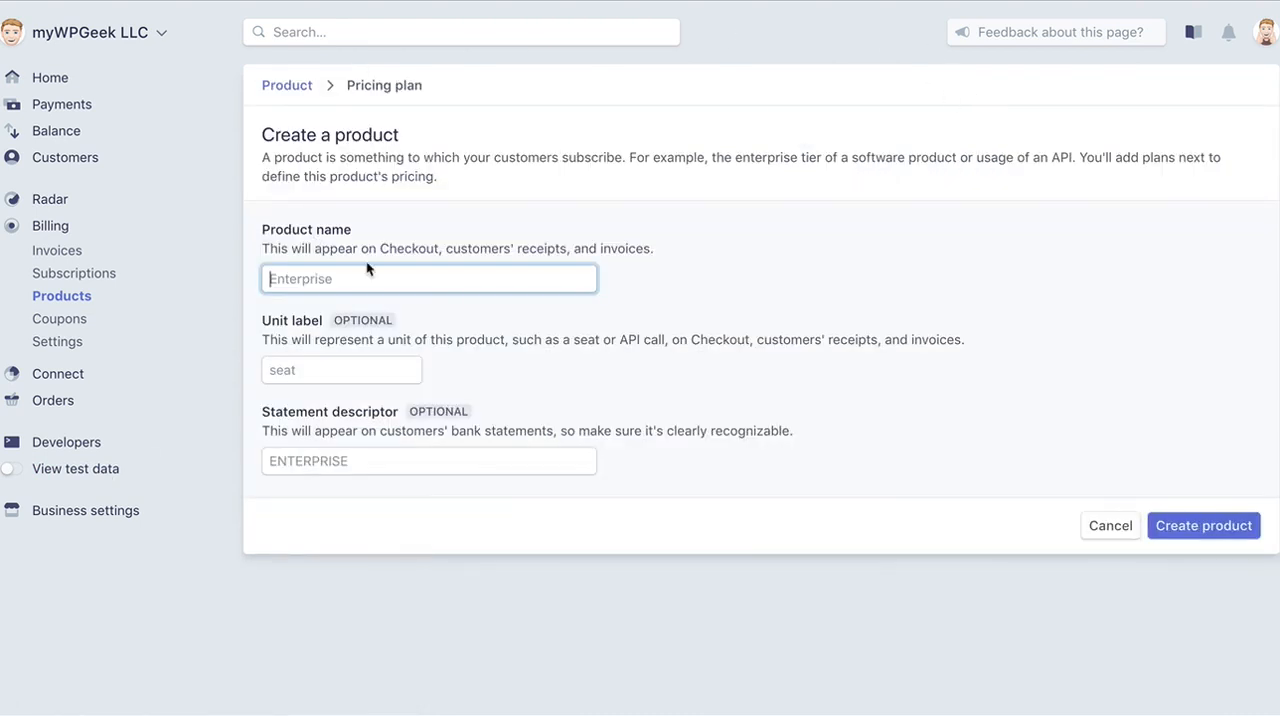
{"action": "type", "text": "Website Support"}
{"action": "left_click", "coordinate": [317, 376]}
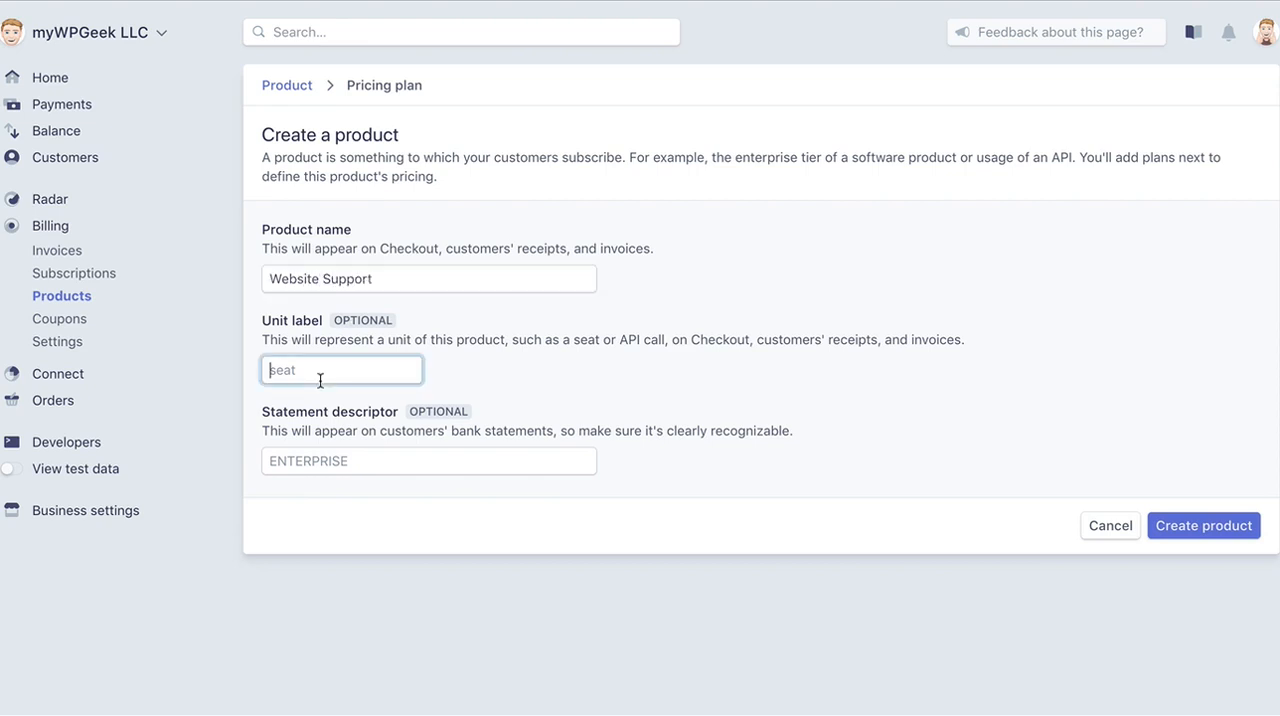
{"action": "left_click", "coordinate": [389, 460]}
{"action": "type", "text": "WebGeek"}
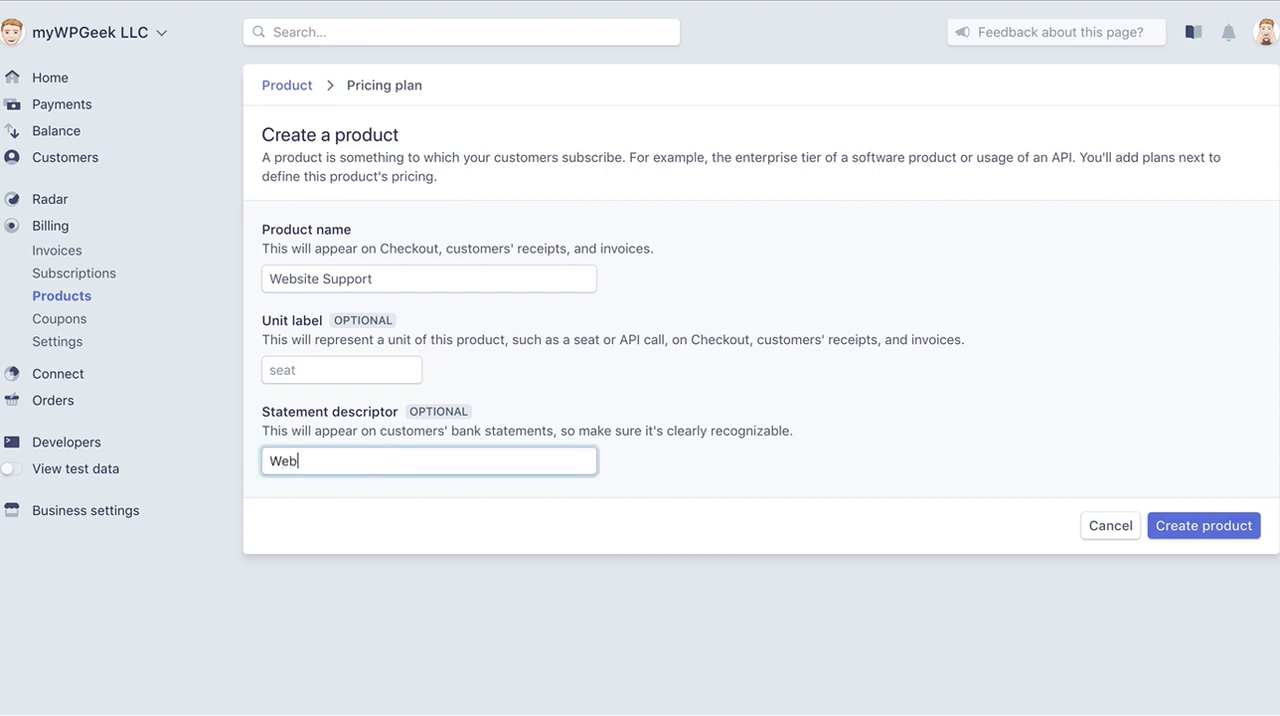
{"action": "type", "text": "Support"}
{"action": "left_click", "coordinate": [1197, 528]}
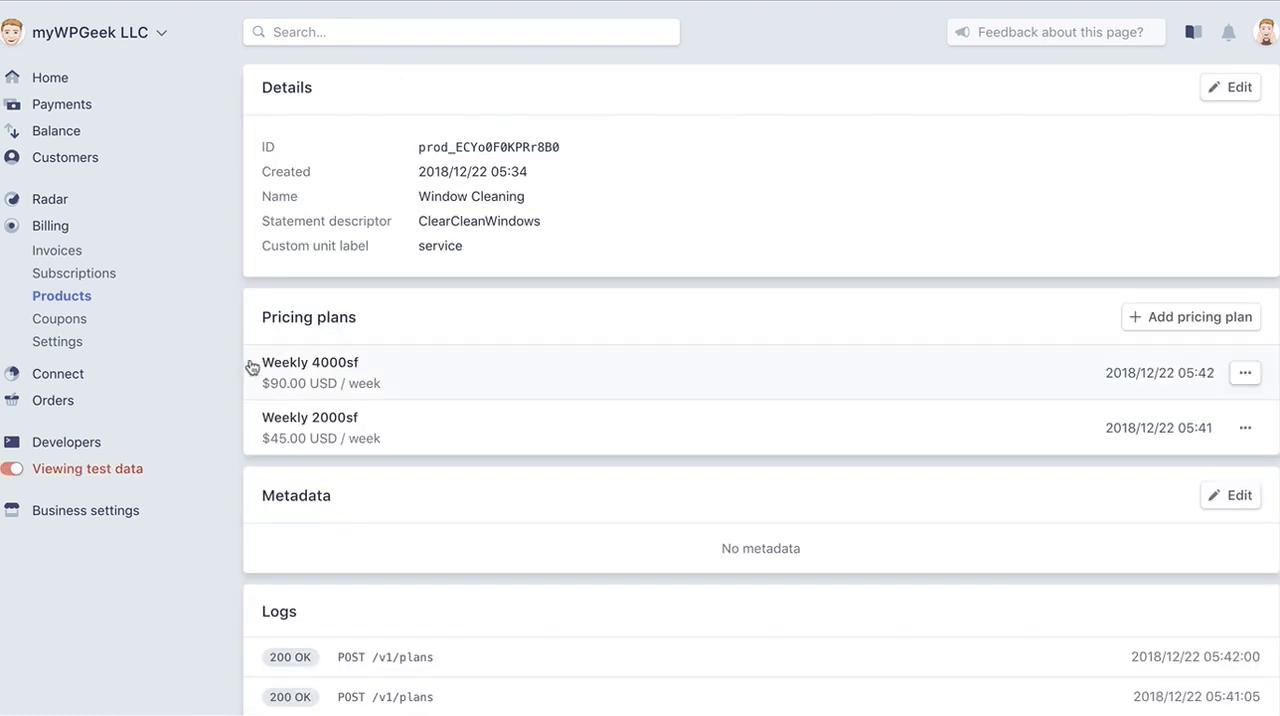
Return to the test data tab, open the Website Support product's Basic plan and copy its plan ID.
{"action": "scroll", "coordinate": [422, 433], "scroll_direction": "up", "scroll_amount": 1}
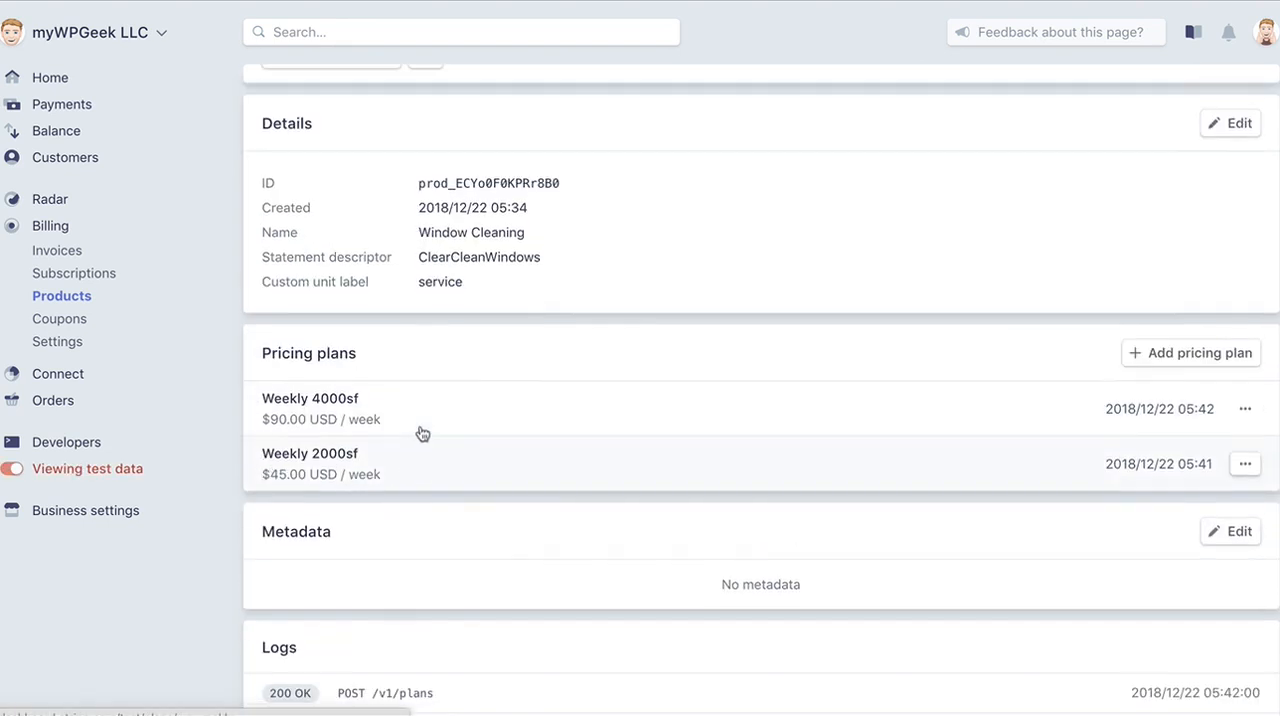
{"action": "left_click", "coordinate": [80, 302]}
{"action": "left_click", "coordinate": [340, 176]}
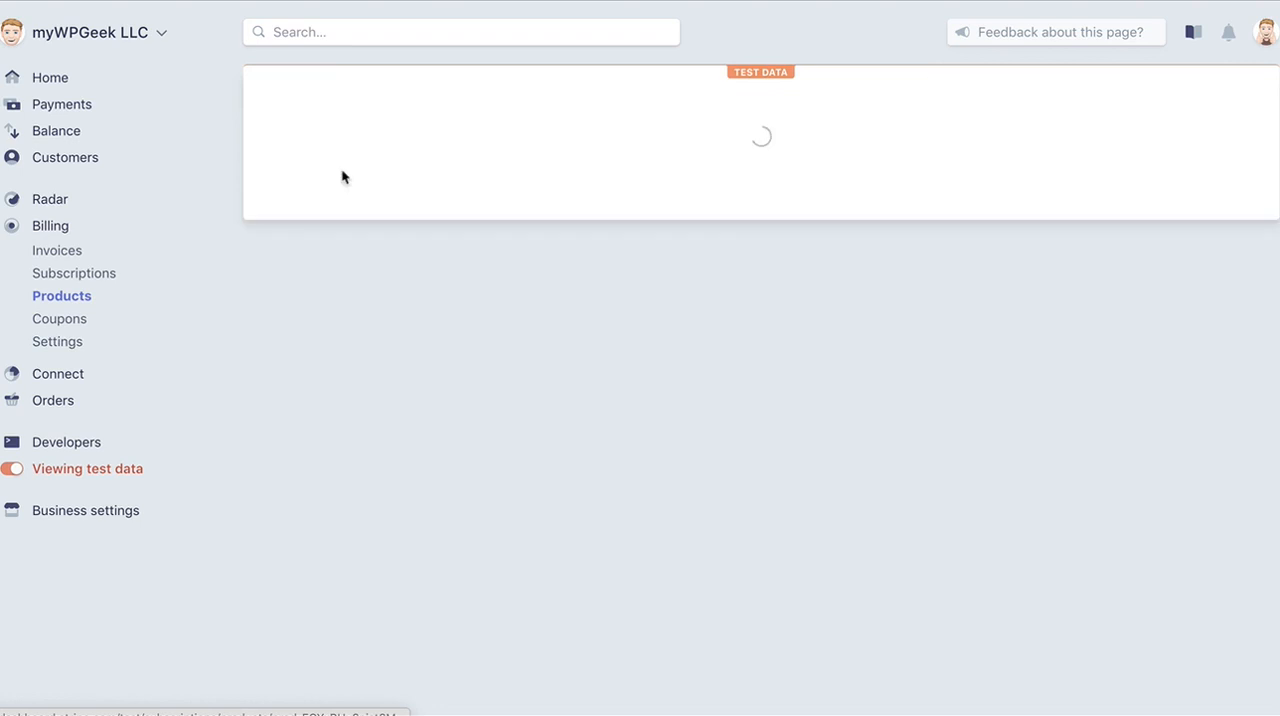
{"action": "scroll", "coordinate": [287, 546], "scroll_direction": "down", "scroll_amount": 1}
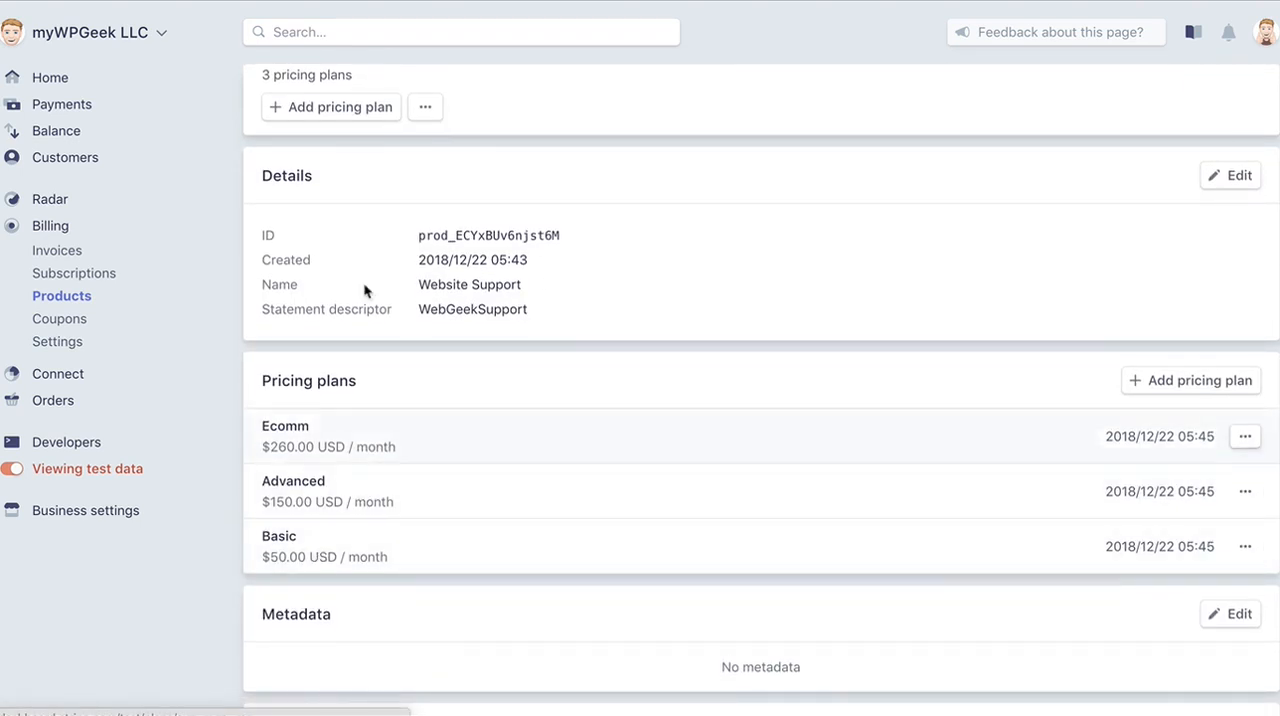
{"action": "left_click", "coordinate": [846, 541]}
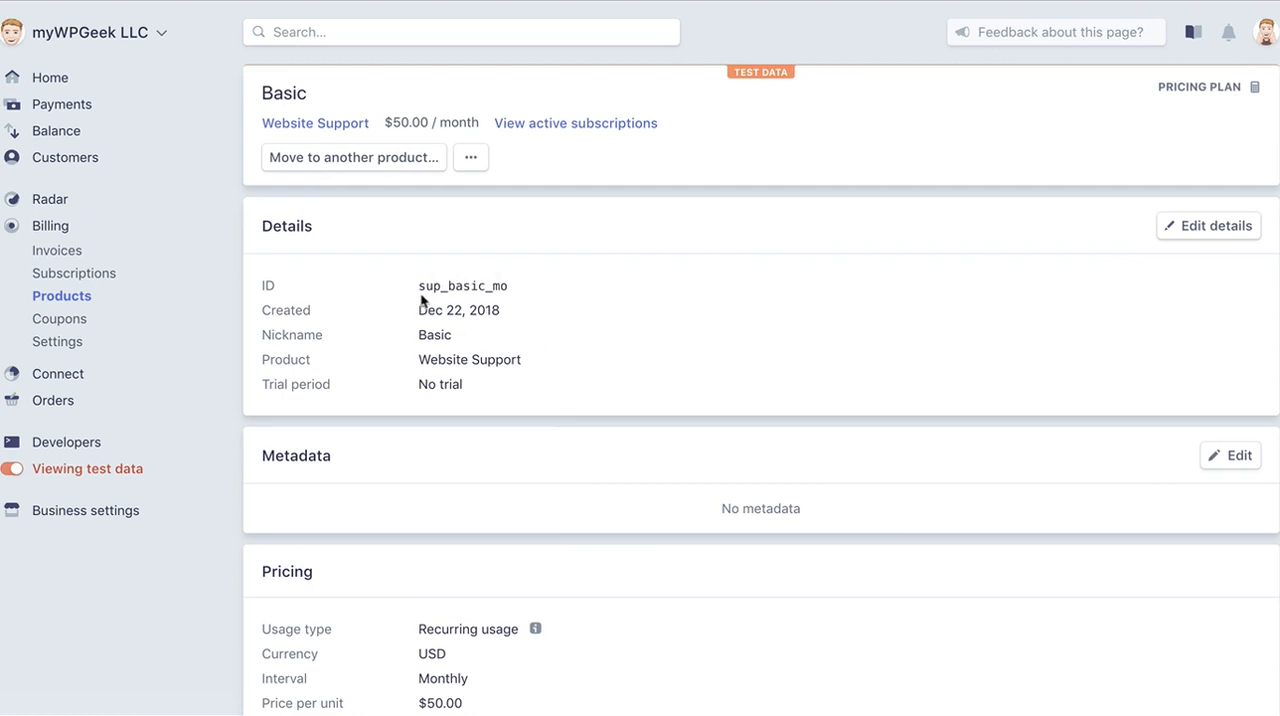
{"action": "left_click_drag", "start_coordinate": [416, 292], "coordinate": [516, 291]}
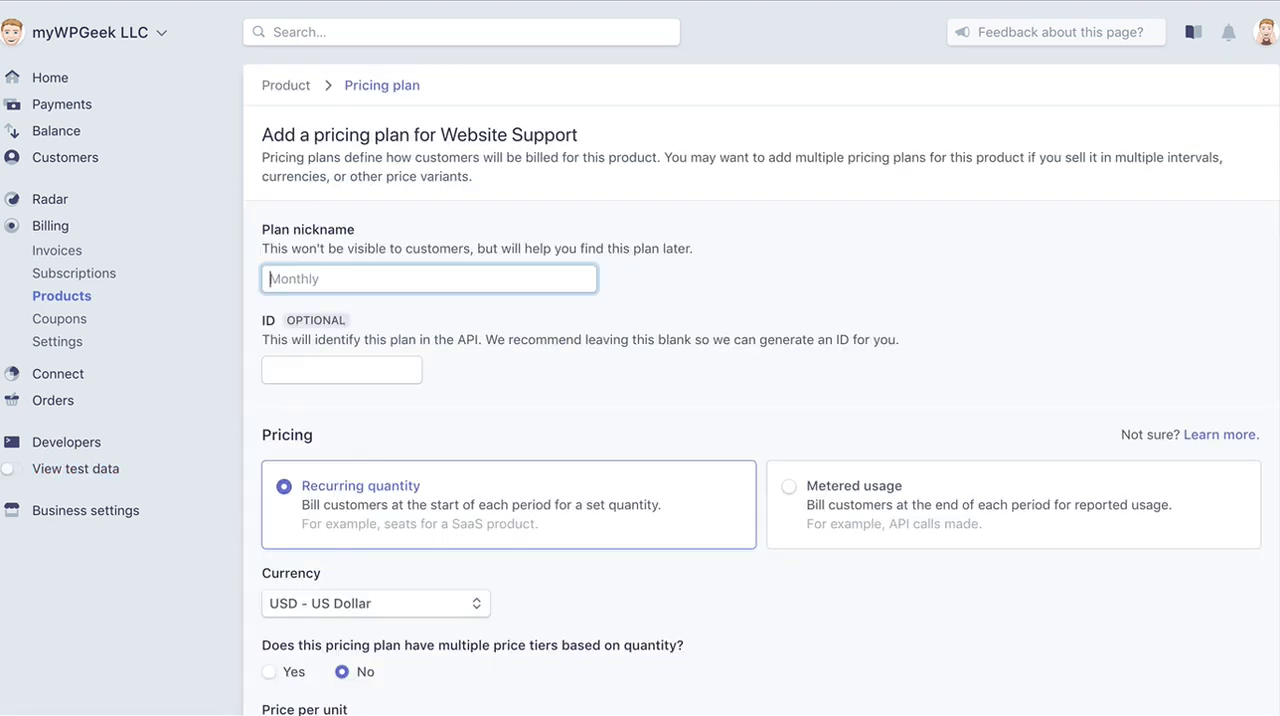
Give the live Website Support pricing plan the nickname Basic and the ID sup_basic_mo.
{"action": "type", "text": "Basic"}
{"action": "key", "text": "Tab"}
{"action": "type", "text": "sup_basic_mo"}
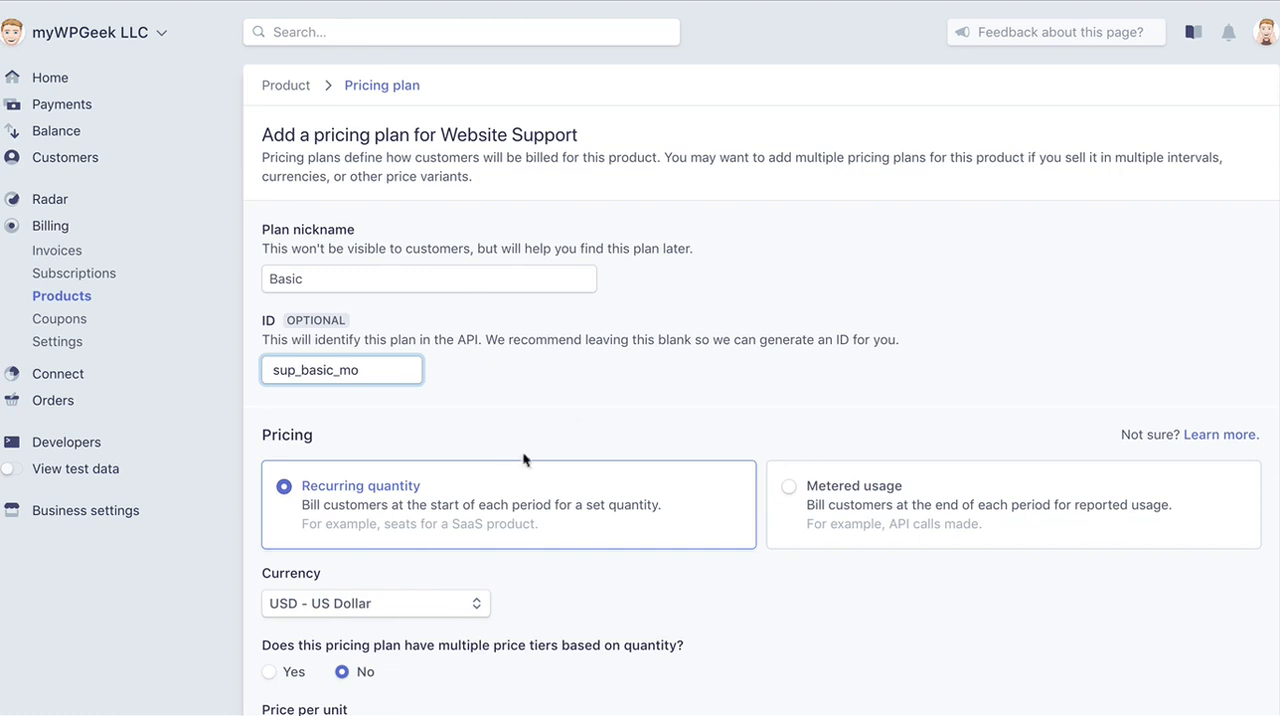
Set the Basic plan's price per unit to $50.00 and add the plan with monthly billing.
{"action": "scroll", "coordinate": [524, 459], "scroll_direction": "down", "scroll_amount": 5}
{"action": "left_click", "coordinate": [287, 509]}
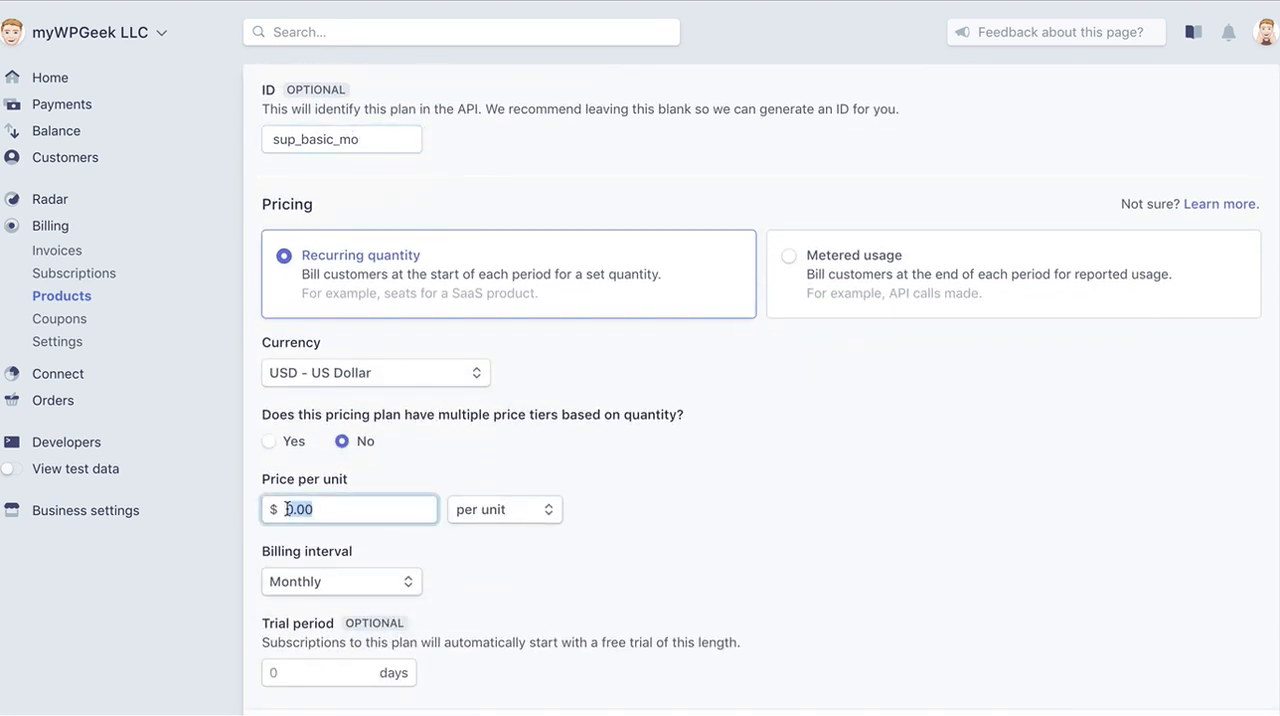
{"action": "type", "text": "50.00"}
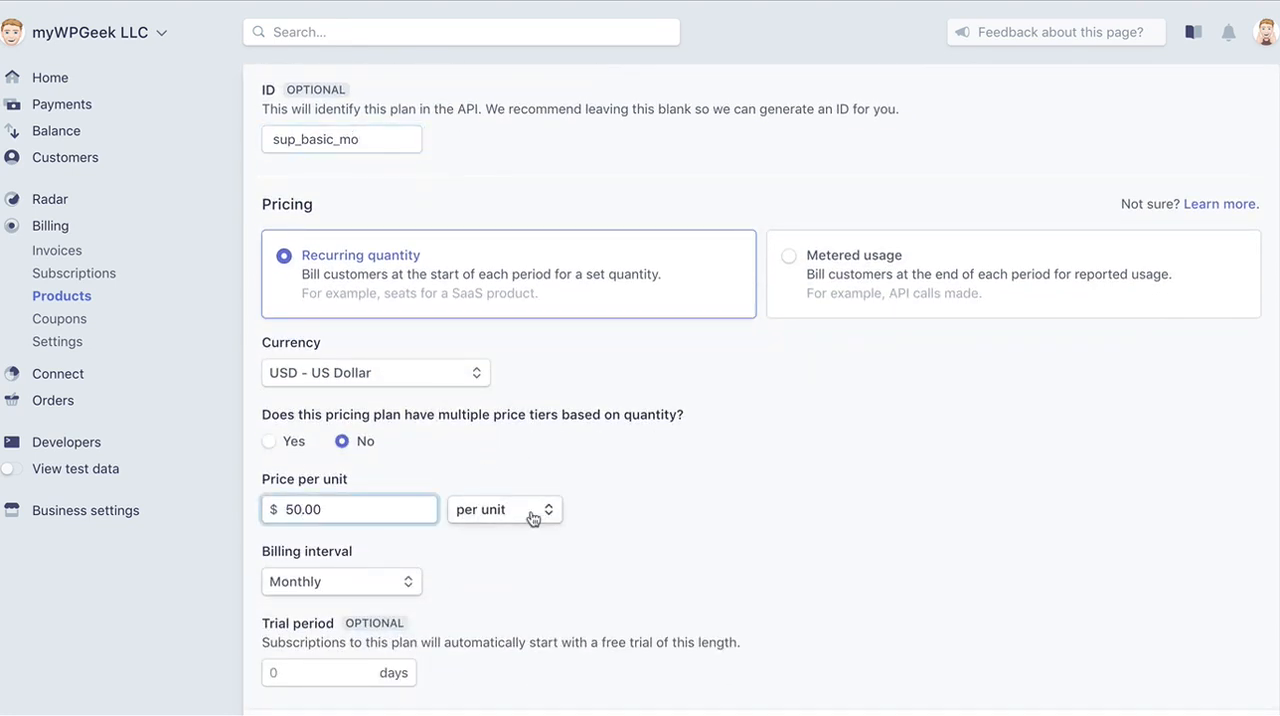
{"action": "scroll", "coordinate": [540, 515], "scroll_direction": "down", "scroll_amount": 2}
{"action": "scroll", "coordinate": [850, 554], "scroll_direction": "down", "scroll_amount": 2}
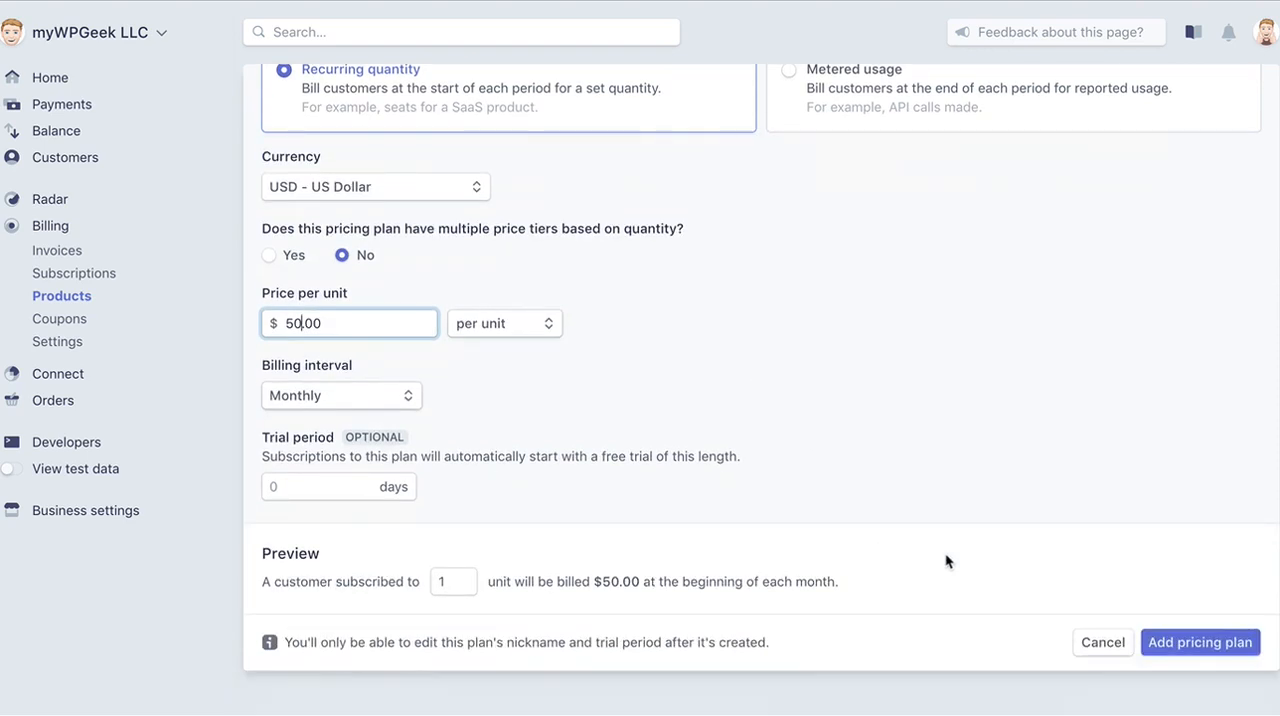
{"action": "left_click", "coordinate": [1176, 648]}
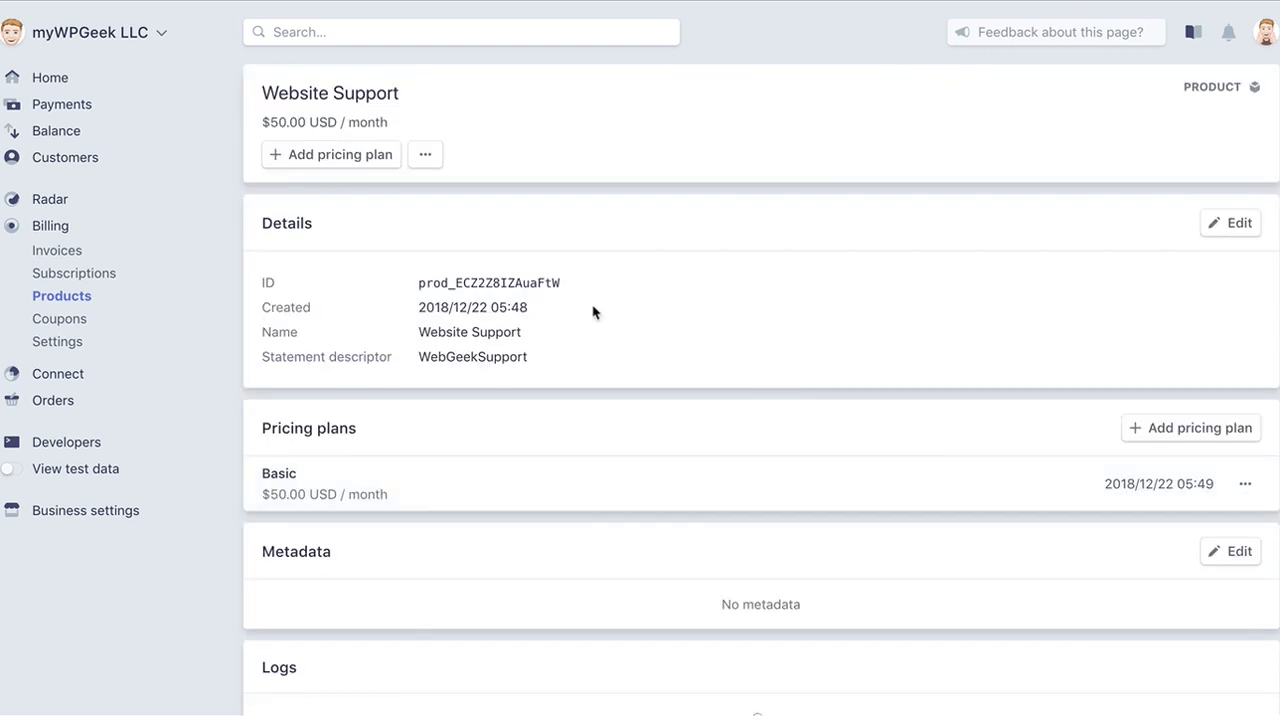
Start a second pricing plan for the live Website Support product.
{"action": "scroll", "coordinate": [597, 470], "scroll_direction": "down", "scroll_amount": 3}
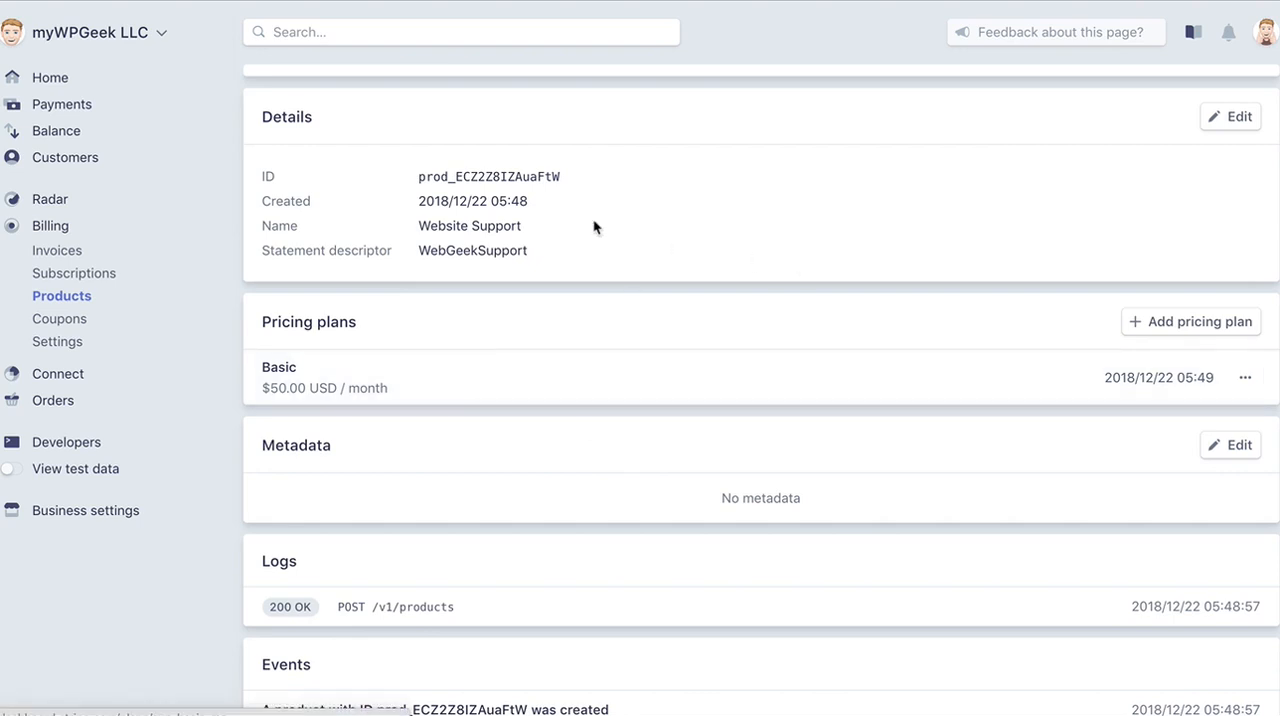
{"action": "scroll", "coordinate": [590, 220], "scroll_direction": "up", "scroll_amount": 1}
{"action": "left_click", "coordinate": [370, 160]}
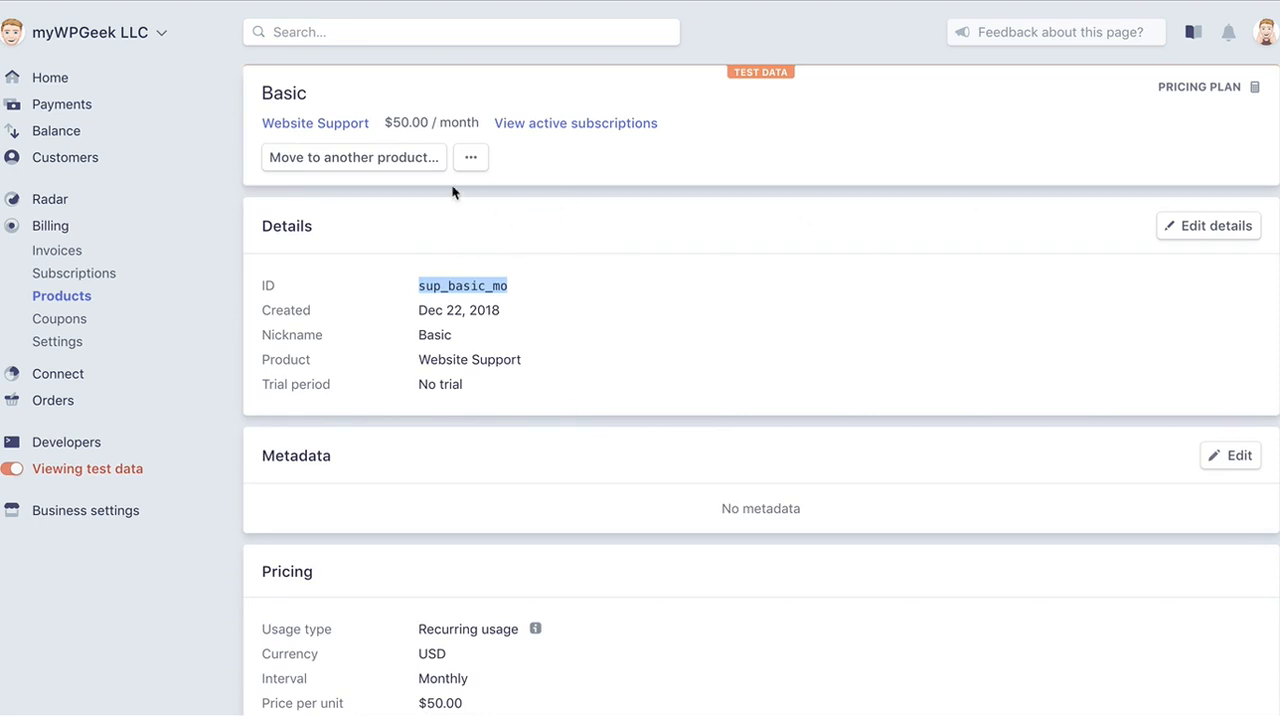
In the test data tab, open the Website Support product's Advanced plan and copy its plan ID.
{"action": "left_click", "coordinate": [471, 157]}
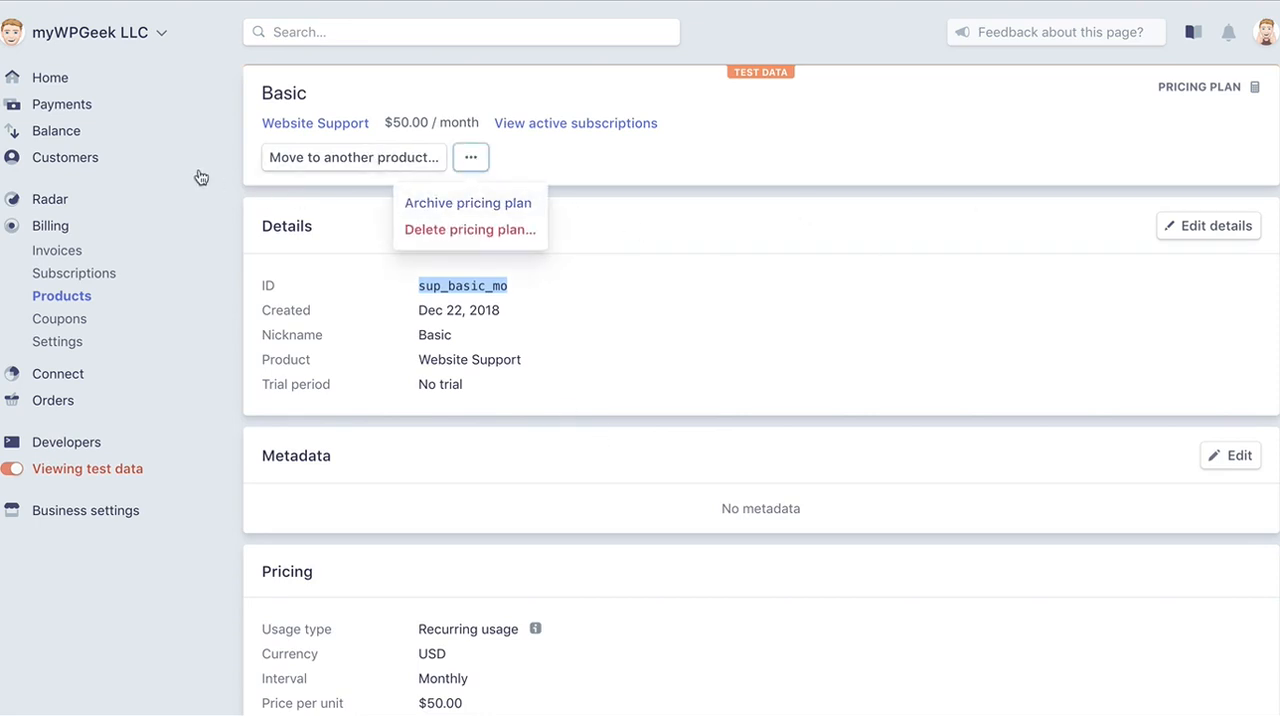
{"action": "left_click", "coordinate": [65, 157]}
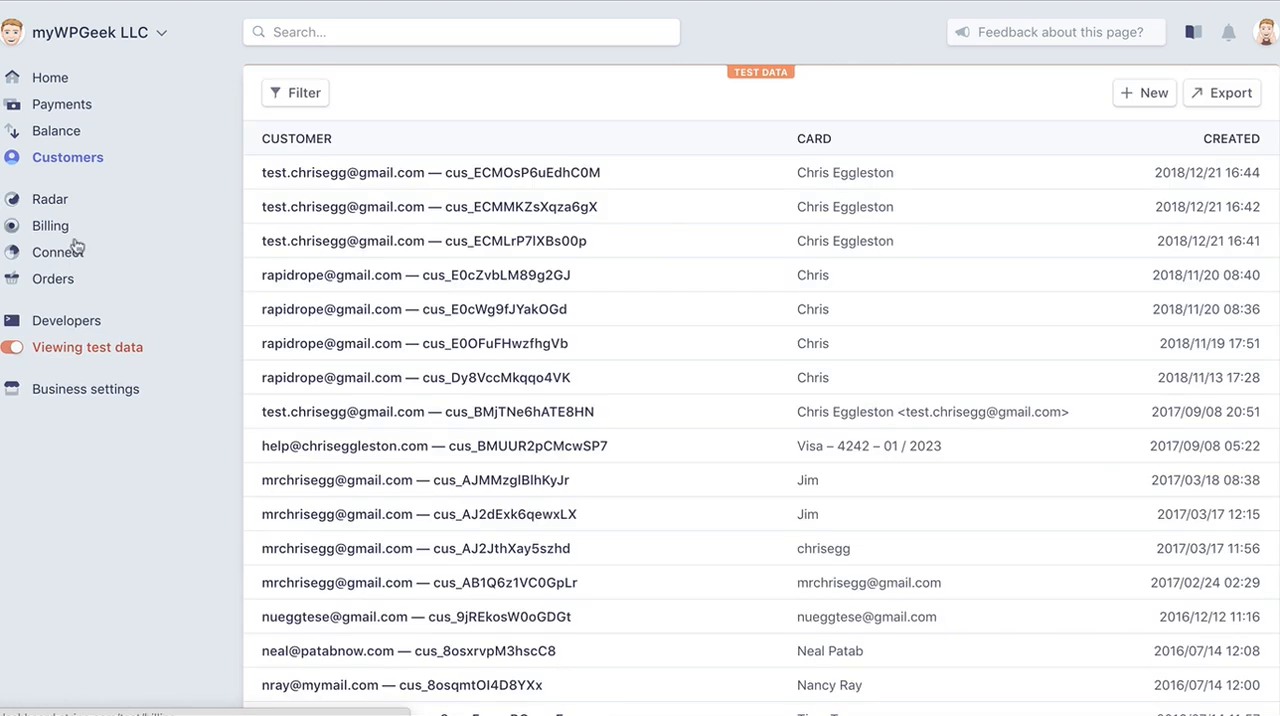
{"action": "left_click", "coordinate": [70, 230]}
{"action": "left_click", "coordinate": [60, 296]}
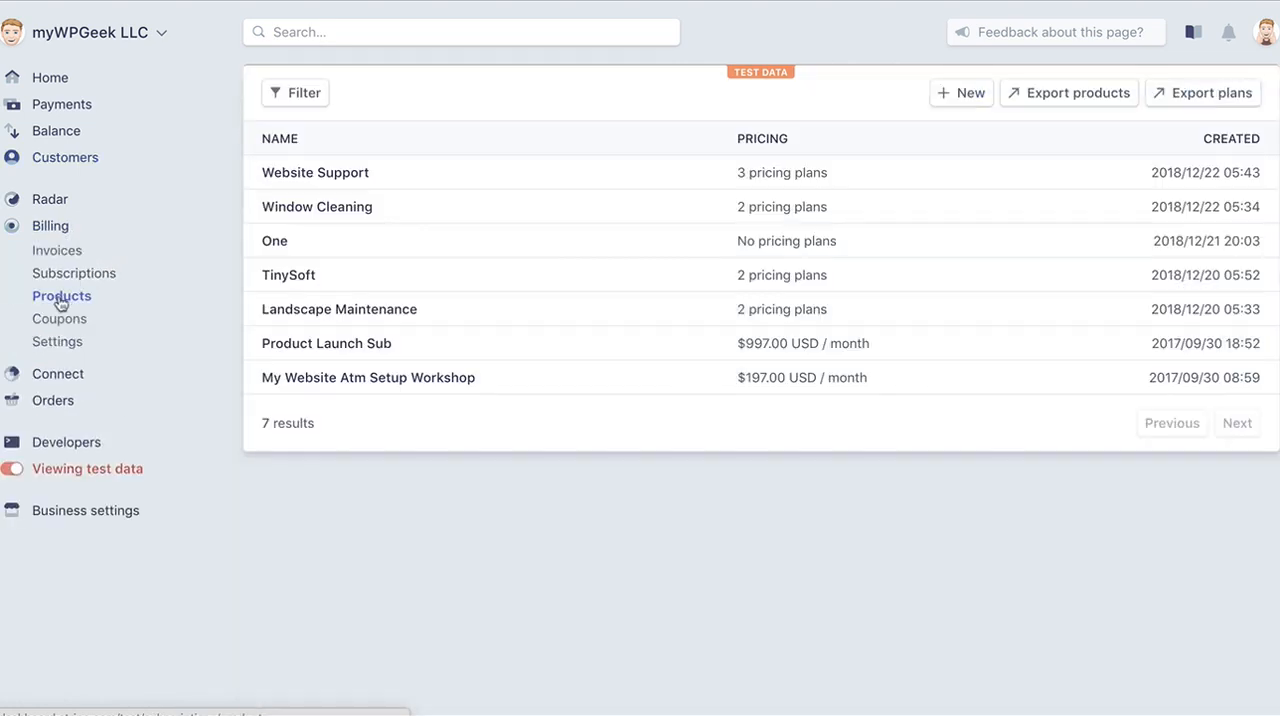
{"action": "left_click", "coordinate": [348, 186]}
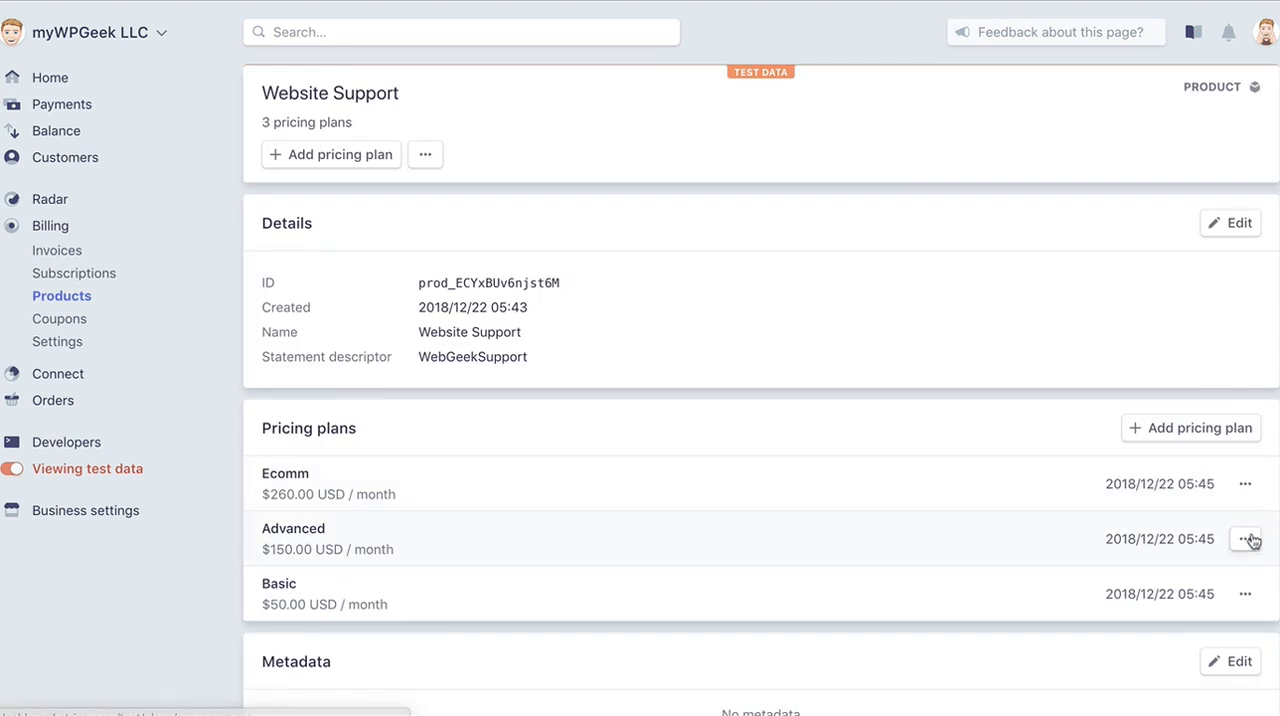
{"action": "left_click", "coordinate": [298, 540]}
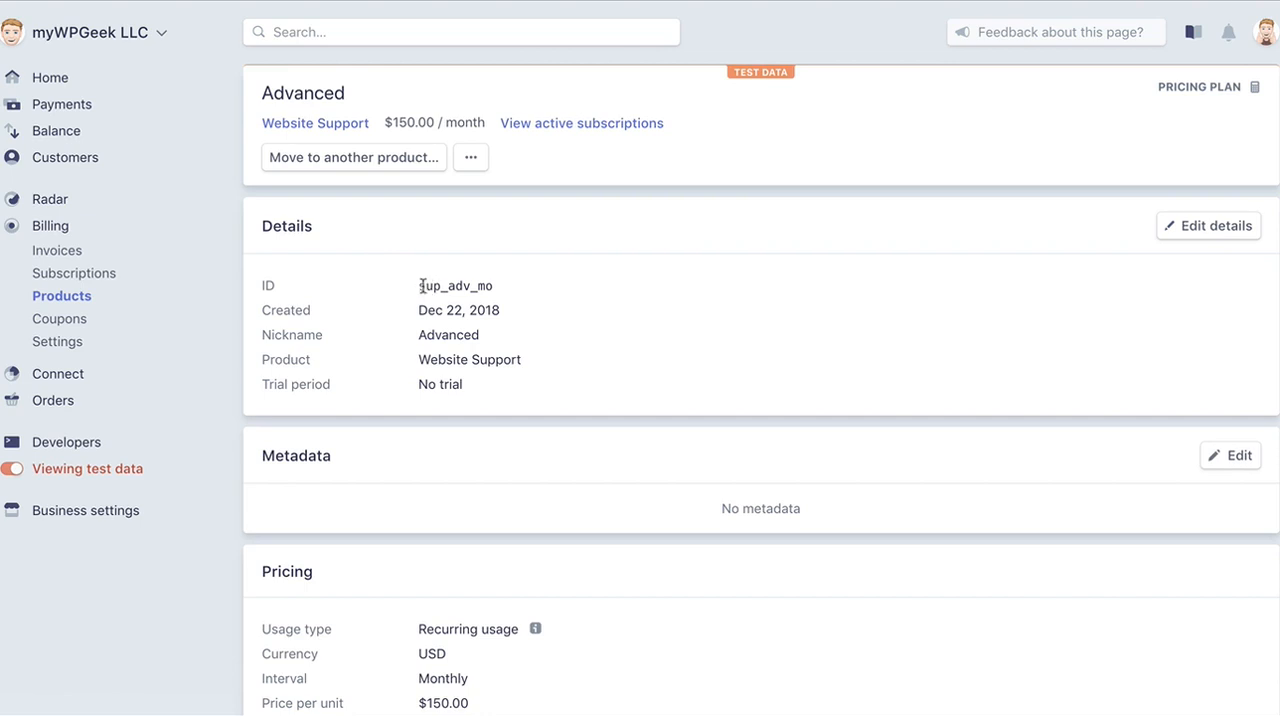
{"action": "double_click", "coordinate": [446, 286]}
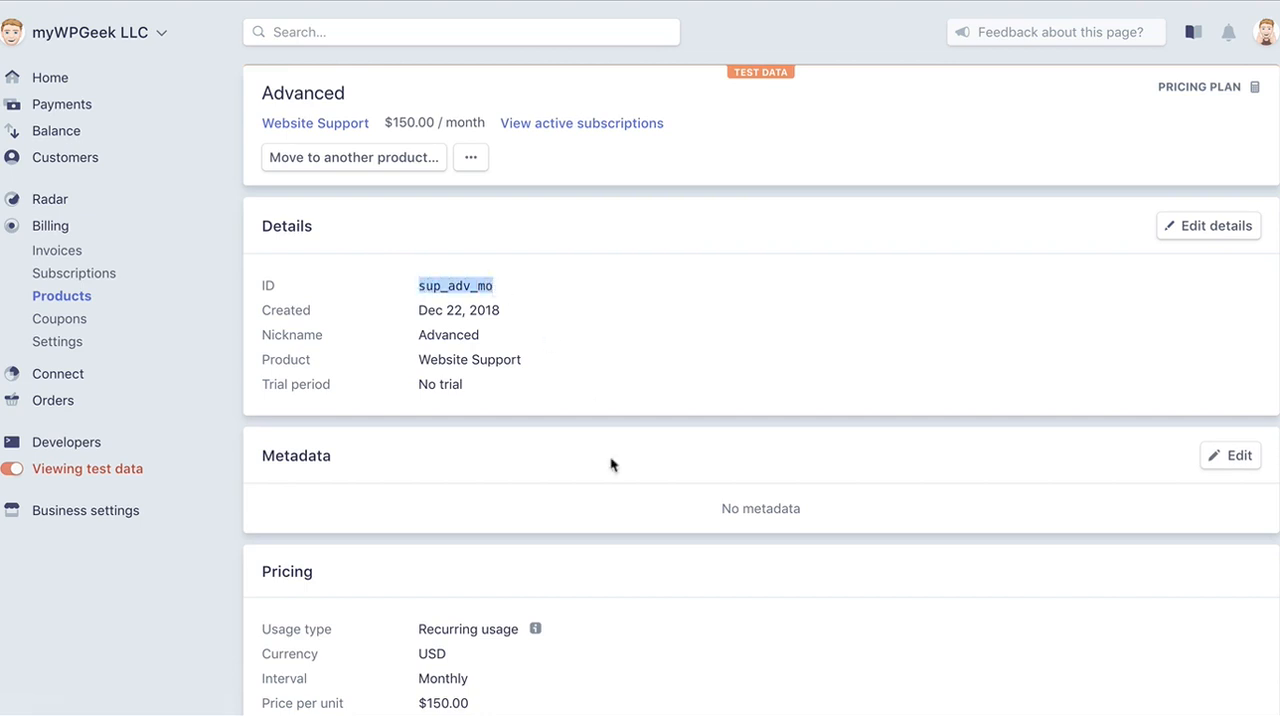
{"action": "scroll", "coordinate": [612, 532], "scroll_direction": "down", "scroll_amount": 2}
{"action": "scroll", "coordinate": [614, 534], "scroll_direction": "up", "scroll_amount": 1}
{"action": "scroll", "coordinate": [613, 533], "scroll_direction": "up", "scroll_amount": 1}
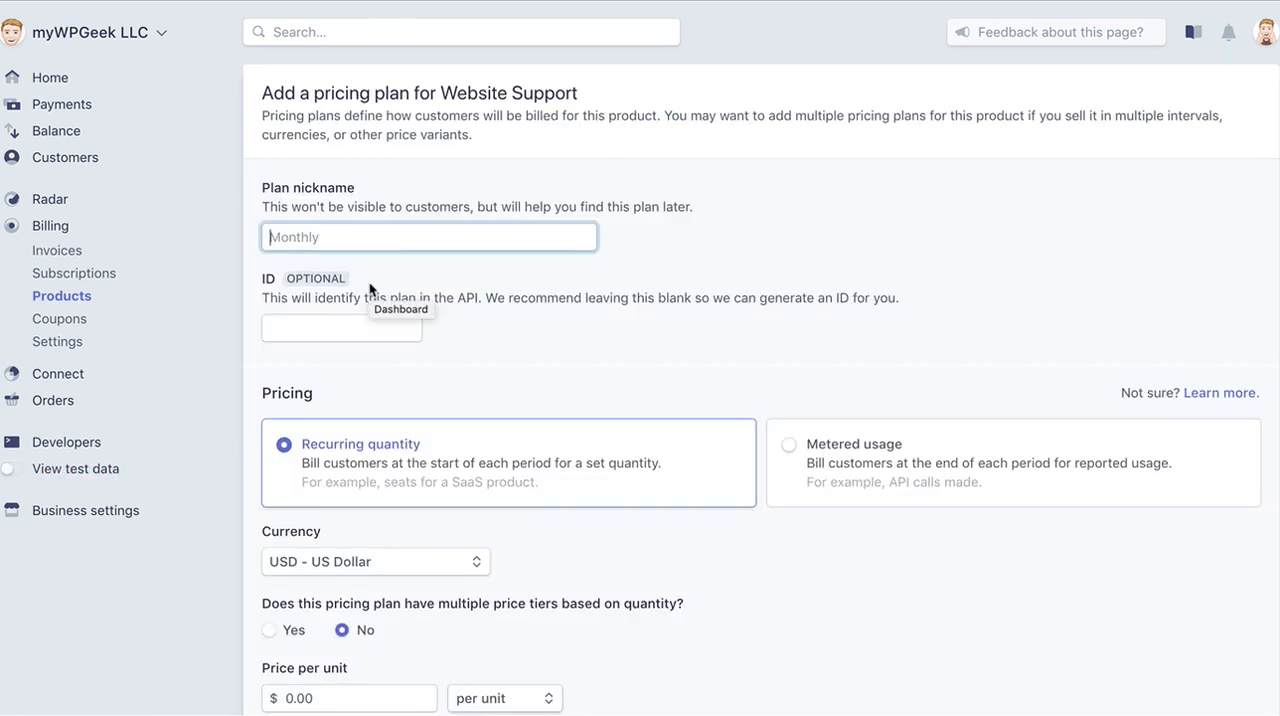
Give the second live Website Support pricing plan the nickname Advanced and the ID sup_adv_mo.
{"action": "type", "text": "Advanec"}
{"action": "key", "text": "BackSpace"}
{"action": "key", "text": "BackSpace"}
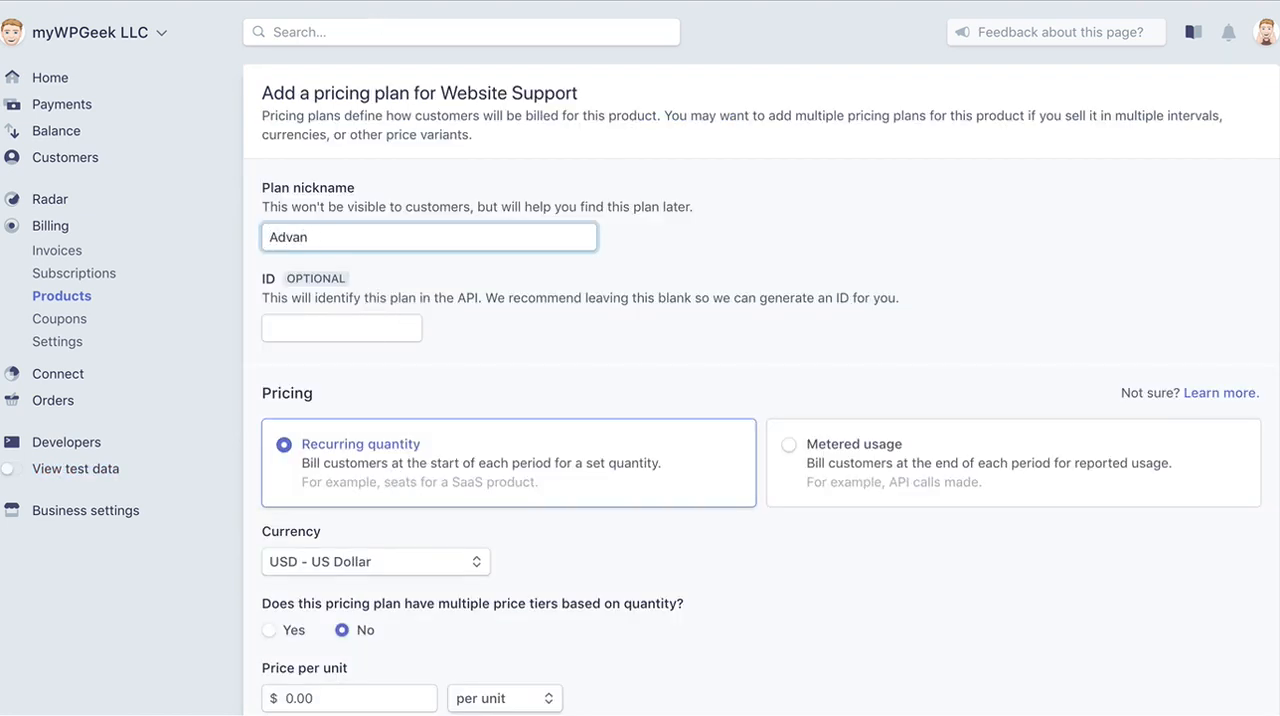
{"action": "type", "text": "ced"}
{"action": "key", "text": "Tab"}
{"action": "type", "text": "sup_adv_mo"}
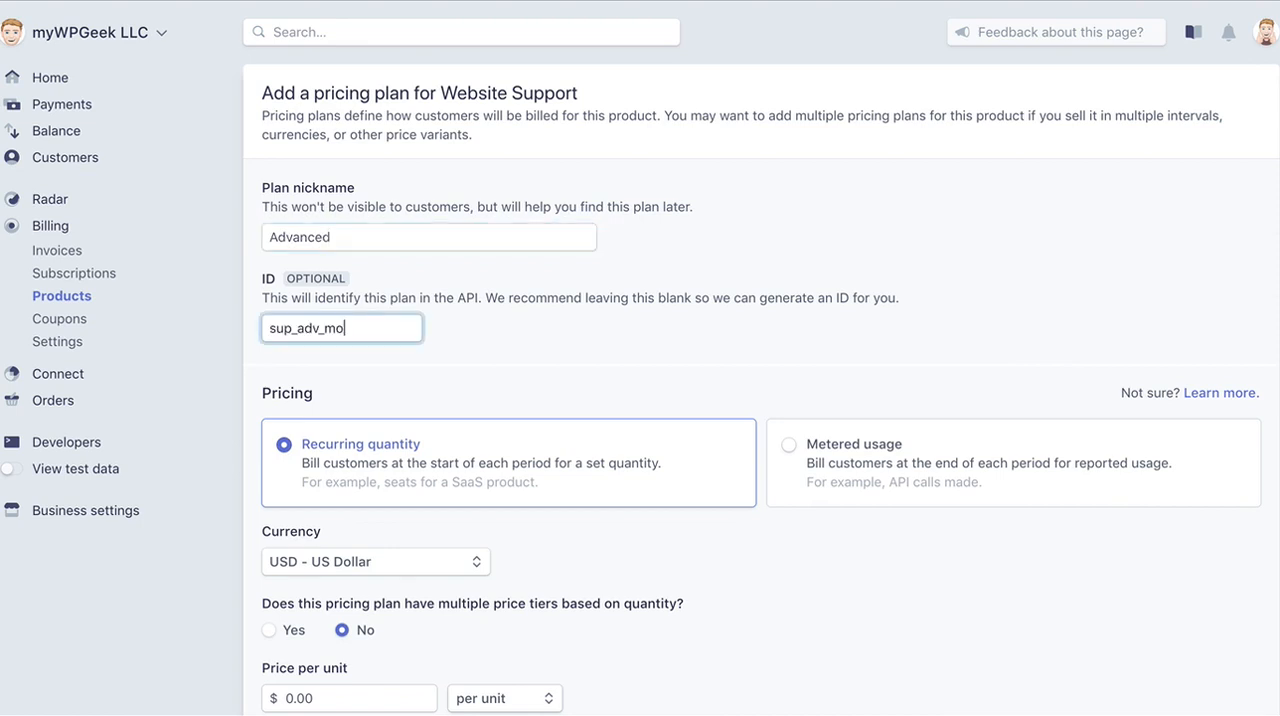
Set the Advanced plan's price per unit to $150.00 and add the plan with monthly billing.
{"action": "scroll", "coordinate": [379, 525], "scroll_direction": "down", "scroll_amount": 2}
{"action": "left_click", "coordinate": [282, 576]}
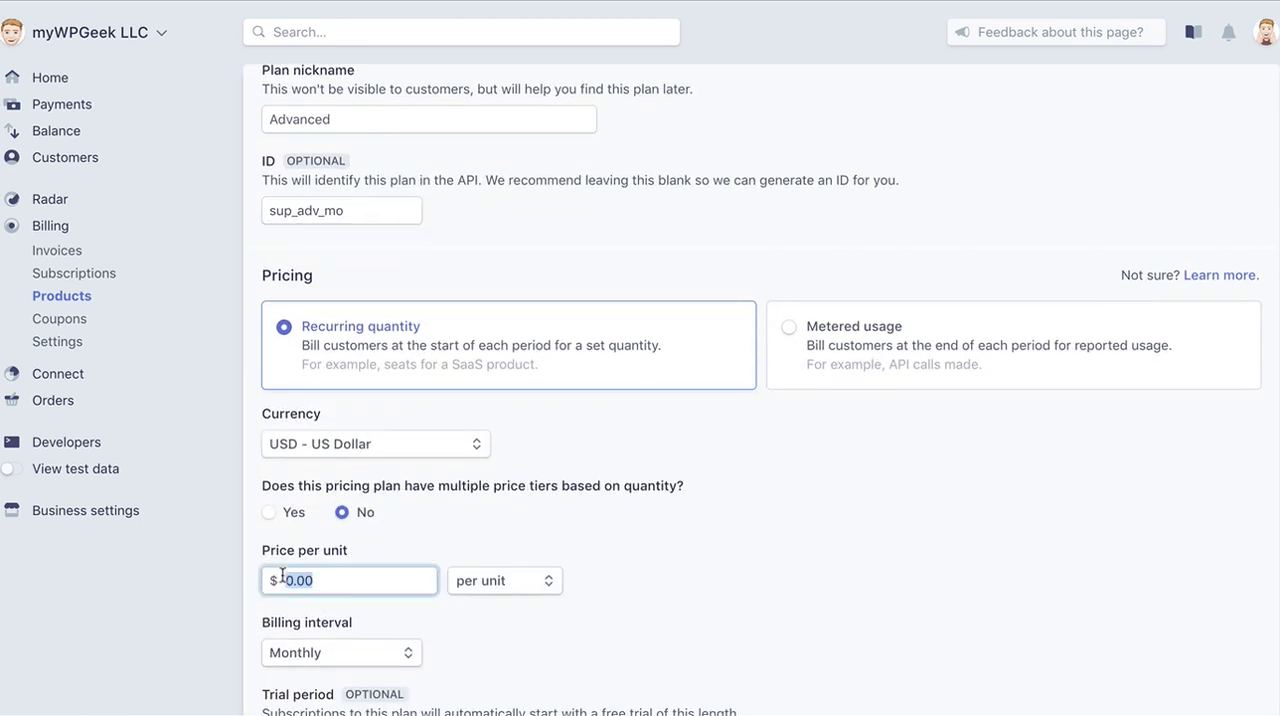
{"action": "type", "text": "150"}
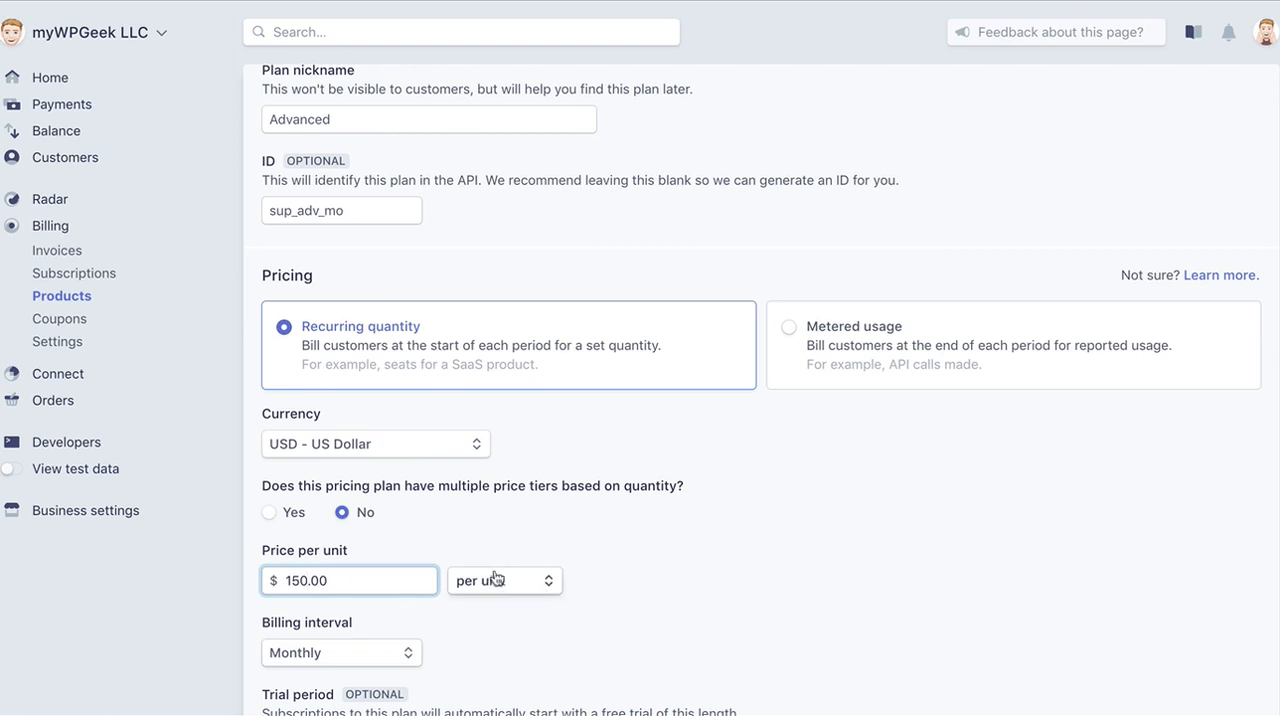
{"action": "scroll", "coordinate": [500, 578], "scroll_direction": "down", "scroll_amount": 4}
{"action": "left_click", "coordinate": [1200, 642]}
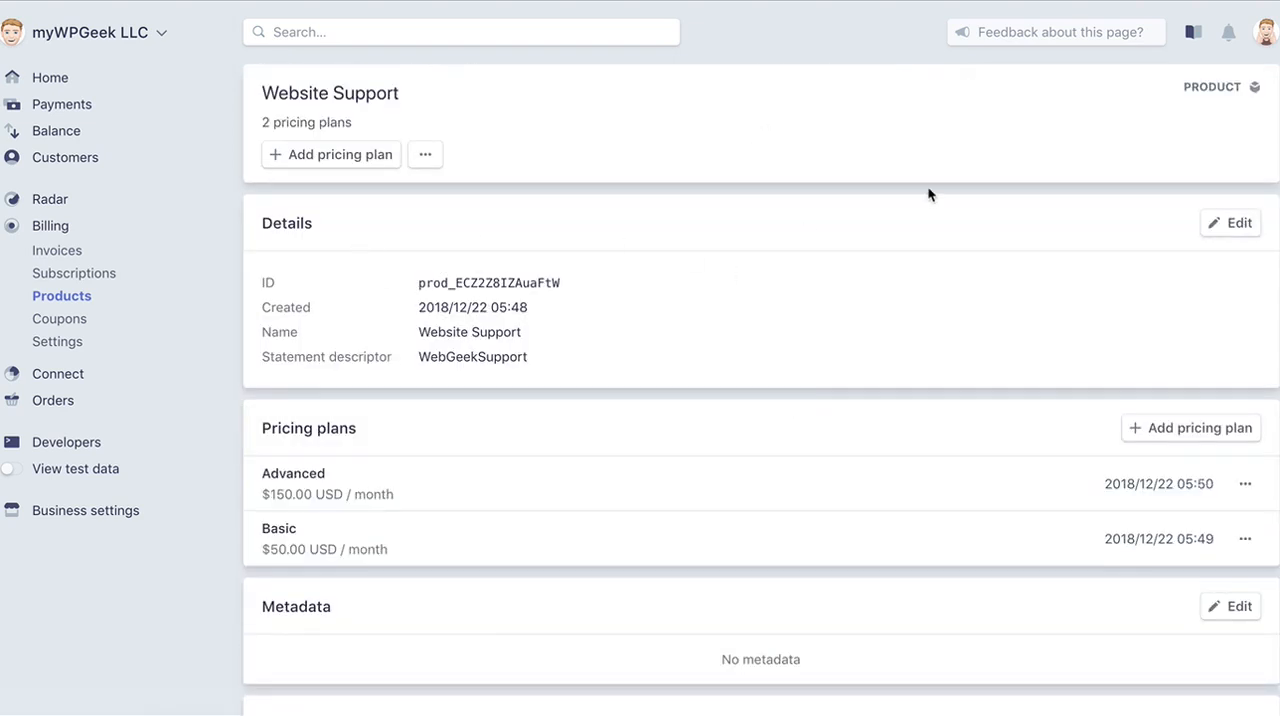
Start a third live Website Support pricing plan and copy the plan ID of the test product's Ecomm plan.
{"action": "left_click", "coordinate": [1194, 431]}
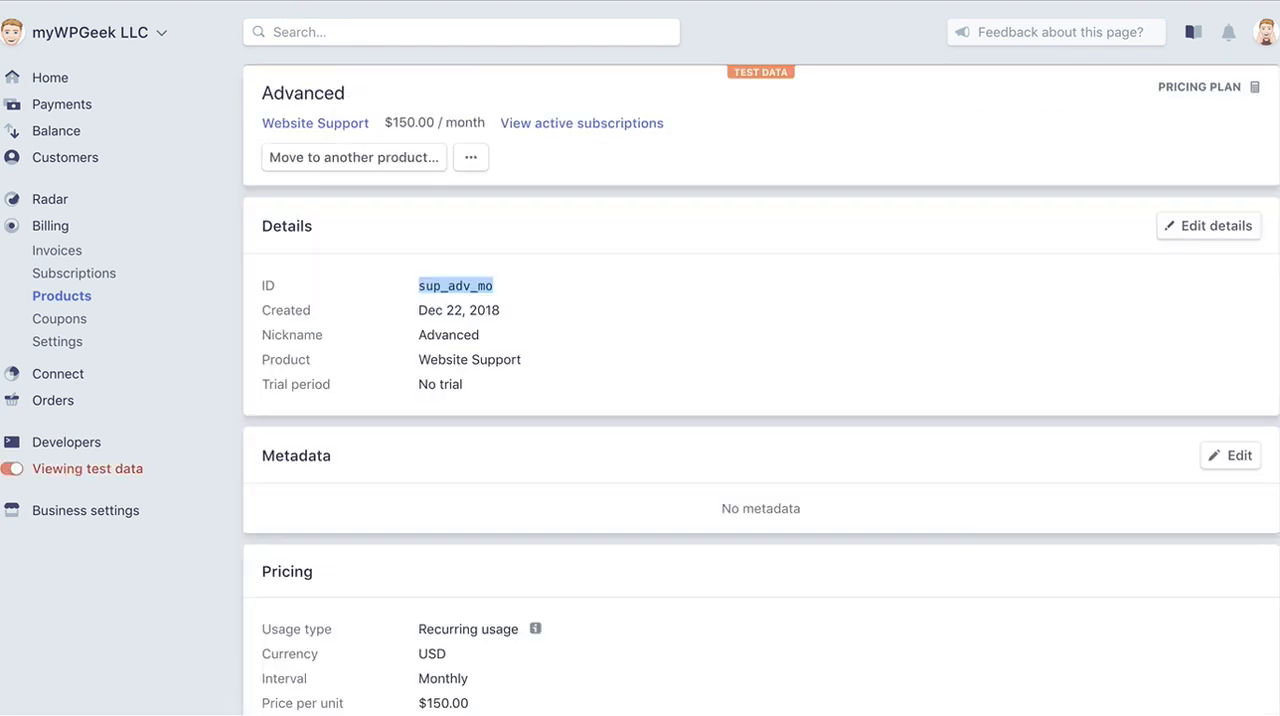
{"action": "scroll", "coordinate": [482, 253], "scroll_direction": "down", "scroll_amount": 3}
{"action": "scroll", "coordinate": [482, 253], "scroll_direction": "up", "scroll_amount": 3}
{"action": "left_click", "coordinate": [345, 124]}
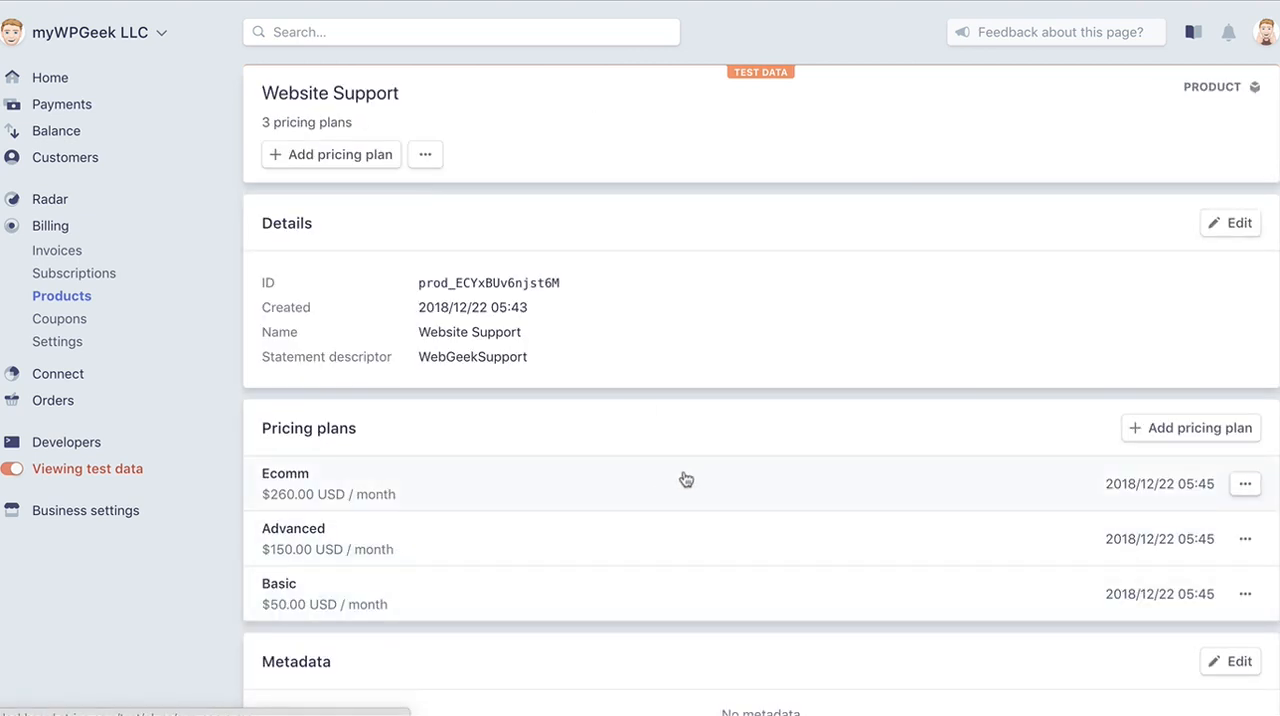
{"action": "left_click", "coordinate": [1068, 483]}
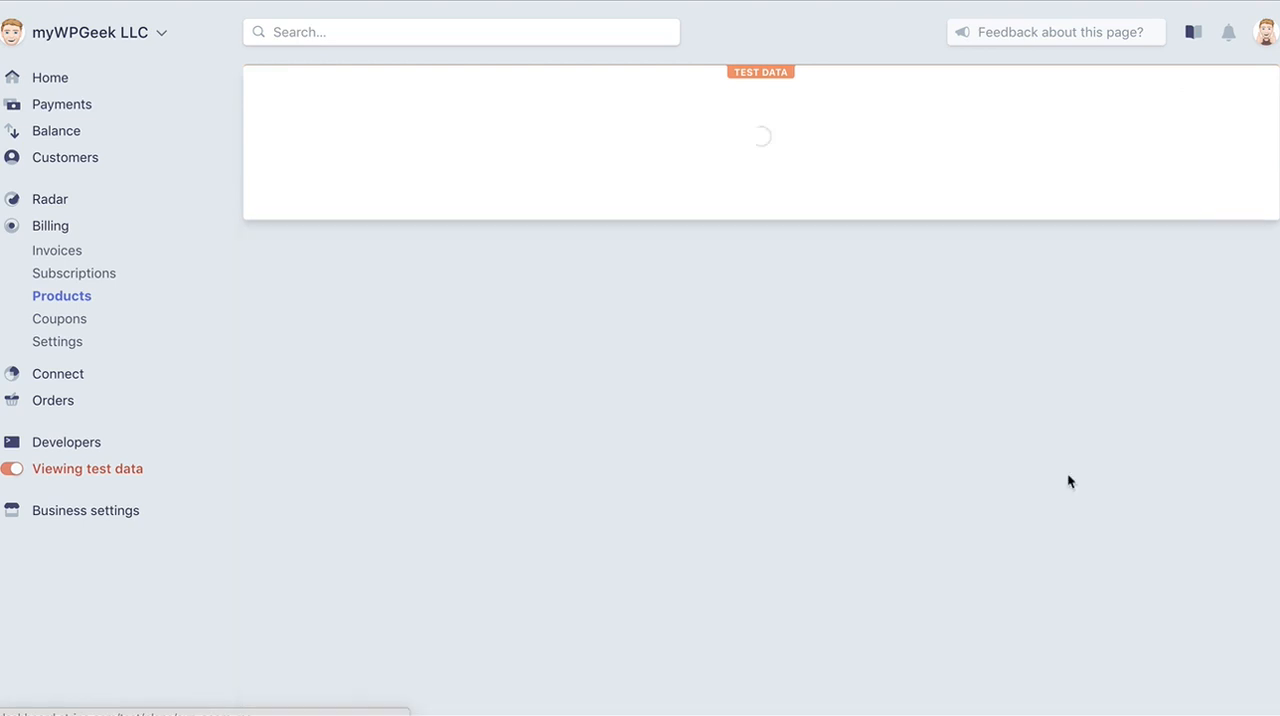
{"action": "left_click_drag", "start_coordinate": [420, 286], "coordinate": [497, 287]}
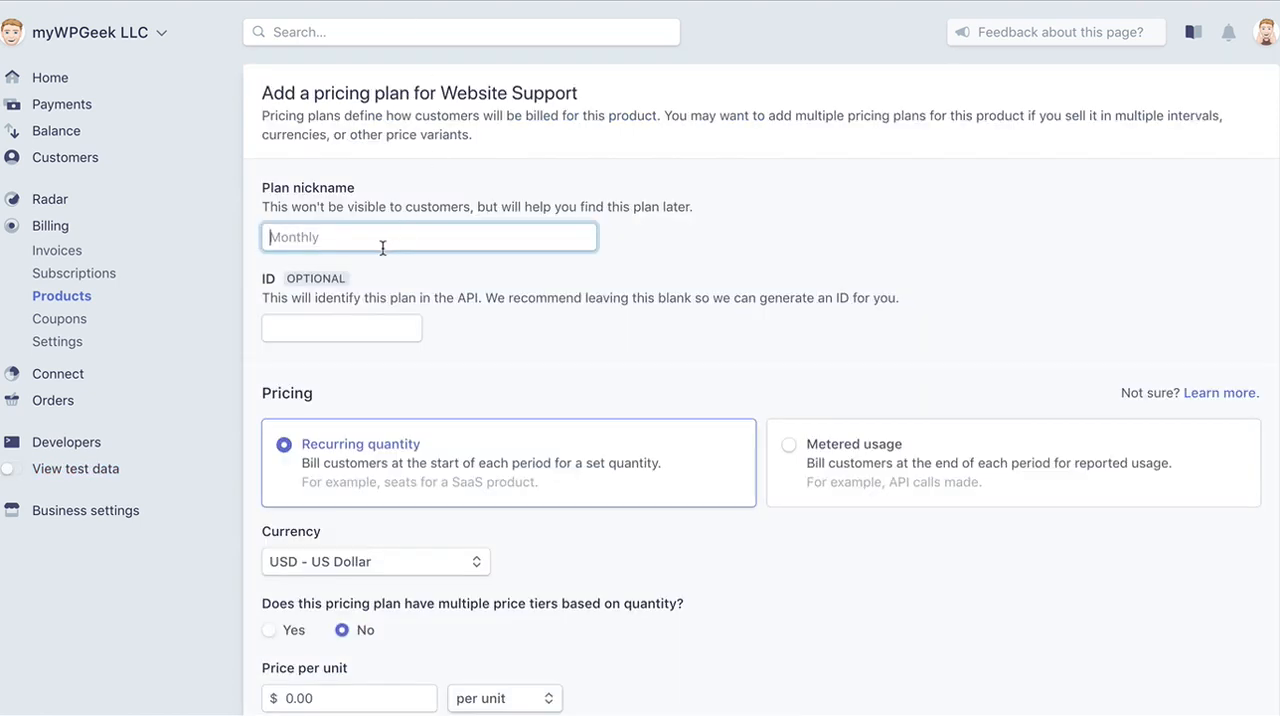
Give the third live Website Support pricing plan the nickname Ecomm and the ID sup_ecom_mo.
{"action": "type", "text": "Ecomm"}
{"action": "key", "text": "Tab"}
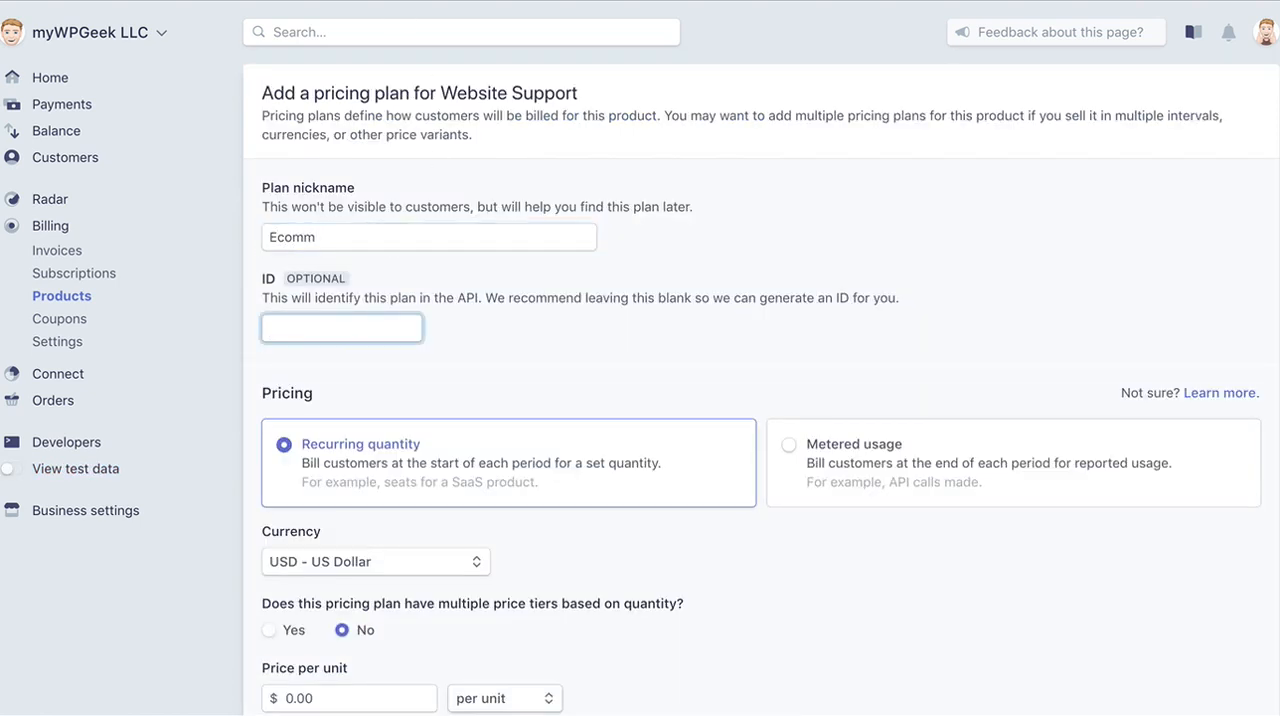
{"action": "type", "text": "sup_ecom_mo"}
Set the Ecomm plan's price per unit to $260.00 and add the plan with monthly billing.
{"action": "scroll", "coordinate": [419, 515], "scroll_direction": "down", "scroll_amount": 2}
{"action": "left_click", "coordinate": [299, 552]}
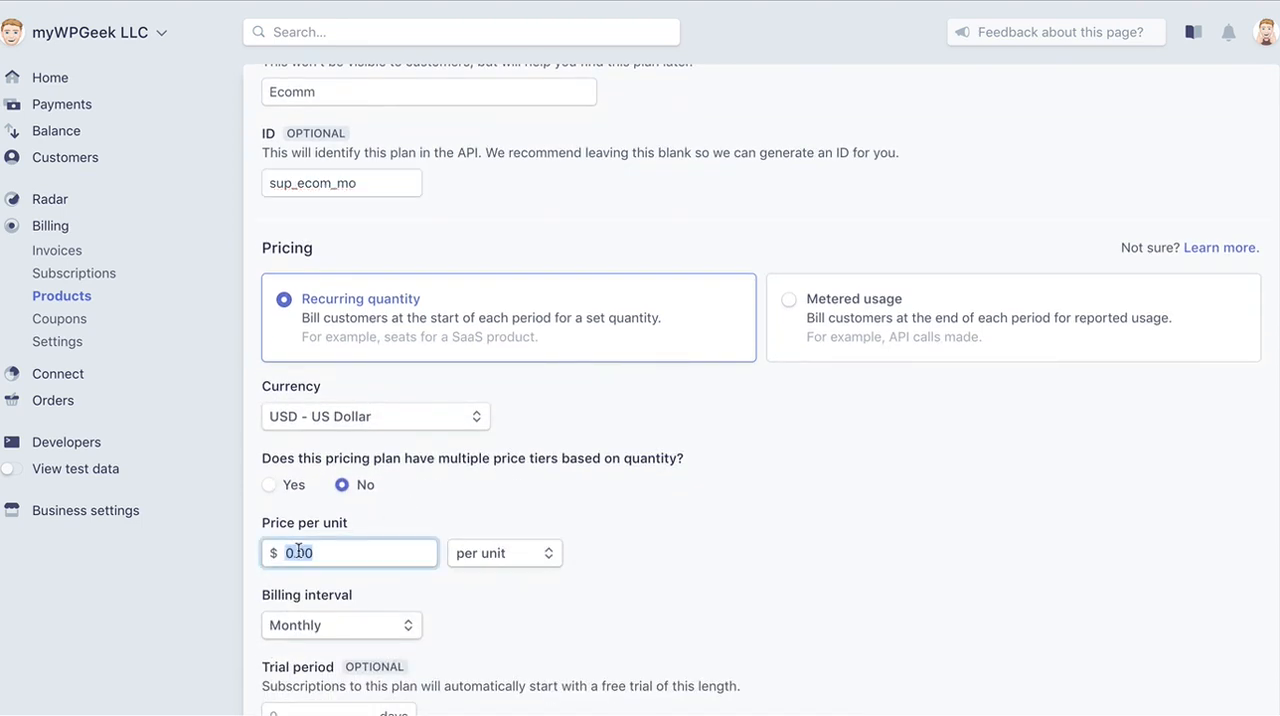
{"action": "type", "text": "250"}
{"action": "key", "text": "BackSpace"}
{"action": "key", "text": "BackSpace"}
{"action": "type", "text": "60"}
{"action": "scroll", "coordinate": [952, 583], "scroll_direction": "down", "scroll_amount": 3}
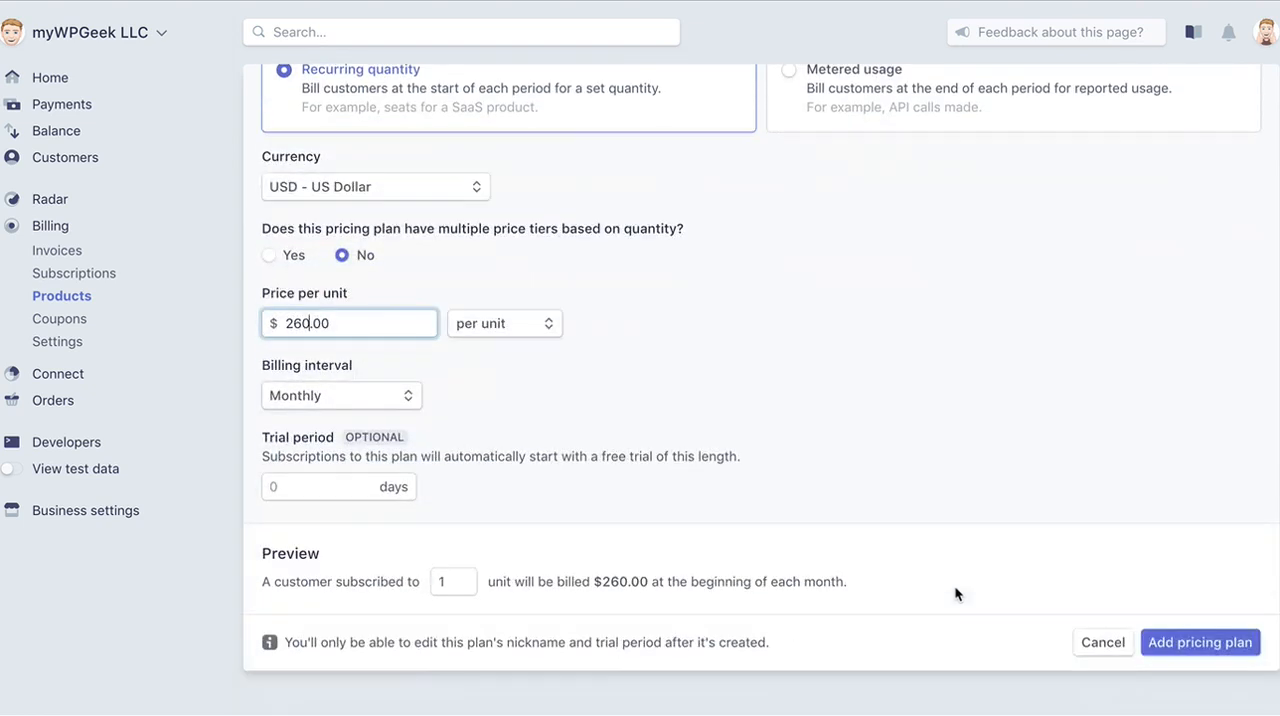
{"action": "left_click", "coordinate": [1168, 643]}
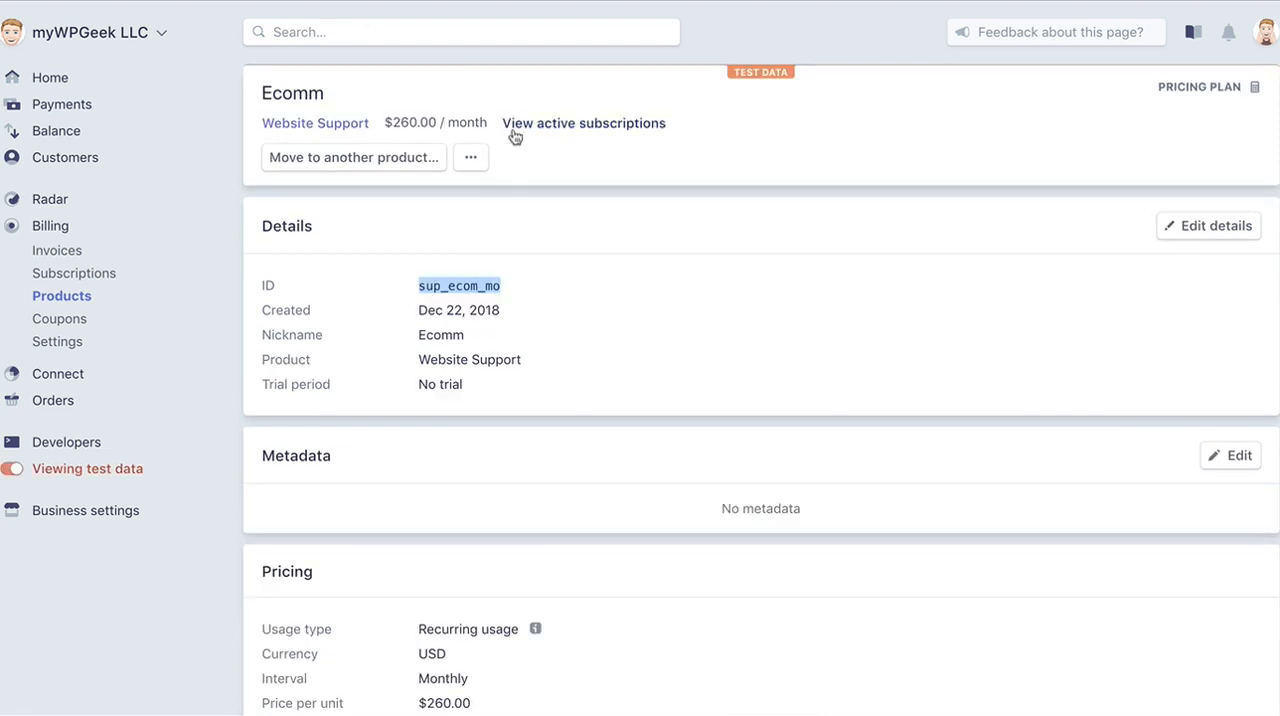
Review the Website Support product's details and pricing plans in live and test mode, and return to the product list.
{"action": "left_click", "coordinate": [314, 123]}
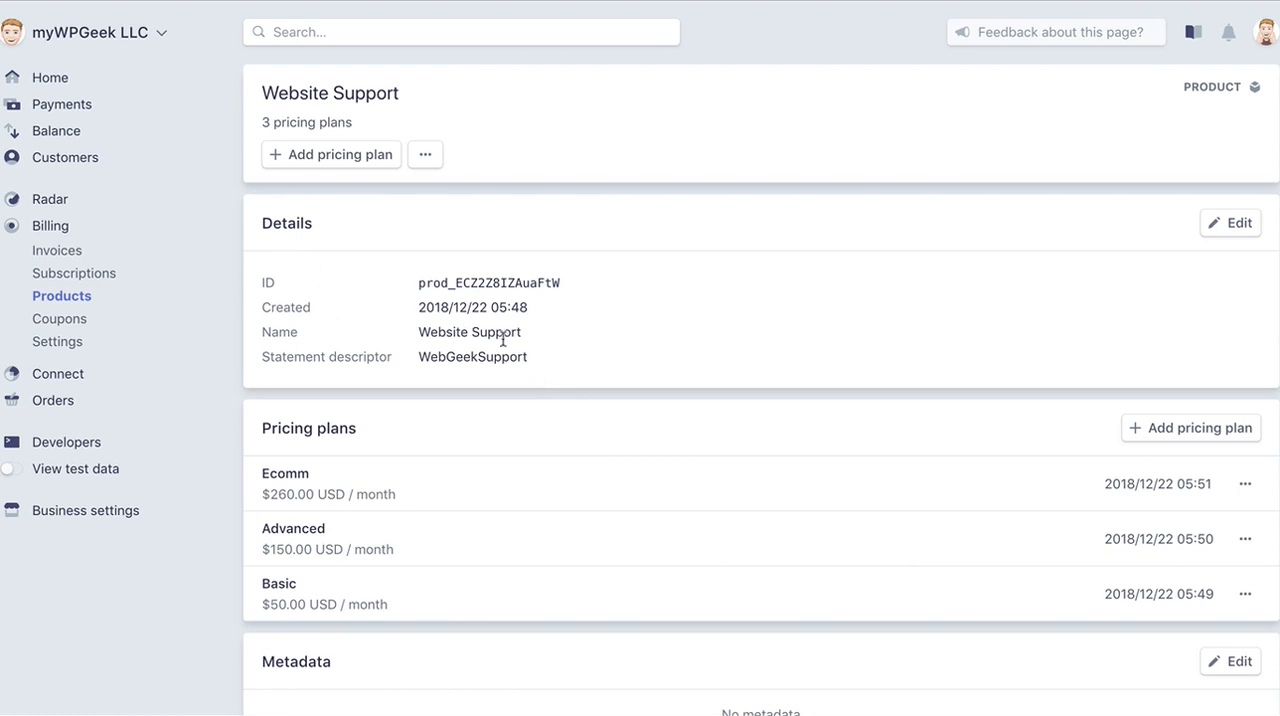
{"action": "scroll", "coordinate": [501, 338], "scroll_direction": "down", "scroll_amount": 2}
{"action": "scroll", "coordinate": [505, 342], "scroll_direction": "up", "scroll_amount": 2}
{"action": "left_click", "coordinate": [12, 468]}
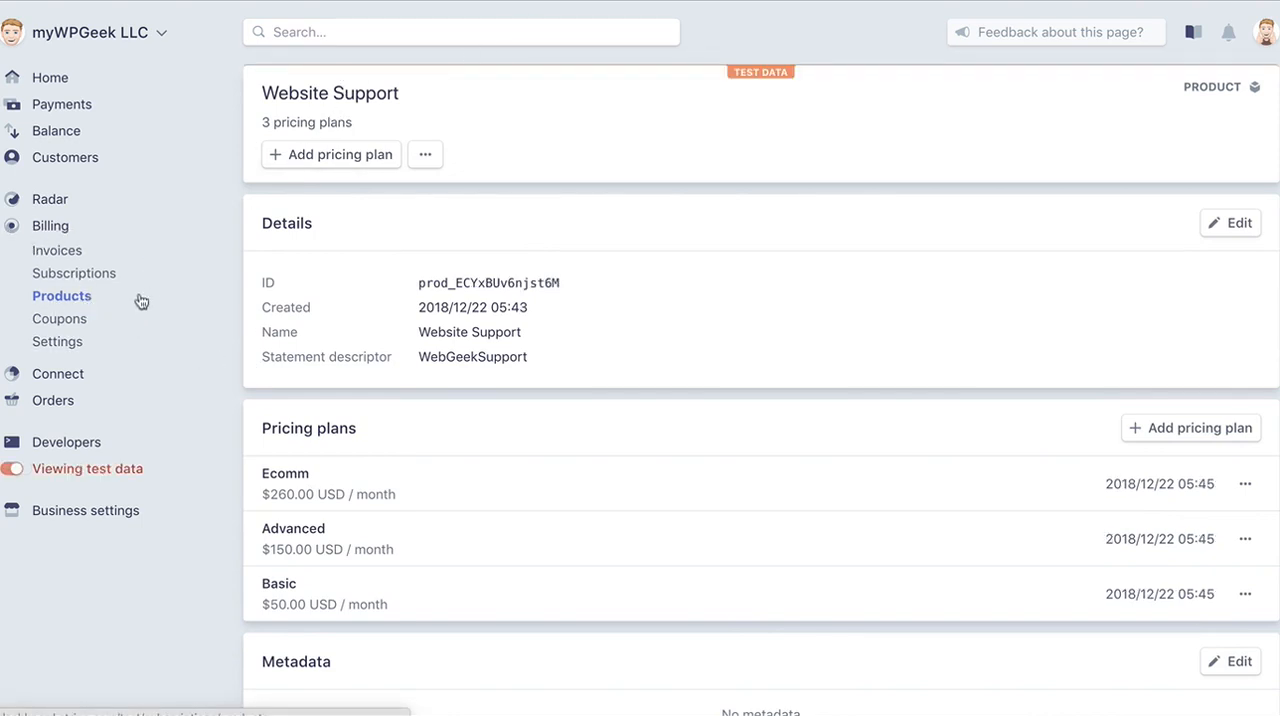
{"action": "left_click", "coordinate": [82, 299]}
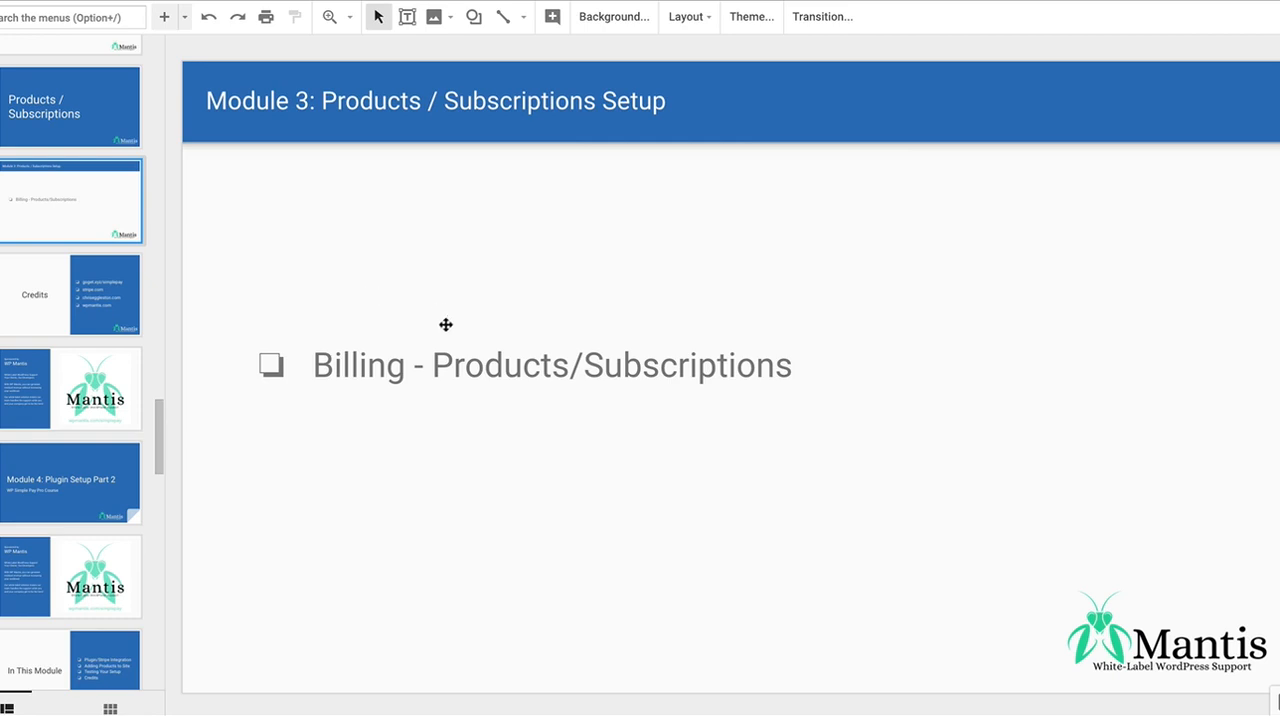
In the Google Slides presentation, show the Module 3 Credits slide and the WP Mantis sponsor slide after it.
{"action": "left_click", "coordinate": [98, 289]}
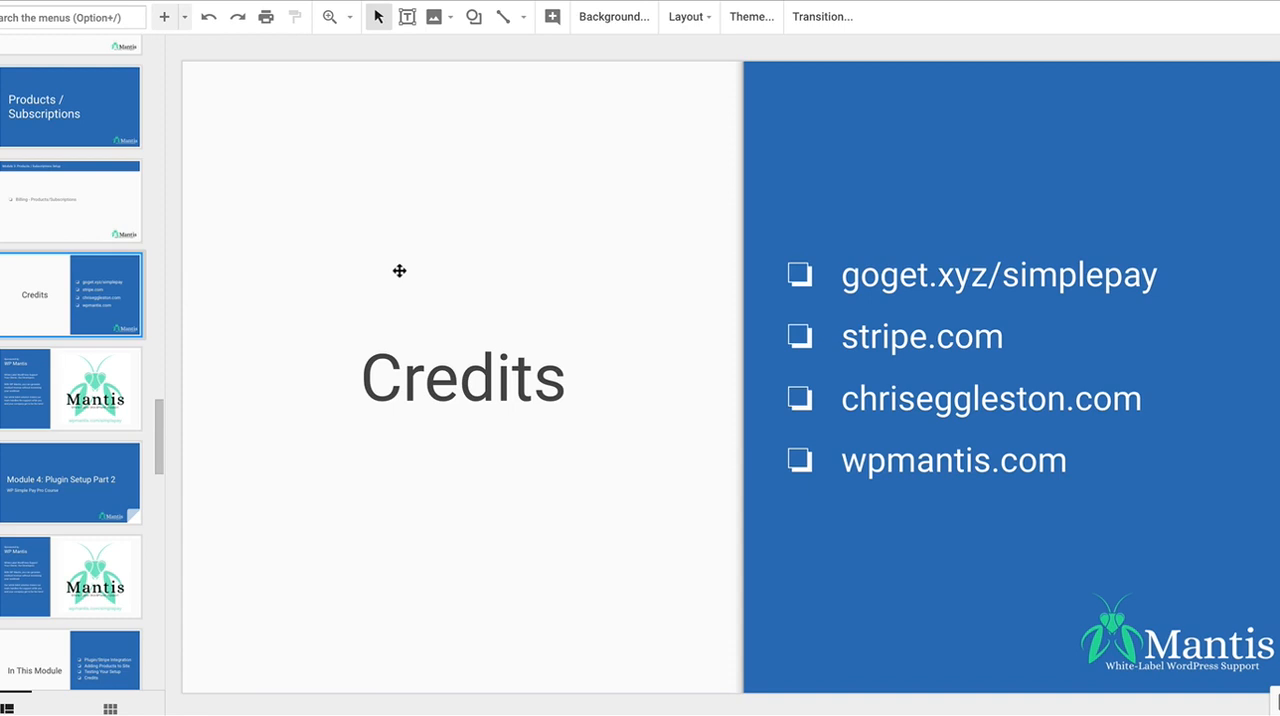
{"action": "key", "text": "Down"}
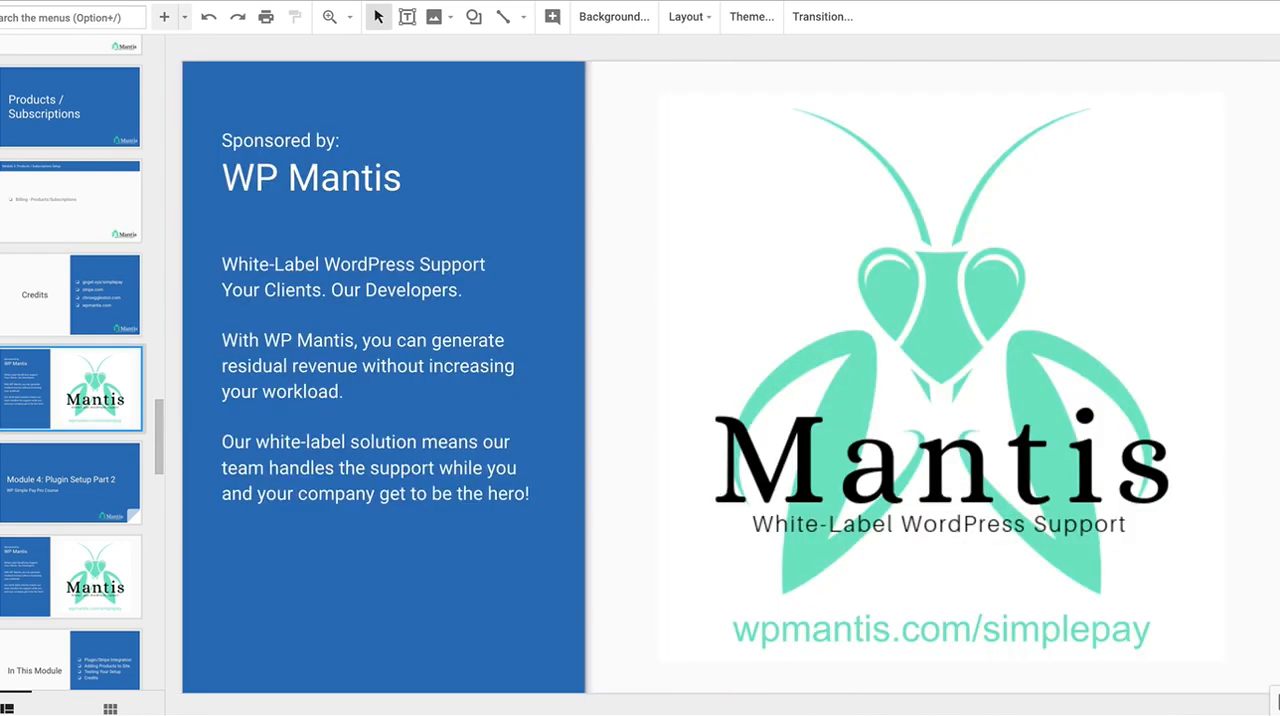